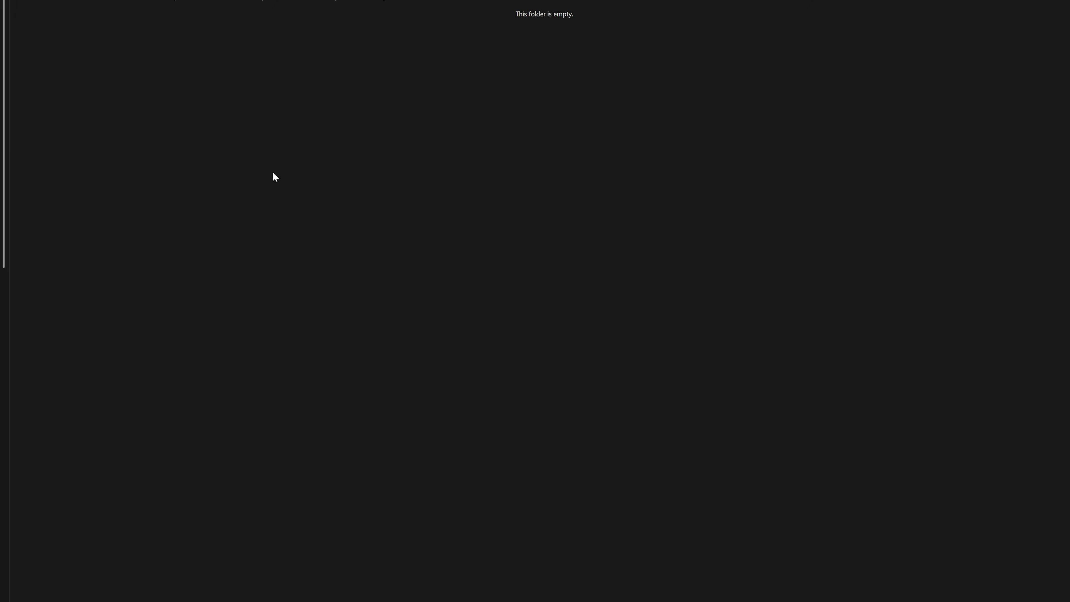
Create a new folder in the empty directory and name it Krea2_Training
{"action": "right_click", "coordinate": [142, 95]}
{"action": "mouse_move", "coordinate": [171, 177]}
{"action": "left_click", "coordinate": [314, 185]}
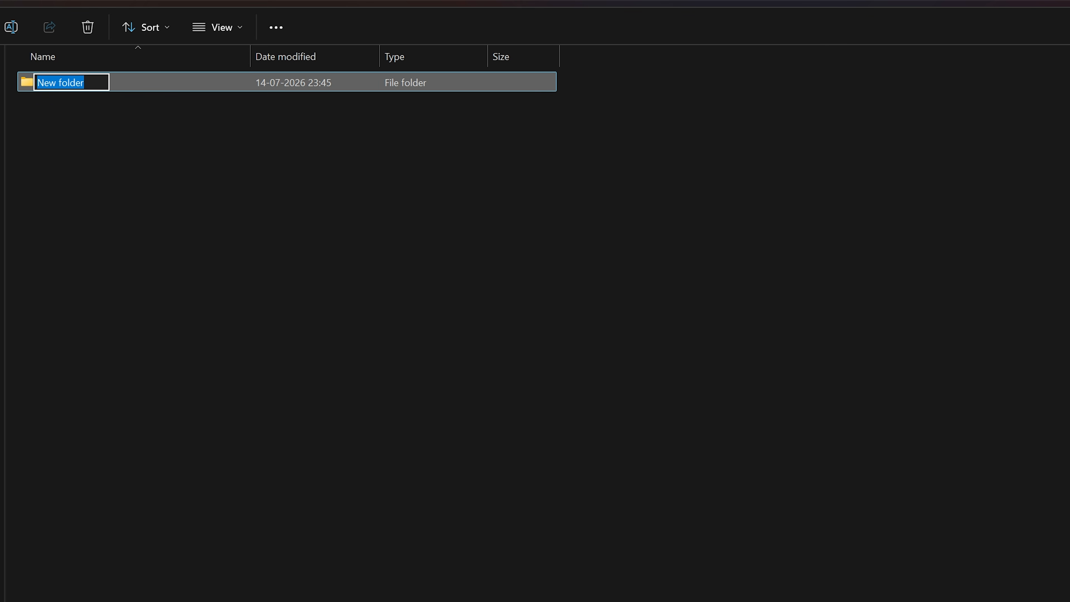
{"action": "right_click", "coordinate": [61, 81]}
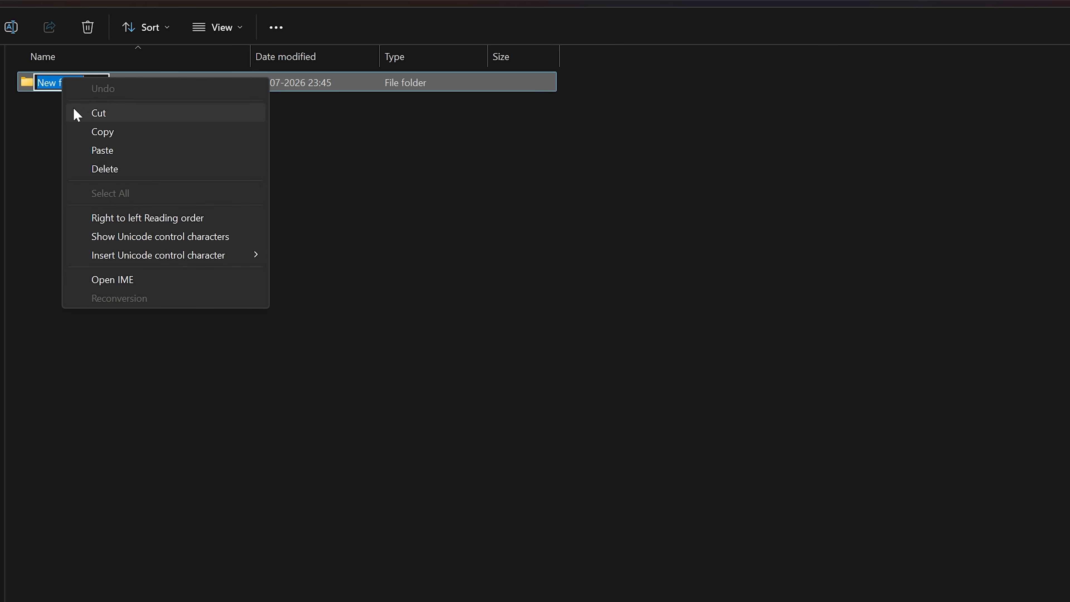
{"action": "left_click", "coordinate": [104, 149]}
{"action": "left_click", "coordinate": [79, 105]}
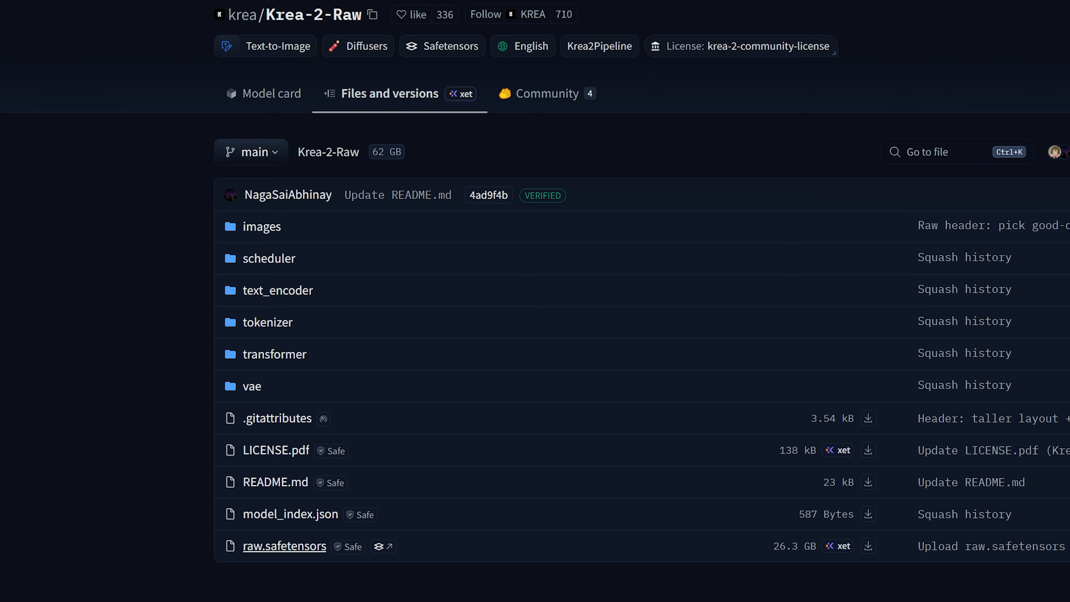
Download raw.safetensors from the Krea-2-Raw Hugging Face repository into D:\New folder\Krea2_Training
{"action": "left_click_drag", "start_coordinate": [244, 548], "coordinate": [326, 547]}
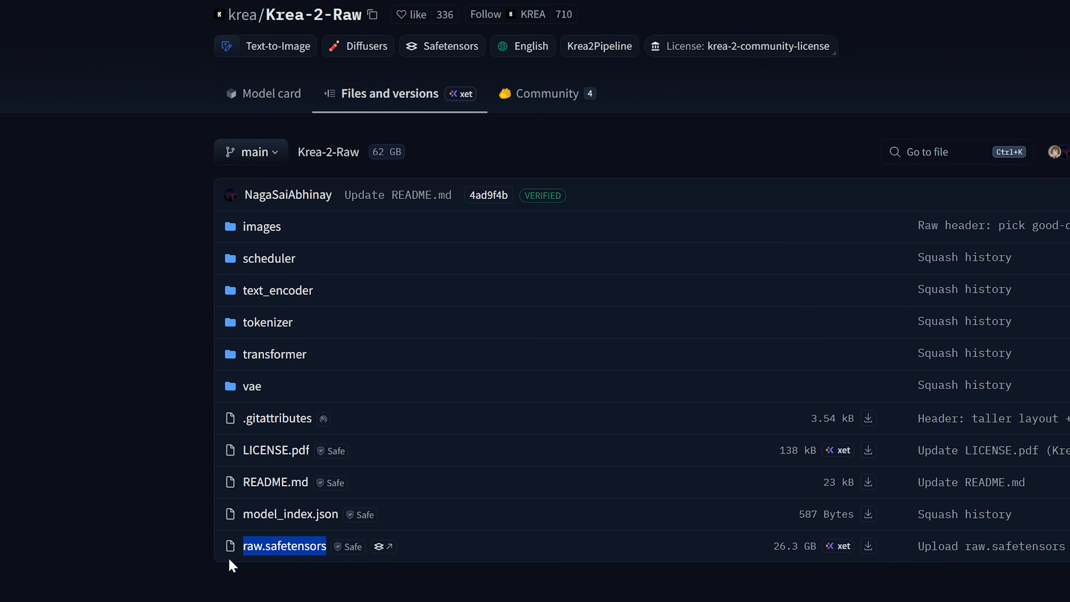
{"action": "left_click_drag", "start_coordinate": [214, 555], "coordinate": [327, 552]}
{"action": "left_click", "coordinate": [341, 580]}
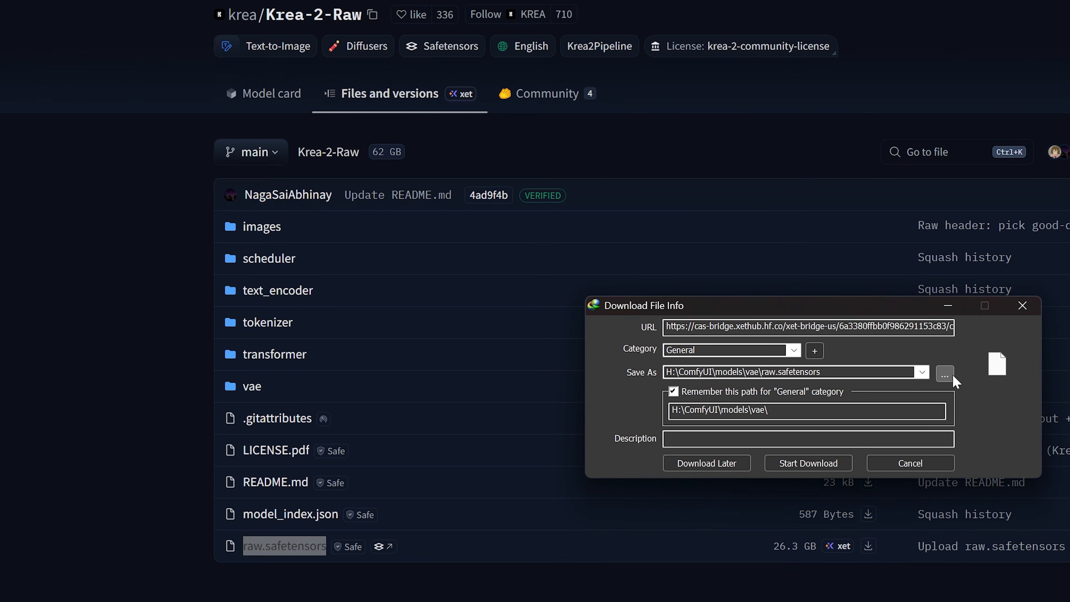
{"action": "left_click", "coordinate": [953, 376]}
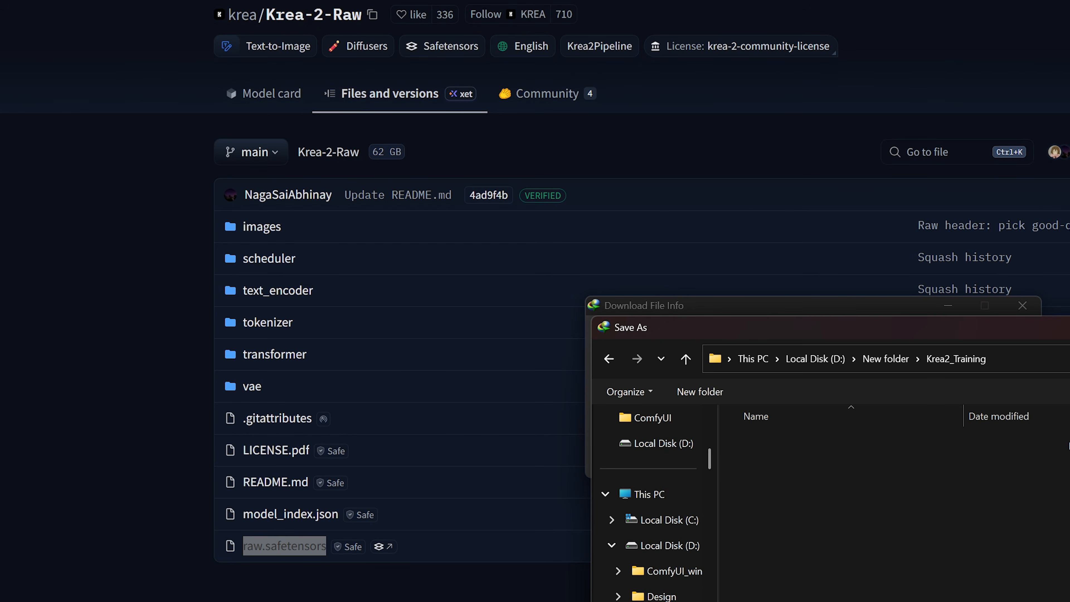
{"action": "key", "text": "Return"}
{"action": "left_click", "coordinate": [811, 467]}
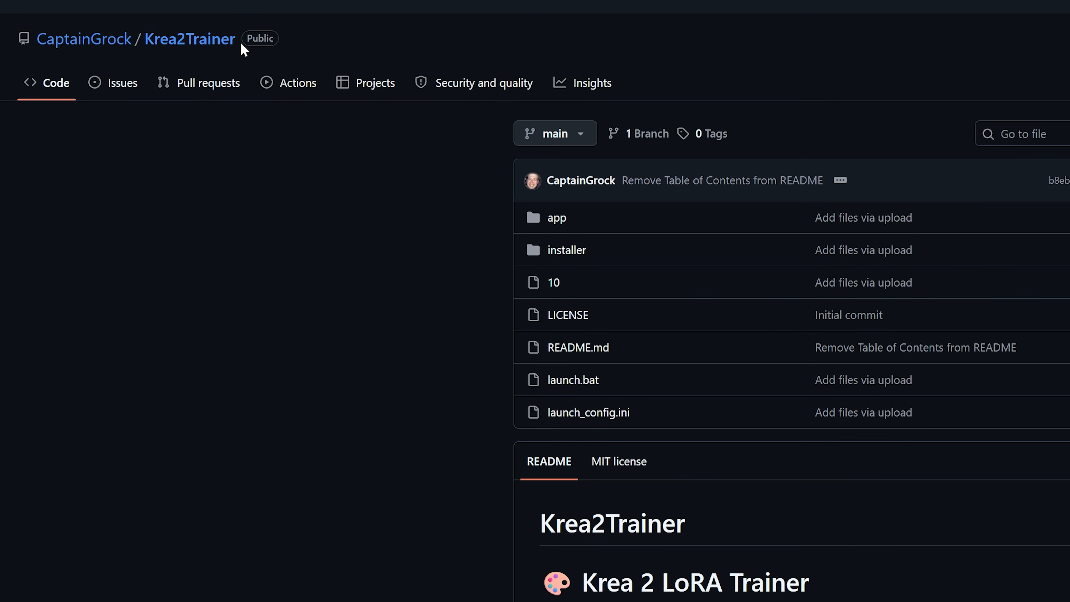
Copy the HTTPS clone URL of the Krea2Trainer GitHub repository
{"action": "left_click_drag", "start_coordinate": [242, 42], "coordinate": [47, 40]}
{"action": "left_click", "coordinate": [938, 133]}
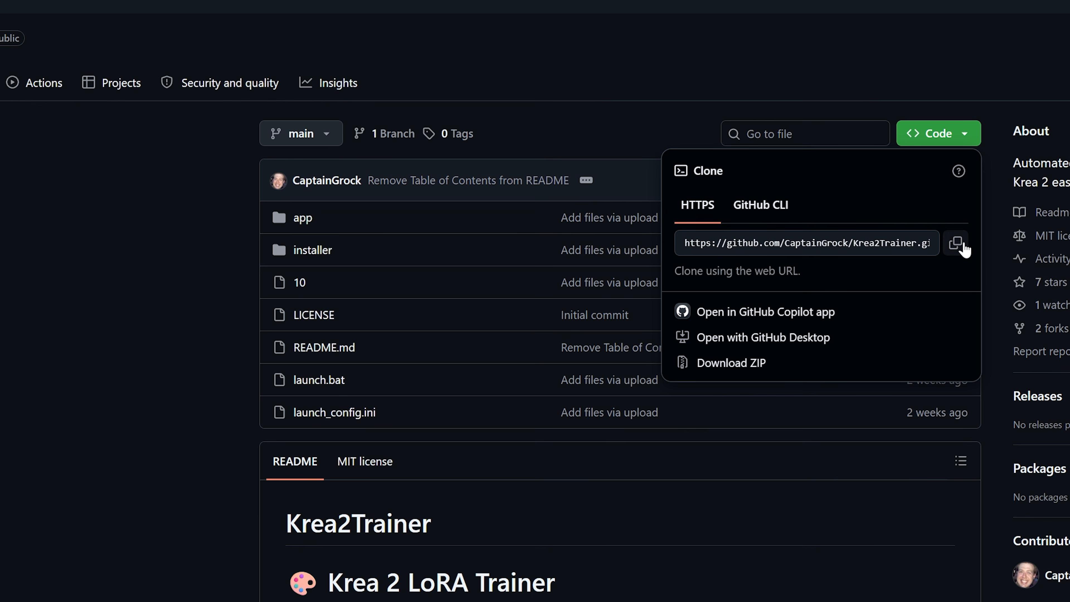
{"action": "left_click", "coordinate": [956, 244]}
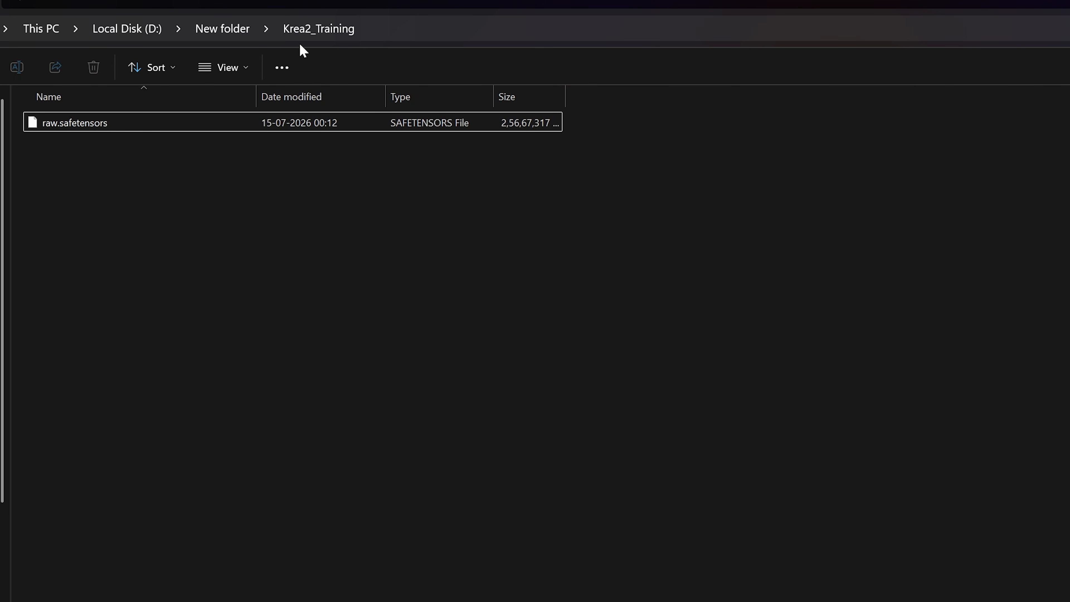
{"action": "left_click", "coordinate": [408, 33]}
{"action": "key", "text": "BackSpace"}
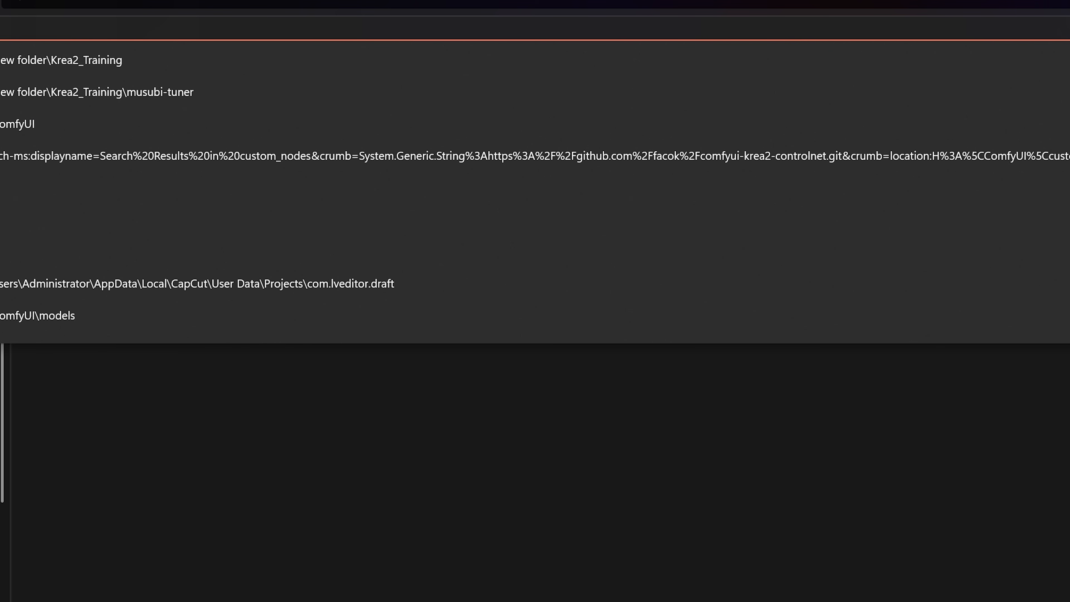
{"action": "type", "text": "cmd"}
{"action": "key", "text": "Return"}
{"action": "left_click_drag", "start_coordinate": [344, 89], "coordinate": [908, 380]}
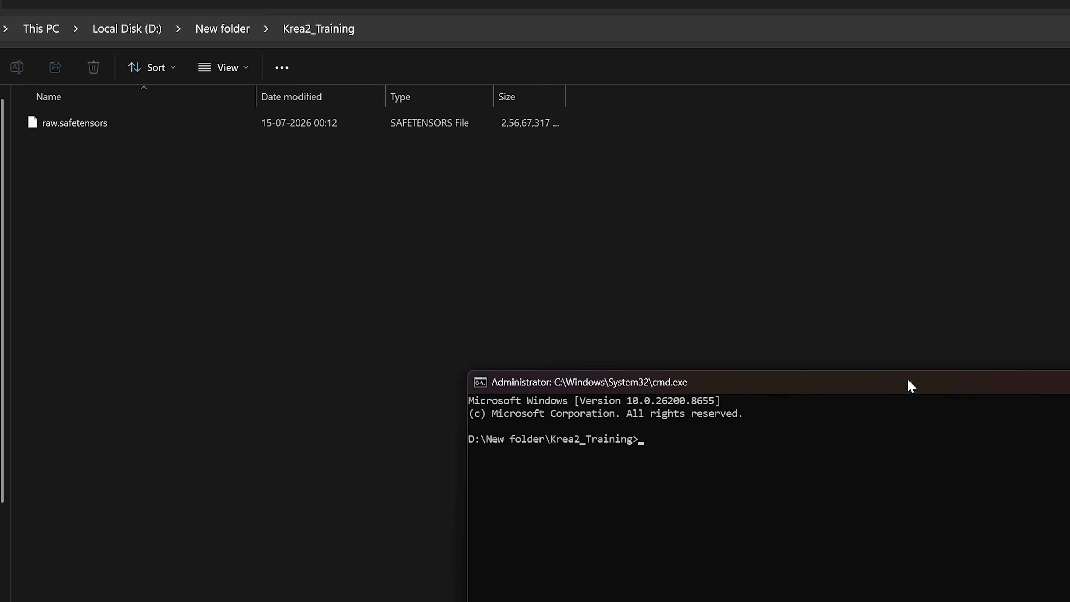
{"action": "type", "text": "git clone https://github.com/CaptainGrock/Krea2Trainer.git"}
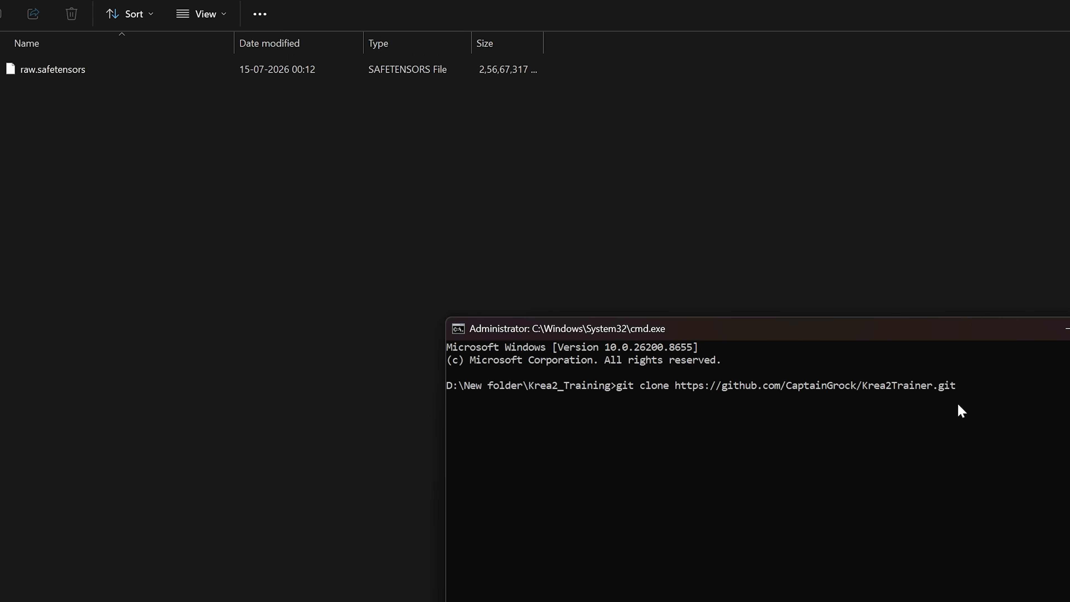
{"action": "key", "text": "Return"}
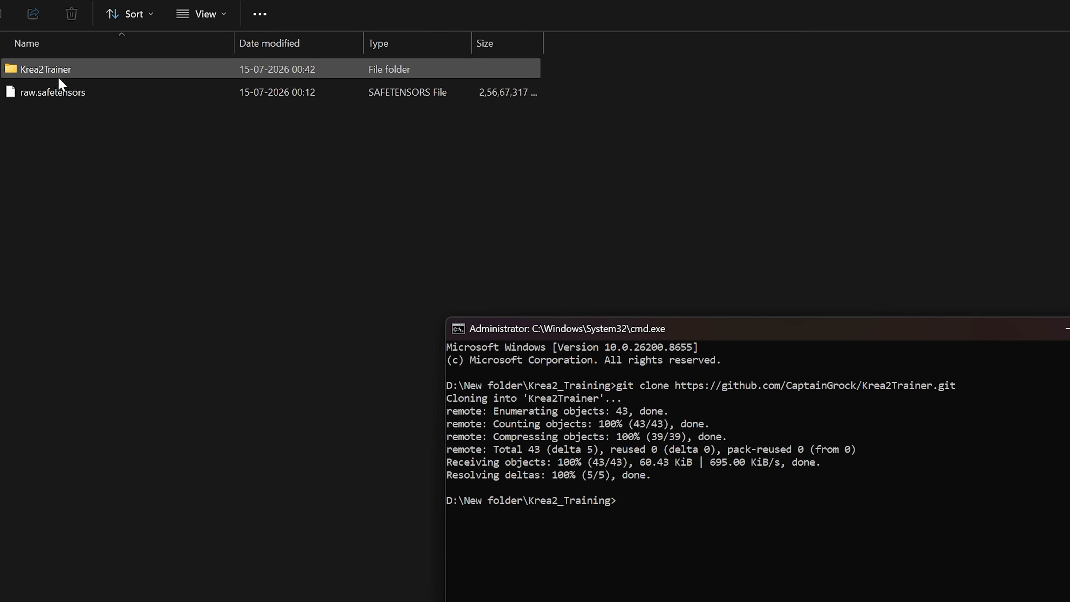
Open the cloned Krea2Trainer folder and run launch.bat from a command prompt located there
{"action": "double_click", "coordinate": [48, 80]}
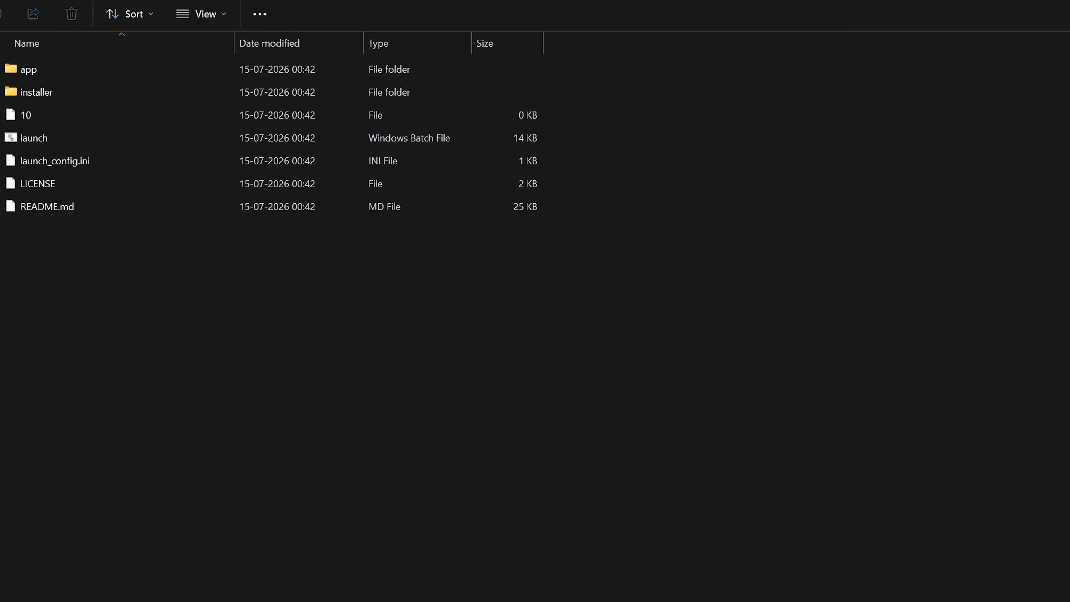
{"action": "key", "text": "alt+Tab"}
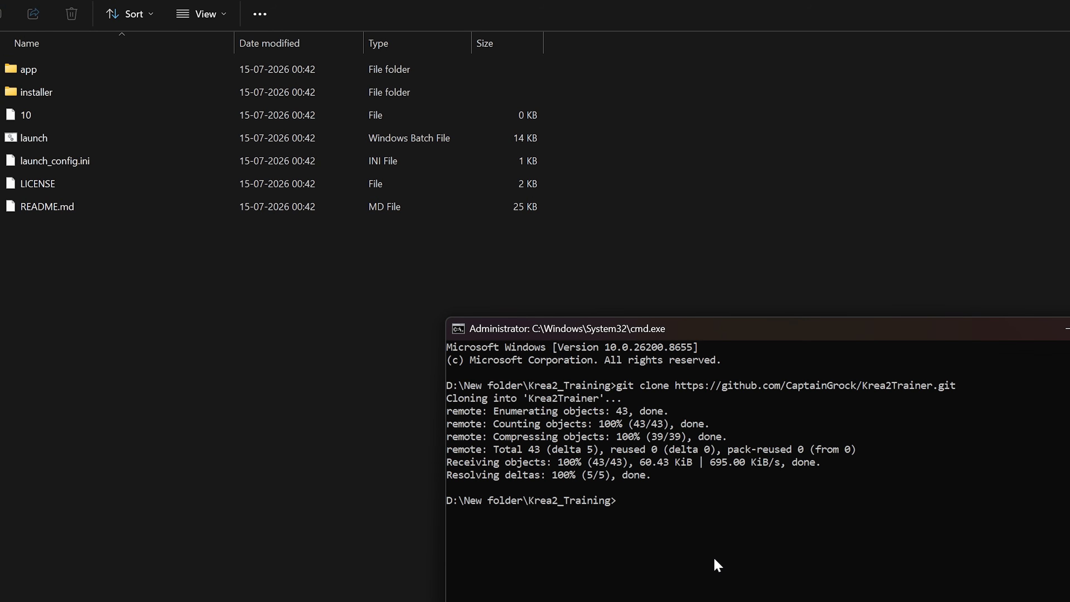
{"action": "type", "text": "cd Krea2Trainer"}
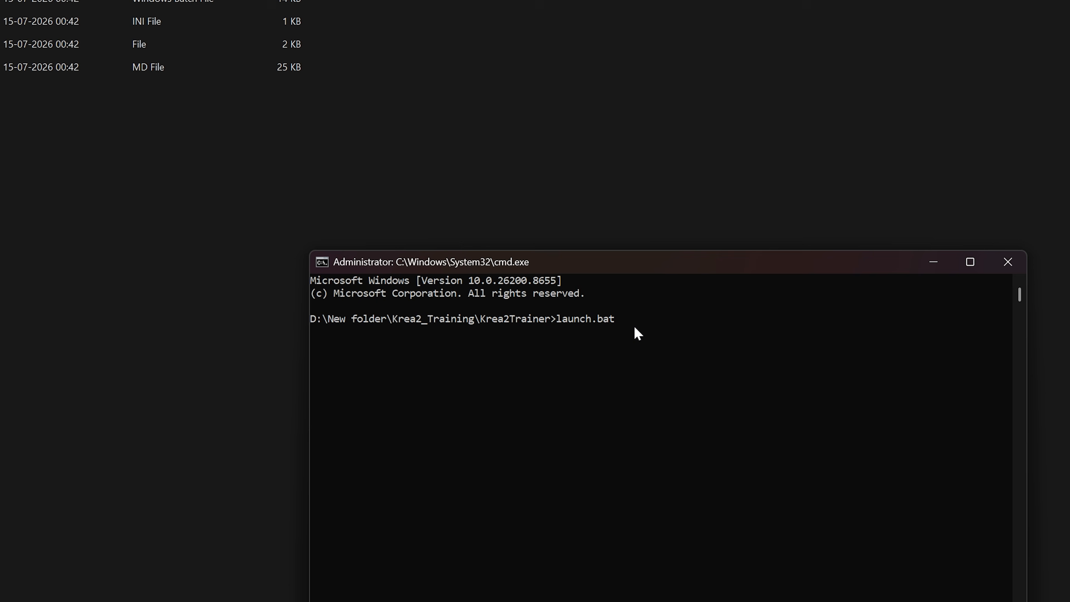
{"action": "left_click_drag", "start_coordinate": [527, 265], "coordinate": [452, 269]}
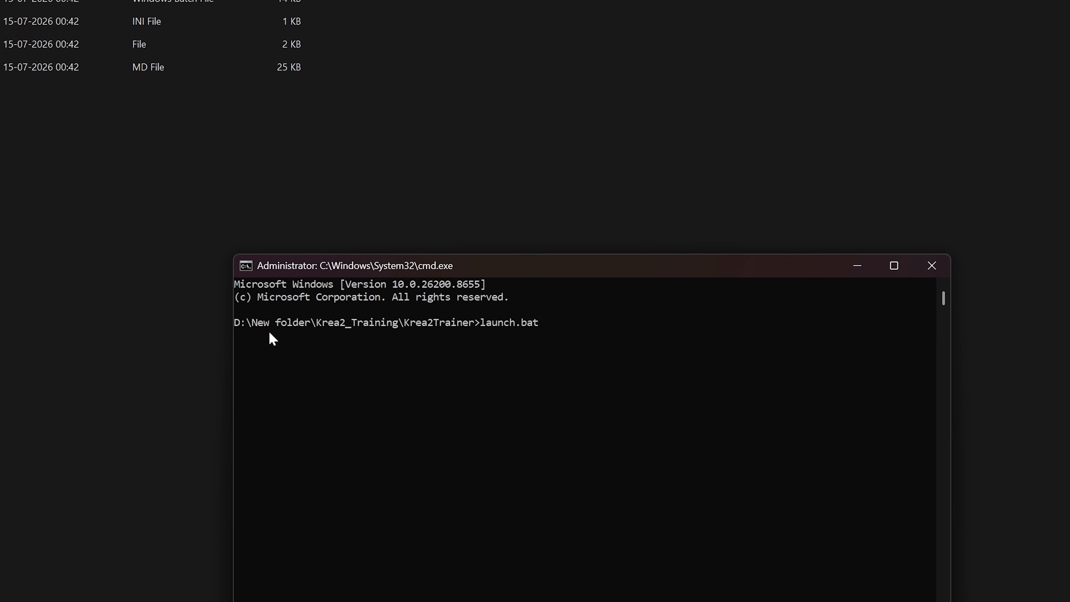
{"action": "key", "text": "Return"}
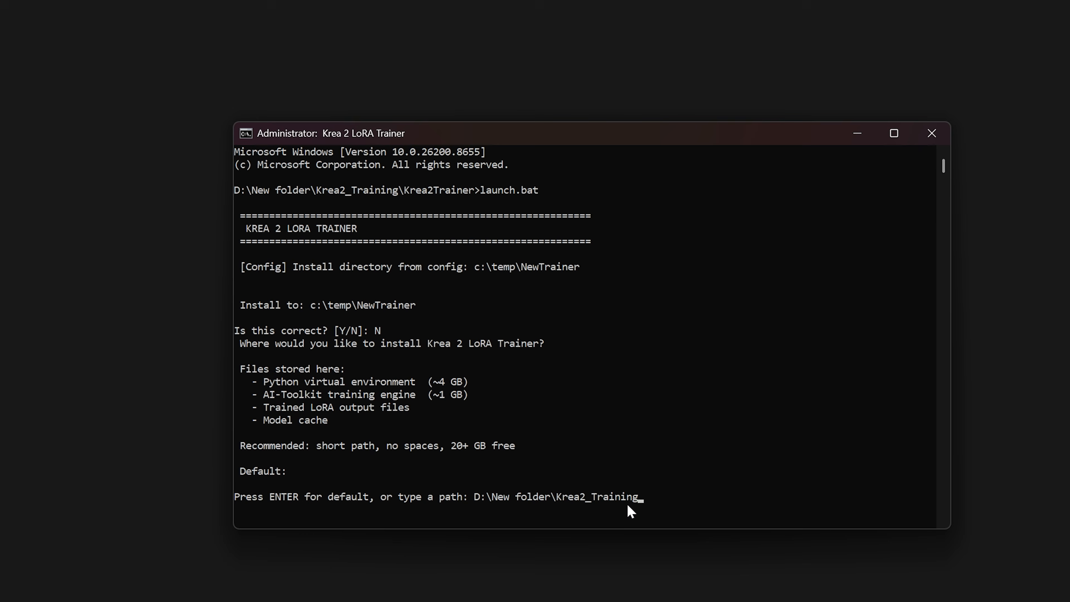
{"action": "key", "text": "Return"}
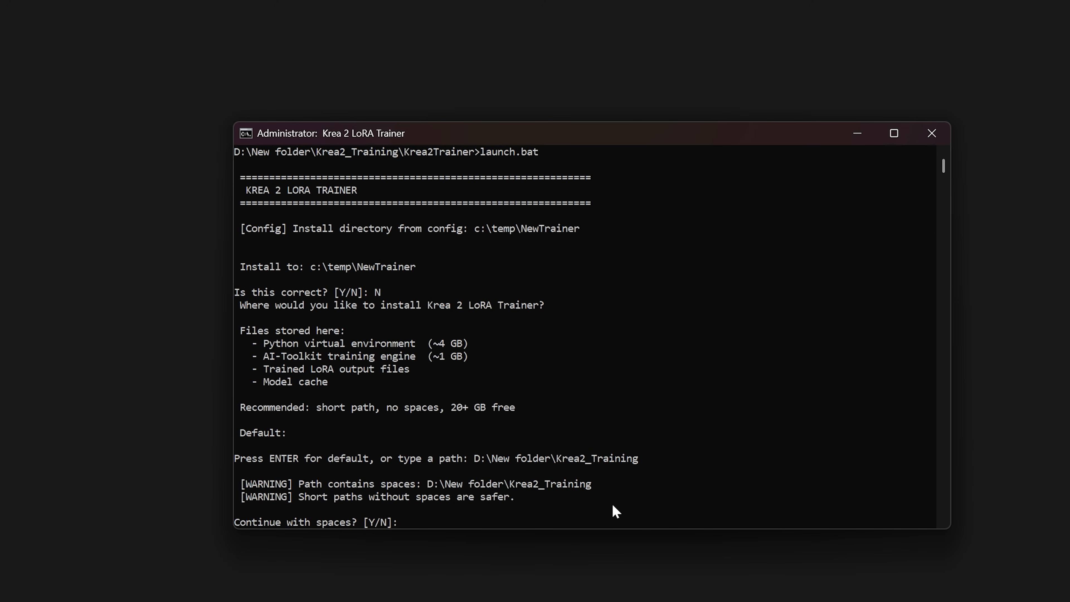
{"action": "type", "text": "N"}
{"action": "key", "text": "Return"}
Set the trainer's install directory to D:\Krea2_Training and accept it as correct
{"action": "type", "text": "D:\\Krea2_Training"}
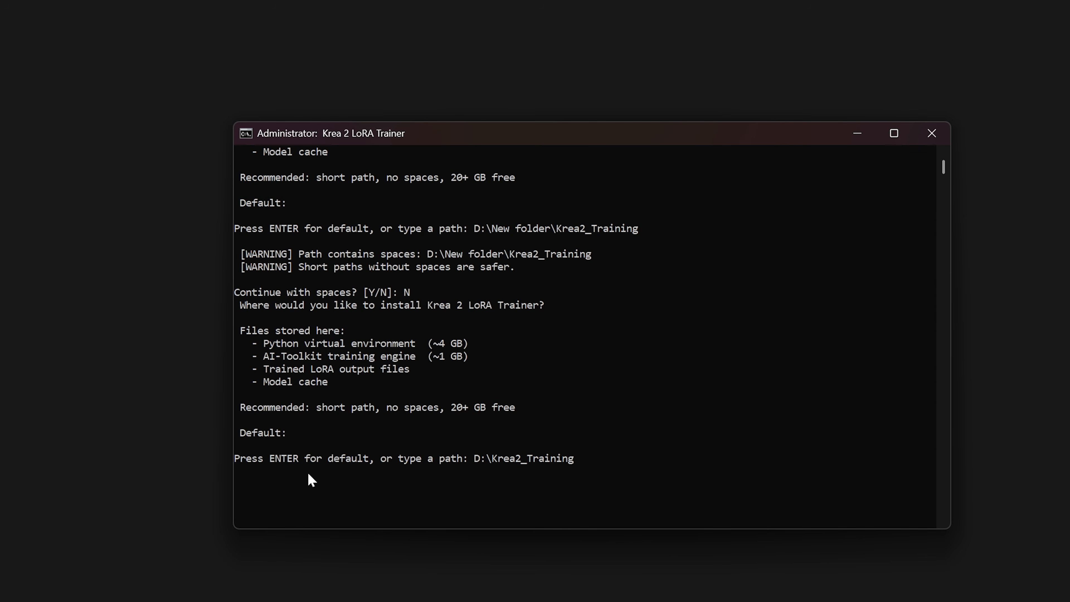
{"action": "key", "text": "Return"}
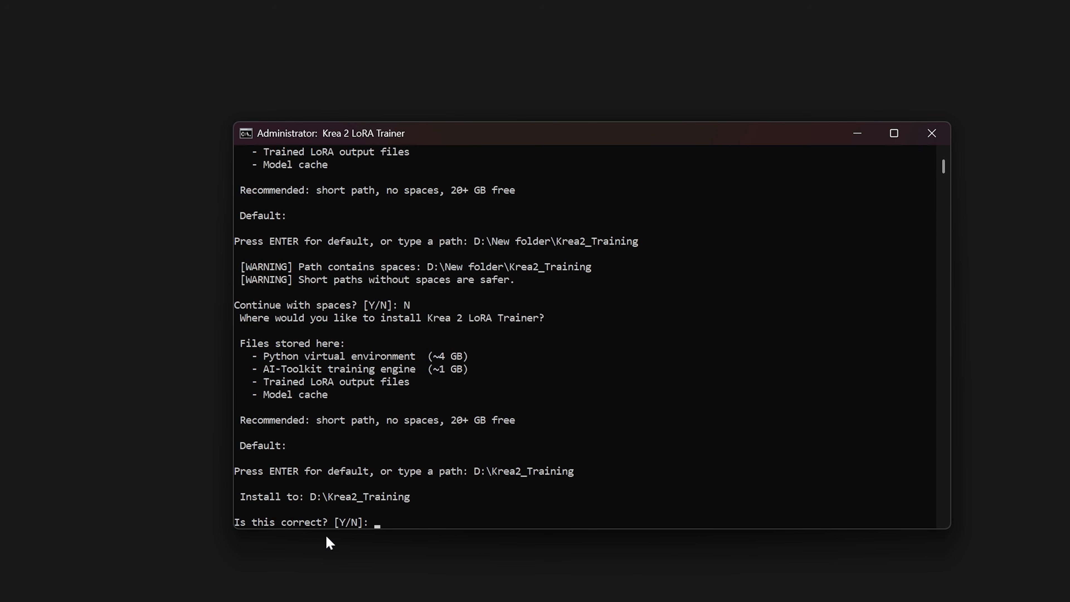
{"action": "type", "text": "Y"}
{"action": "key", "text": "Return"}
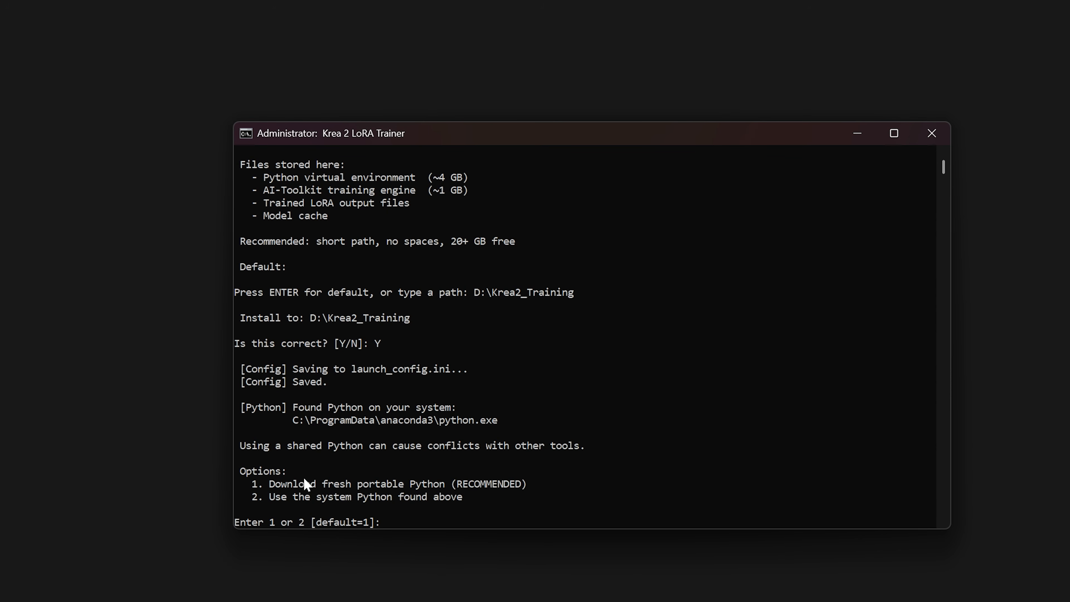
Choose option 1 to download a fresh portable Python for the trainer's installation
{"action": "type", "text": "1"}
{"action": "key", "text": "Return"}
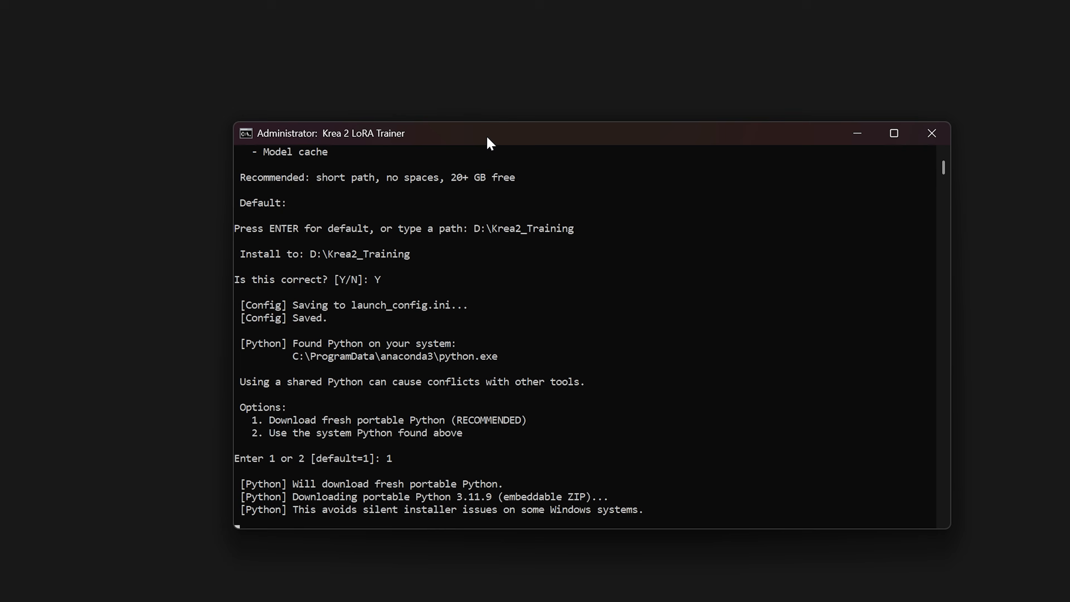
{"action": "left_click_drag", "start_coordinate": [487, 140], "coordinate": [488, 83]}
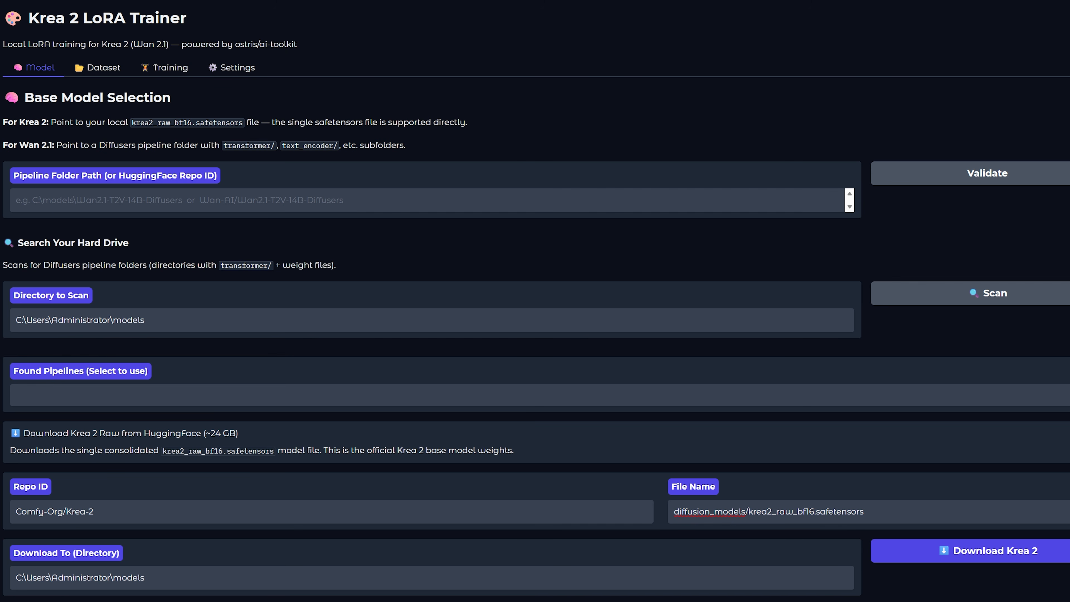
Look through the Dataset, Training, Settings and Model pages of the Krea 2 LoRA Trainer web interface, including the training configuration options
{"action": "left_click", "coordinate": [108, 69]}
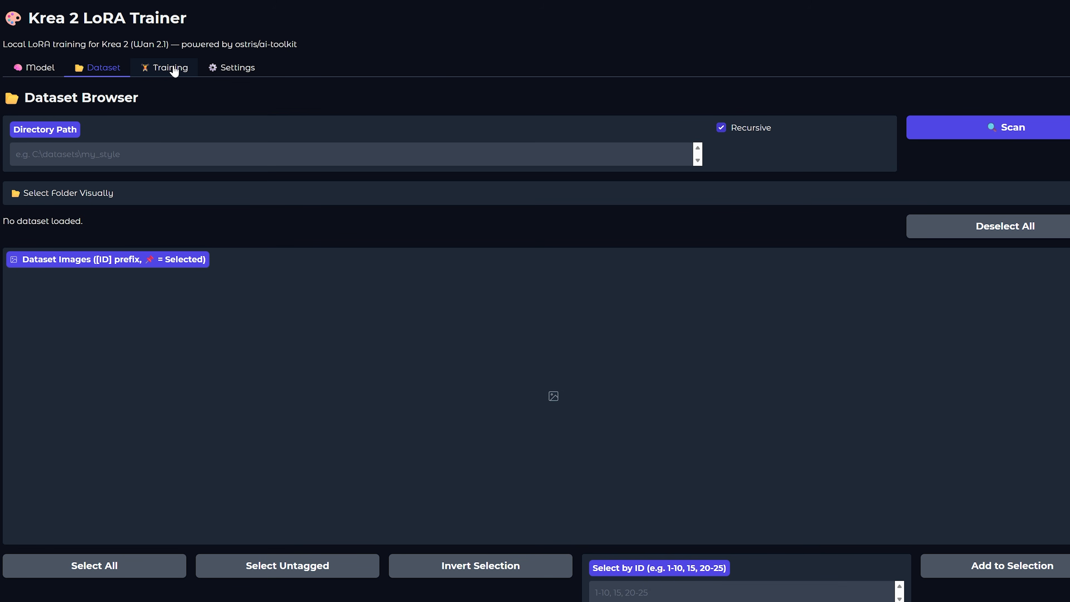
{"action": "left_click", "coordinate": [174, 71]}
{"action": "left_click", "coordinate": [244, 67]}
{"action": "left_click", "coordinate": [45, 71]}
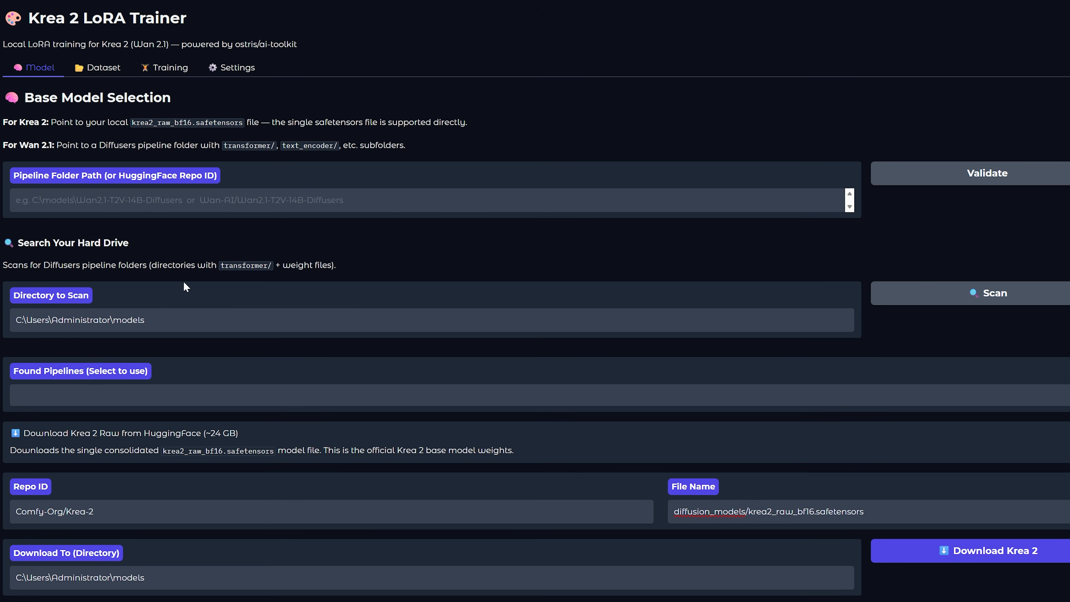
{"action": "left_click", "coordinate": [159, 70]}
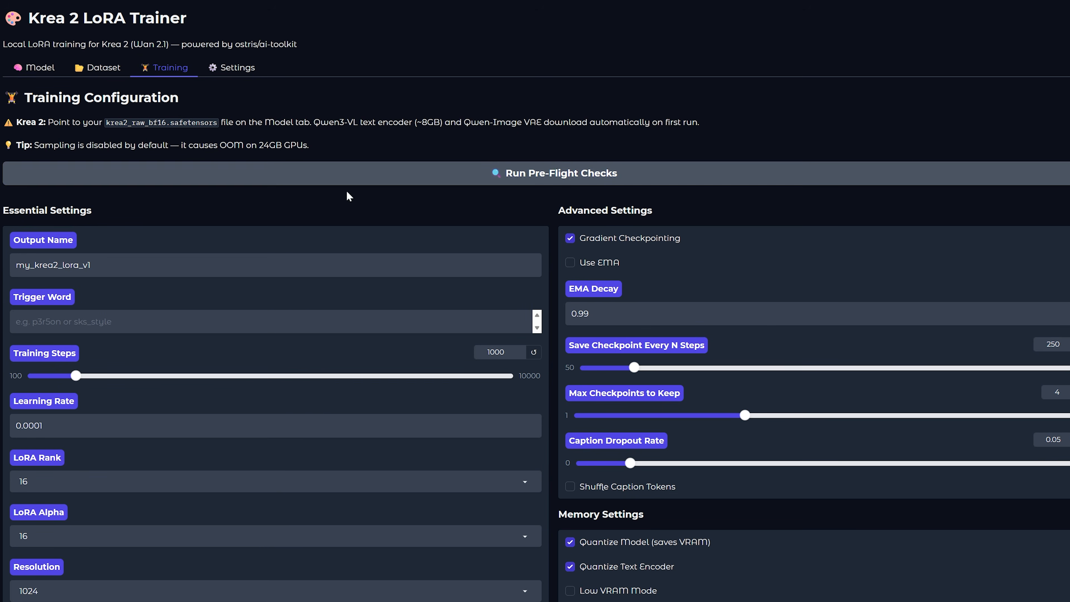
{"action": "scroll", "coordinate": [242, 304], "scroll_direction": "down", "scroll_amount": 5}
{"action": "scroll", "coordinate": [267, 308], "scroll_direction": "down", "scroll_amount": 8}
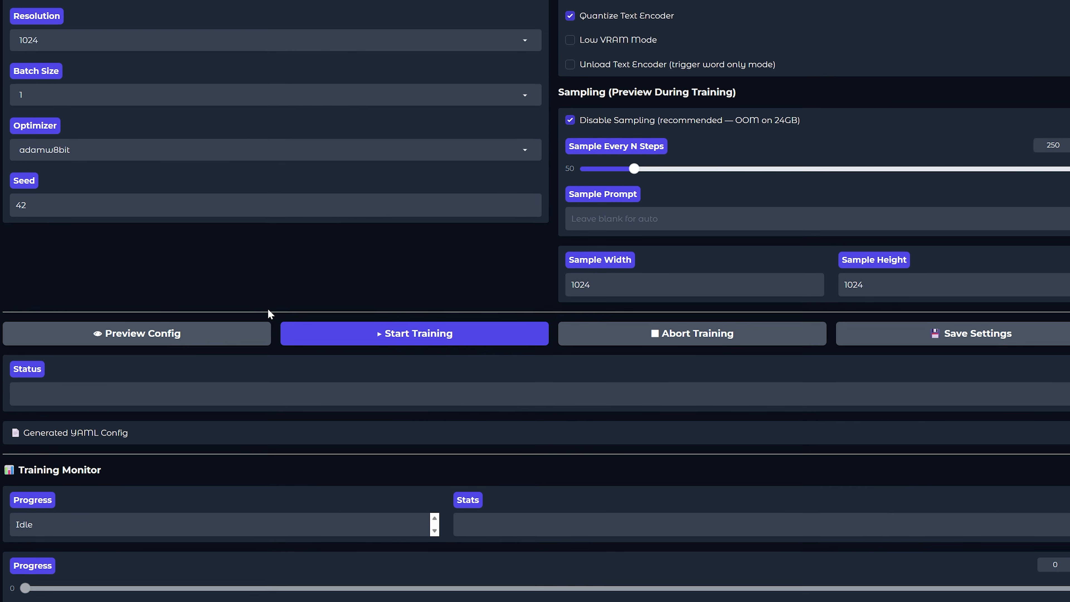
{"action": "scroll", "coordinate": [390, 299], "scroll_direction": "up", "scroll_amount": 3}
{"action": "scroll", "coordinate": [390, 298], "scroll_direction": "up", "scroll_amount": 5}
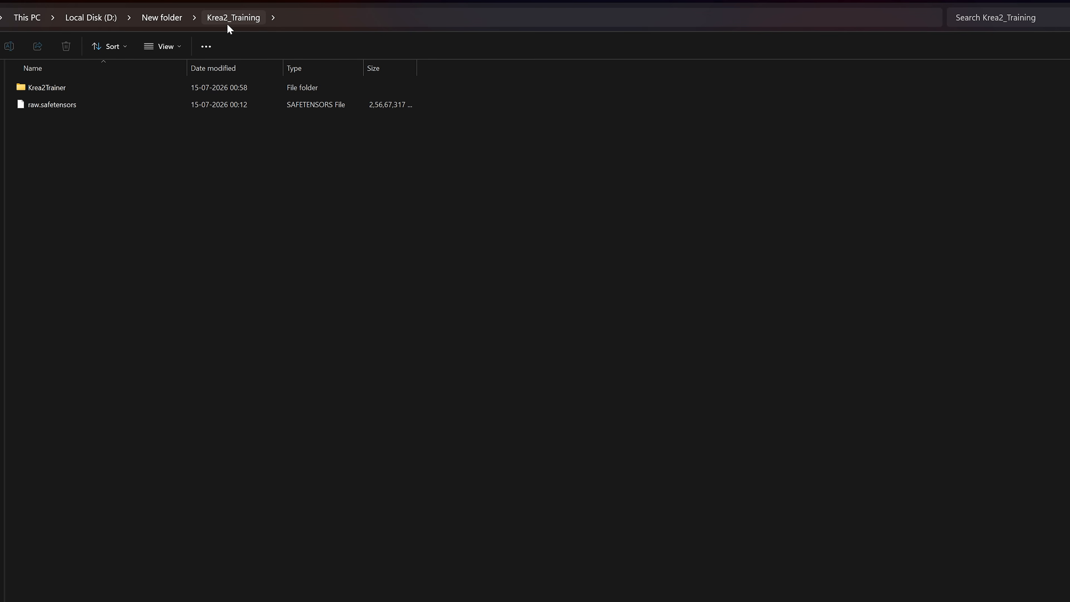
Copy the Krea2_Training folder path from File Explorer and set the trainer's pipeline path to D:\New folder\Krea2_Training\raw.safetensors
{"action": "left_click", "coordinate": [306, 23]}
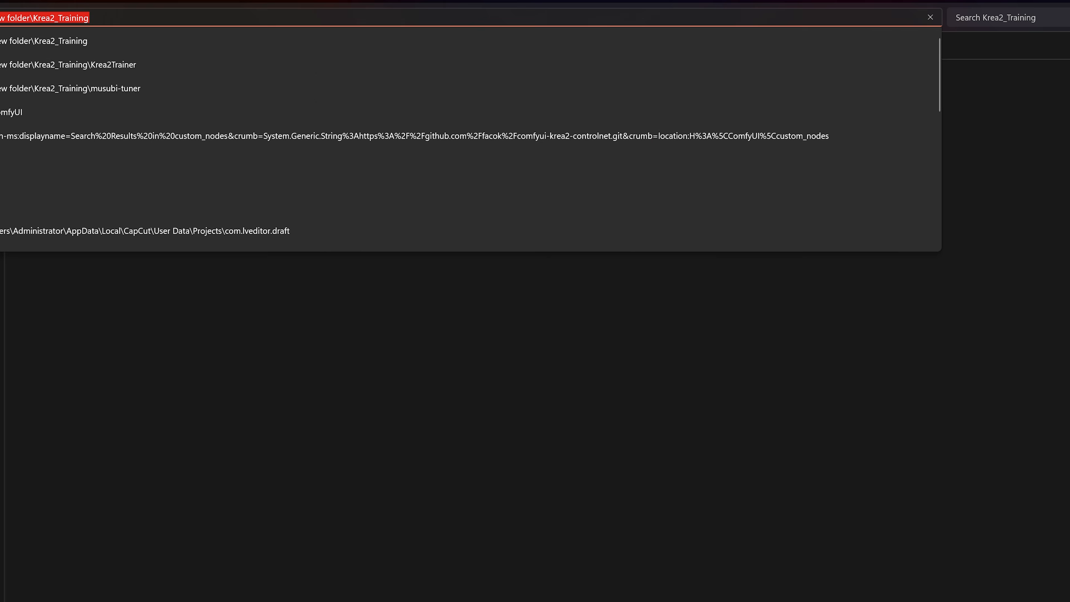
{"action": "right_click", "coordinate": [89, 19]}
{"action": "left_click", "coordinate": [121, 54]}
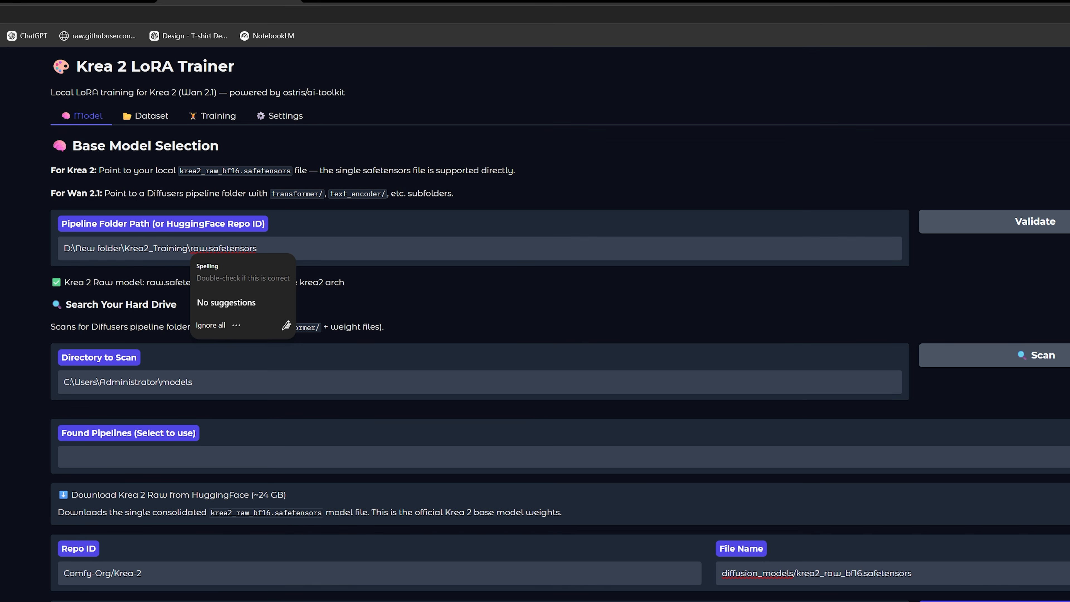
{"action": "key", "text": "Escape"}
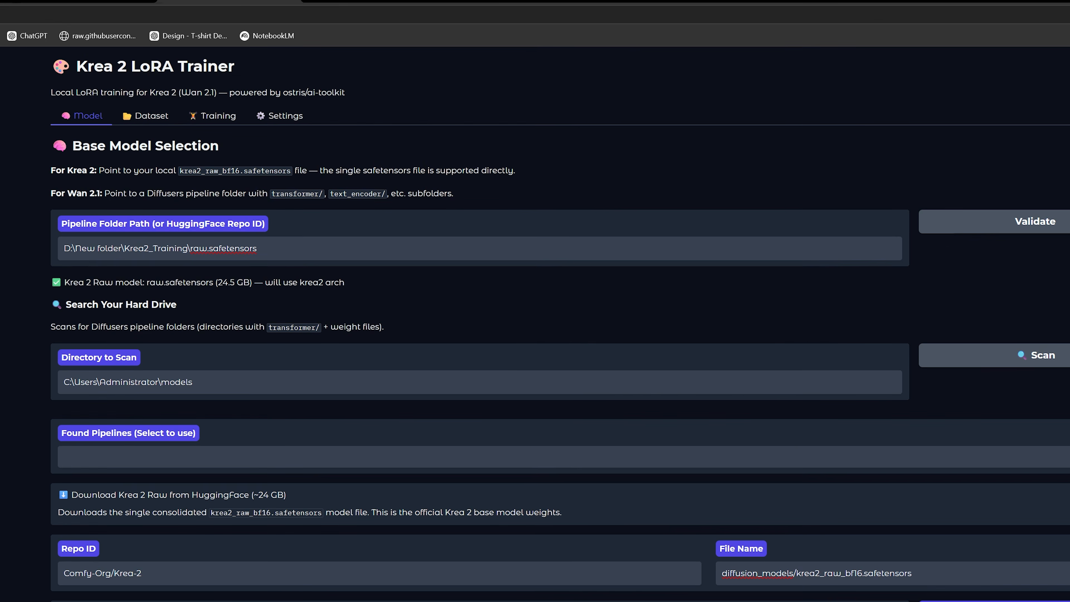
{"action": "left_click_drag", "start_coordinate": [51, 282], "coordinate": [358, 286]}
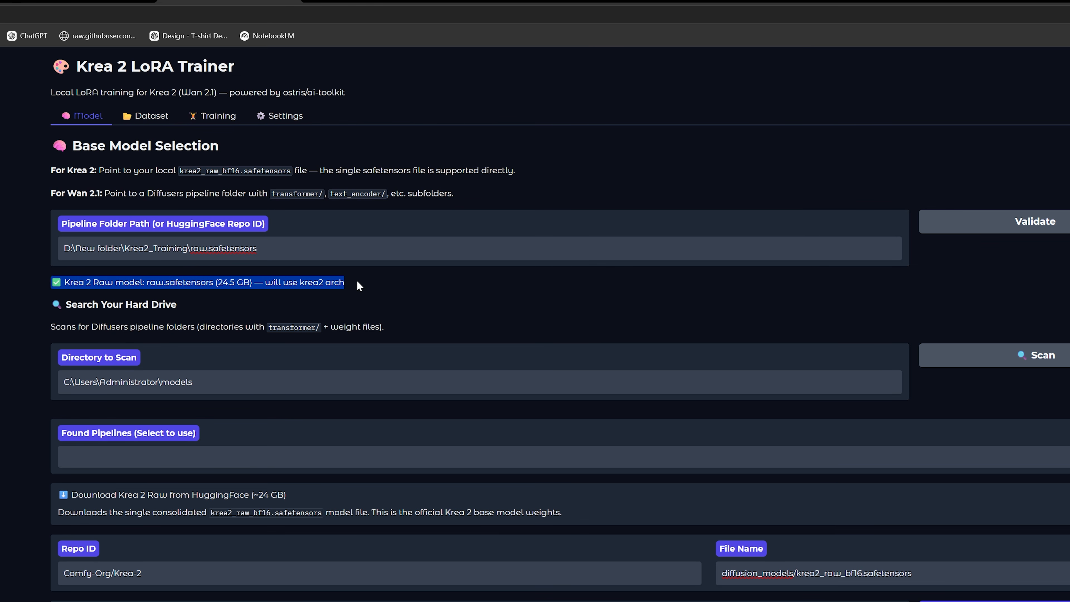
{"action": "left_click", "coordinate": [358, 287]}
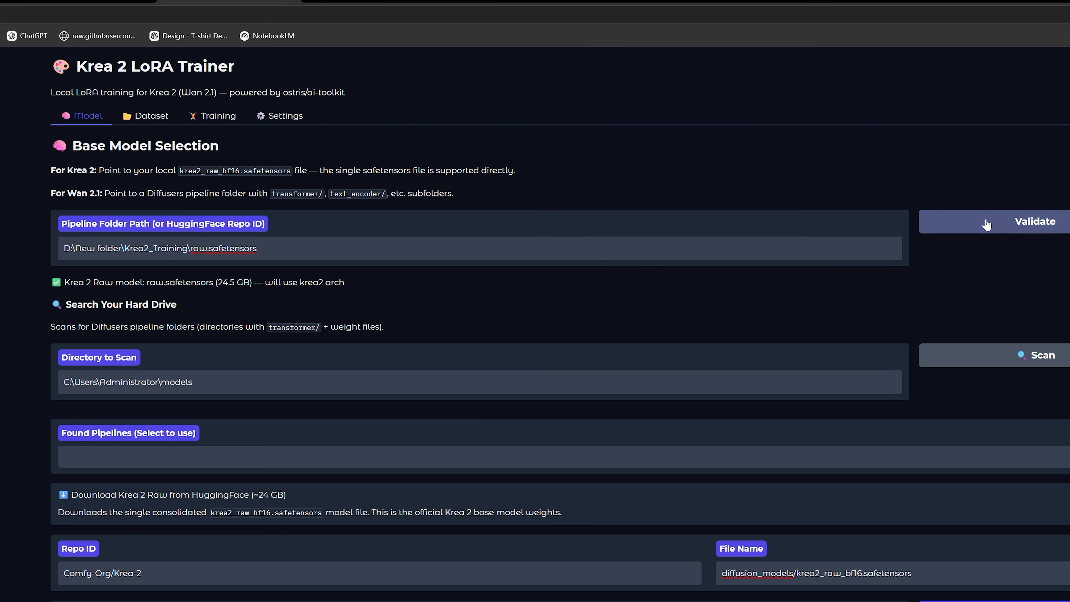
Download Florence-2 from HuggingFace to C:\Users\Administrator\models\Florence-2
{"action": "scroll", "coordinate": [548, 337], "scroll_direction": "down", "scroll_amount": 10}
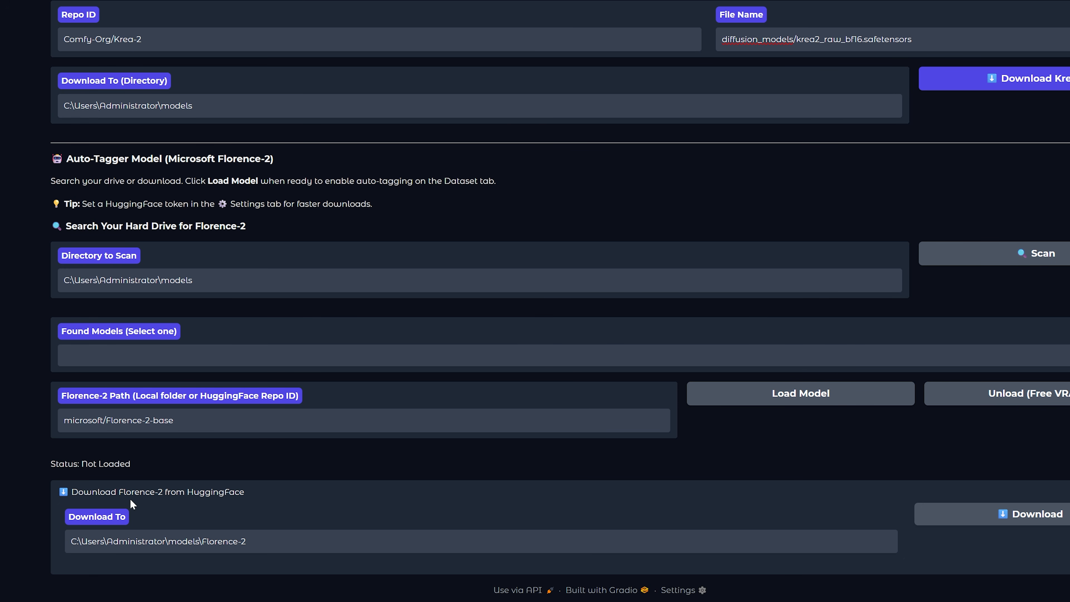
{"action": "left_click", "coordinate": [1046, 522]}
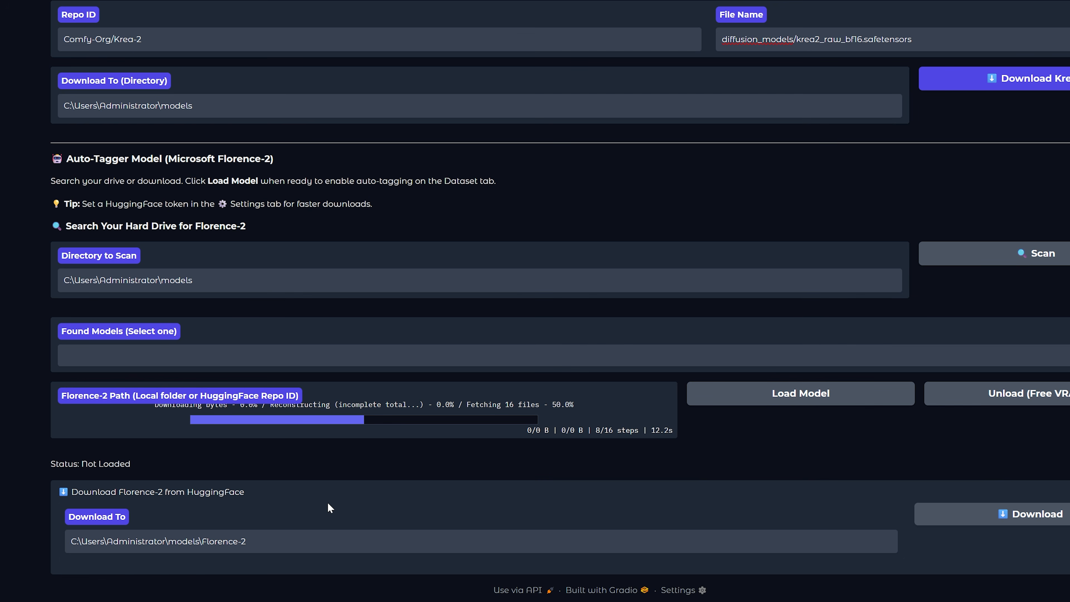
{"action": "left_click", "coordinate": [1042, 506]}
{"action": "scroll", "coordinate": [168, 236], "scroll_direction": "up", "scroll_amount": 10}
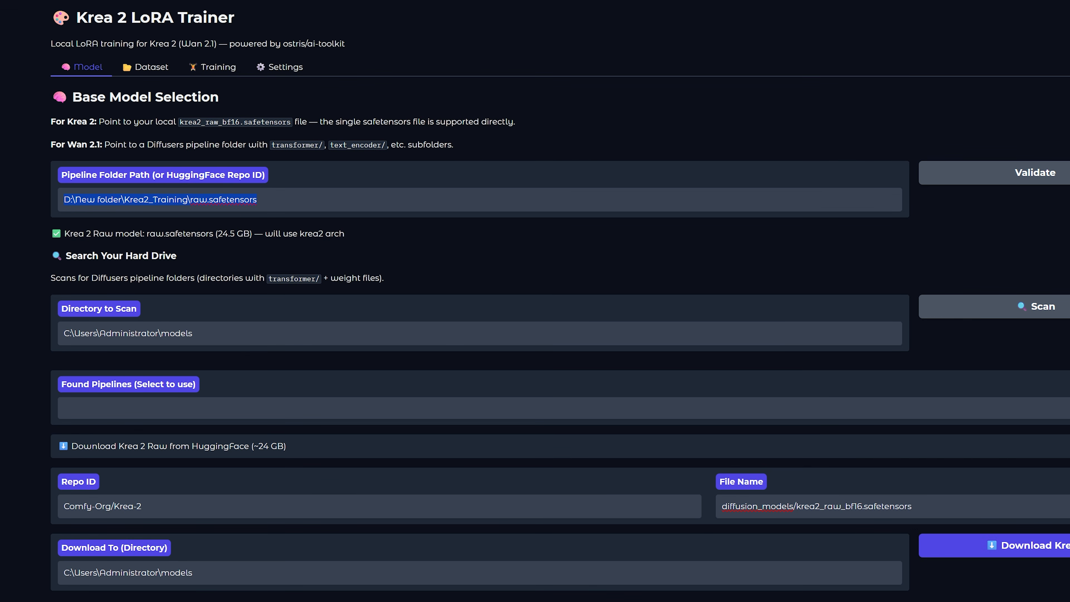
Create a folder named dataset inside the Krea2_Training install folder in File Explorer and open it
{"action": "left_click", "coordinate": [152, 78]}
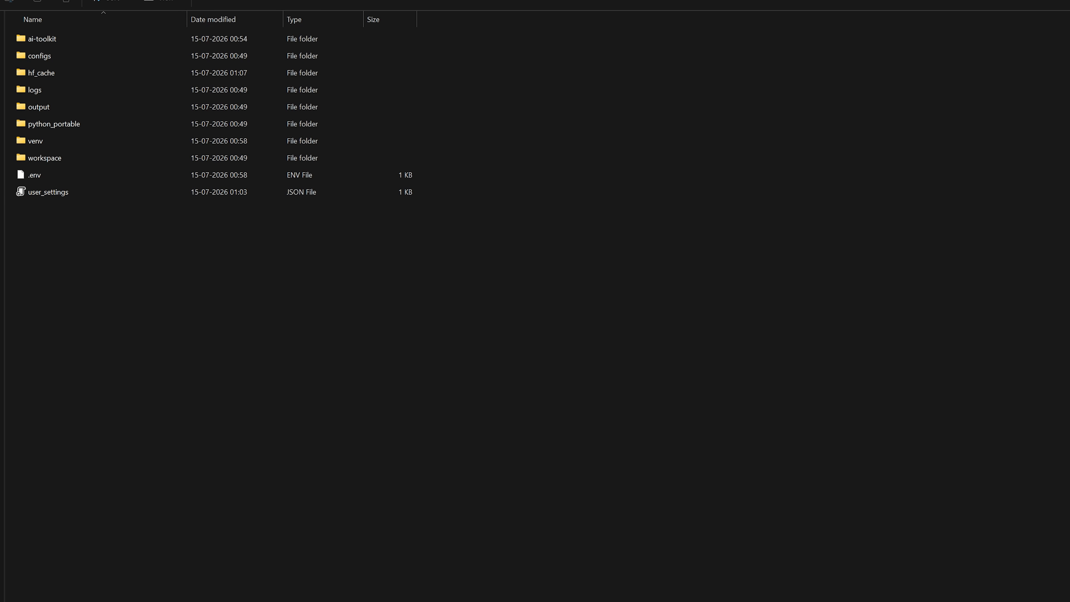
{"action": "right_click", "coordinate": [168, 276]}
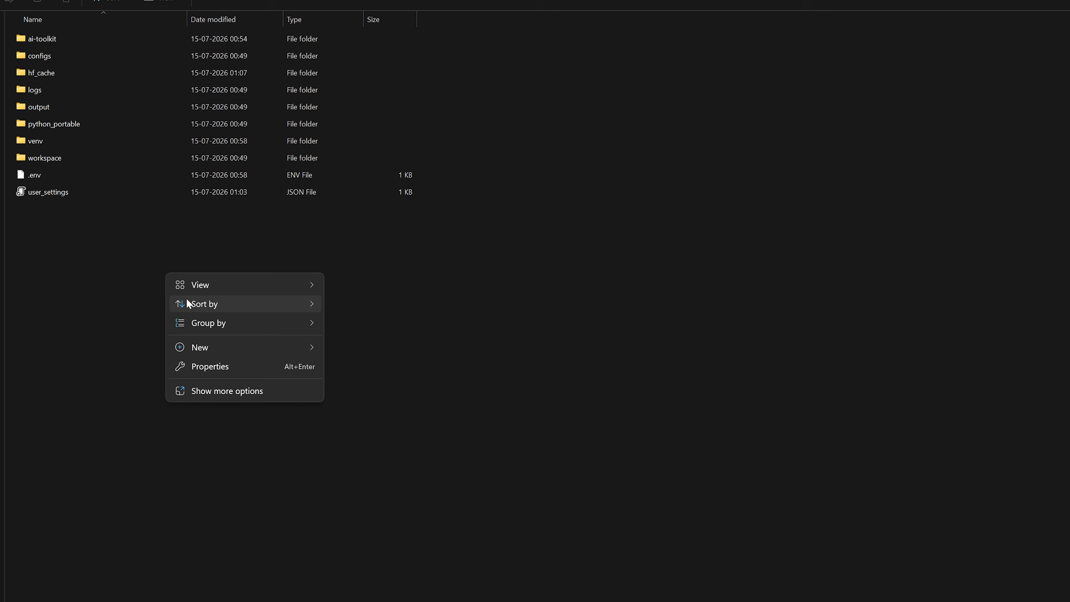
{"action": "mouse_move", "coordinate": [225, 350]}
{"action": "left_click", "coordinate": [358, 348]}
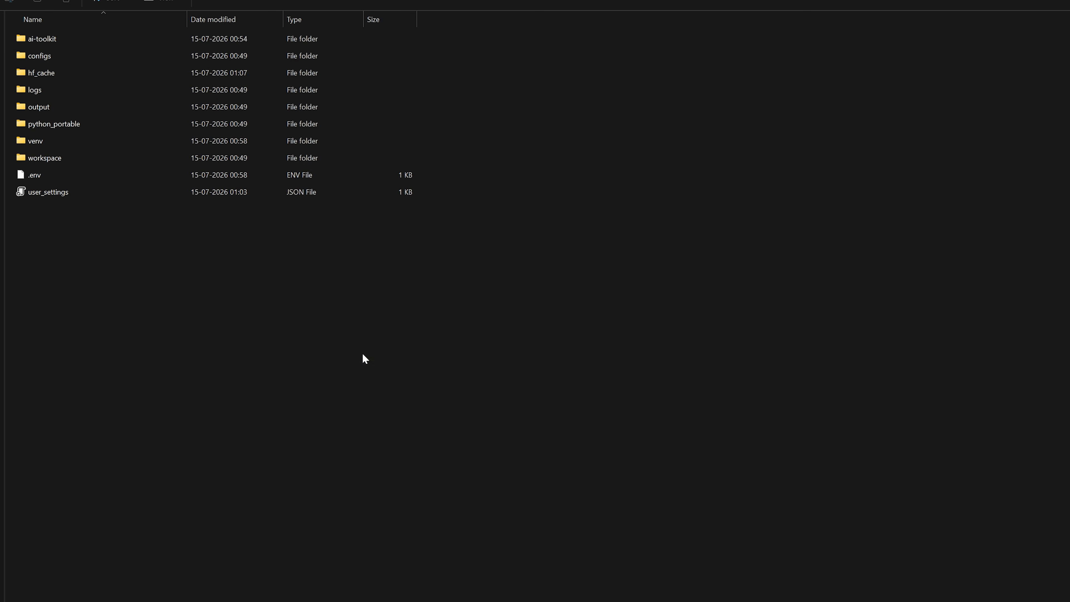
{"action": "right_click", "coordinate": [55, 111]}
{"action": "left_click", "coordinate": [89, 165]}
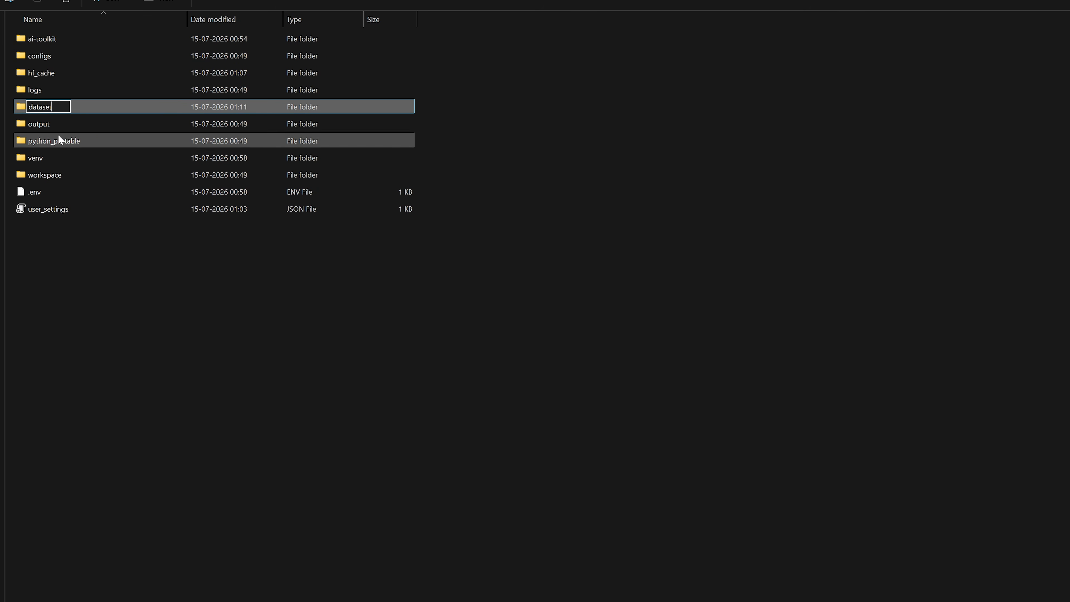
{"action": "left_click", "coordinate": [102, 107]}
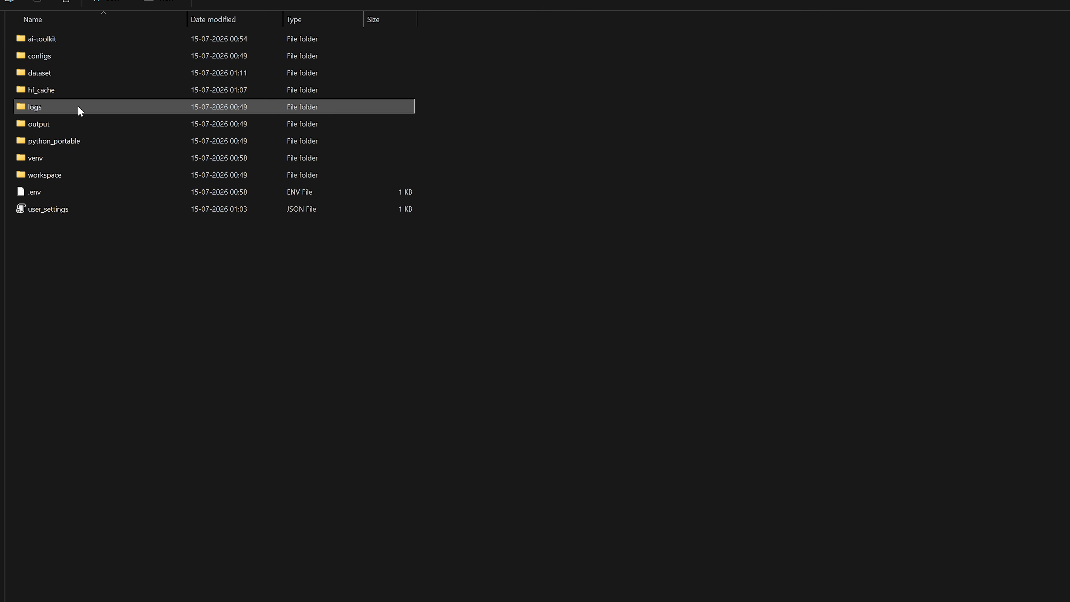
{"action": "double_click", "coordinate": [68, 73]}
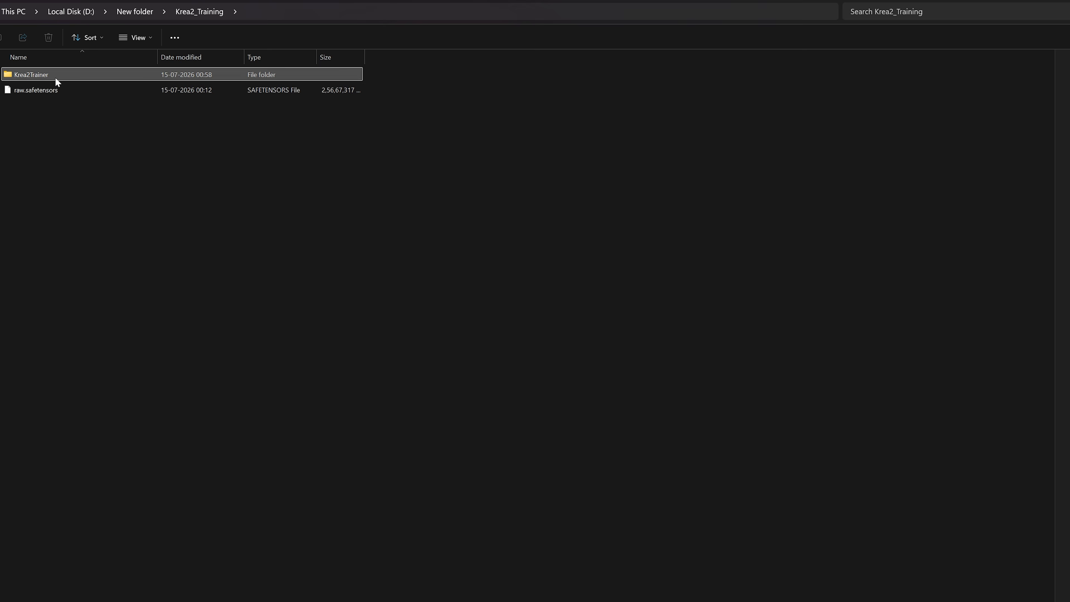
Run the launch batch file in the Krea2Trainer folder and scan D:\Krea2_Training\dataset for dataset images in the trainer
{"action": "double_click", "coordinate": [55, 77]}
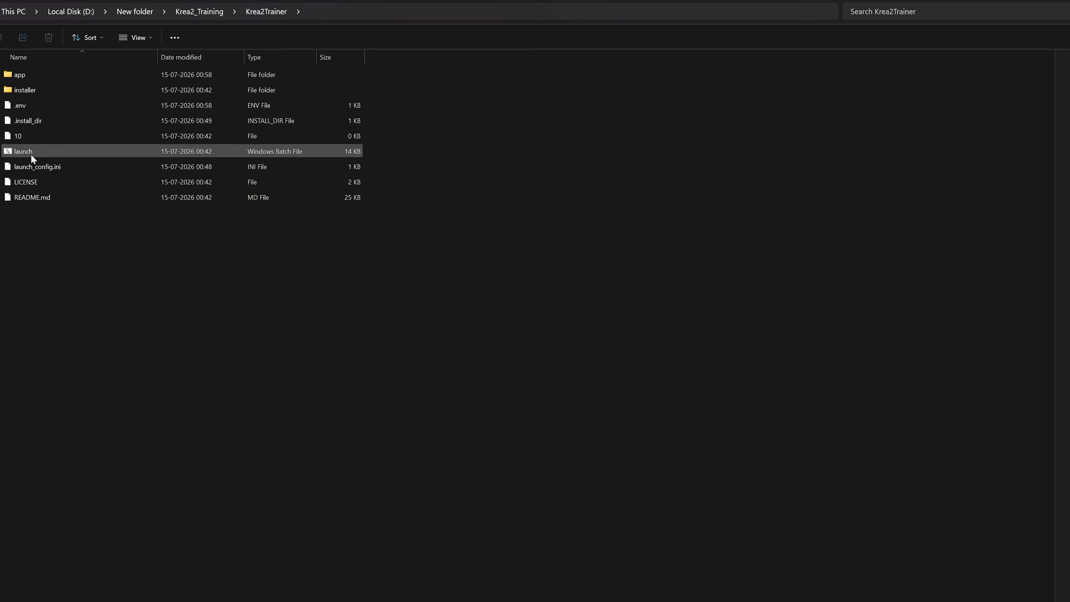
{"action": "double_click", "coordinate": [48, 152]}
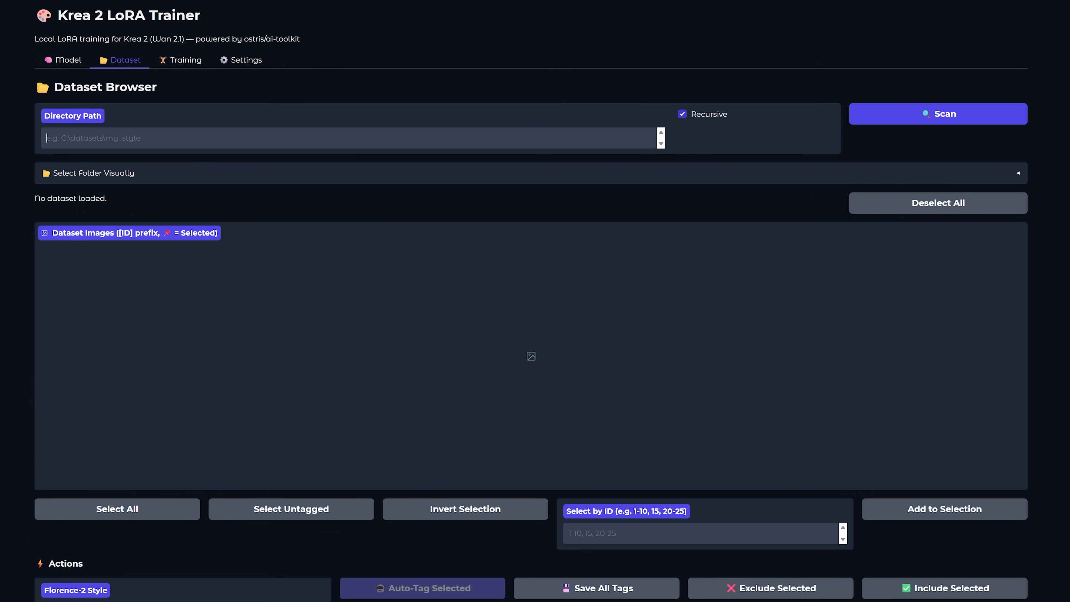
{"action": "right_click", "coordinate": [94, 137]}
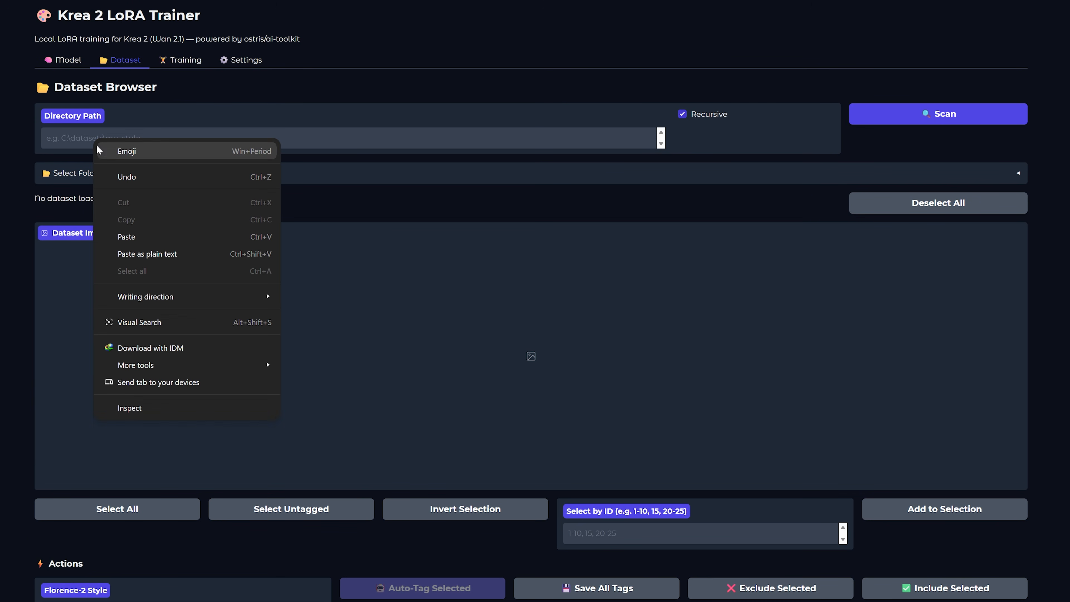
{"action": "left_click", "coordinate": [120, 237]}
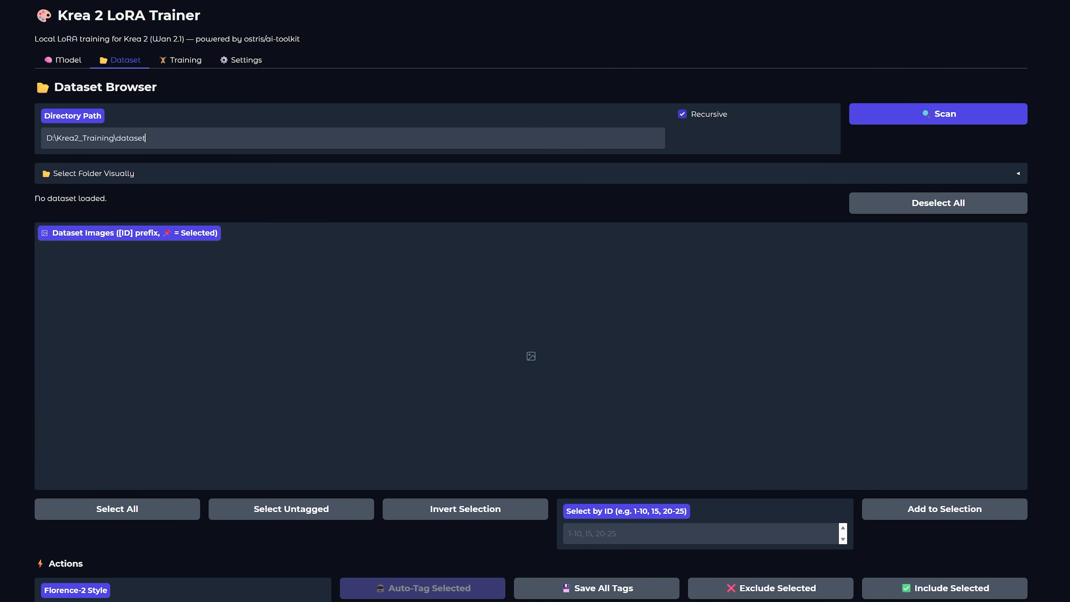
{"action": "left_click", "coordinate": [944, 120]}
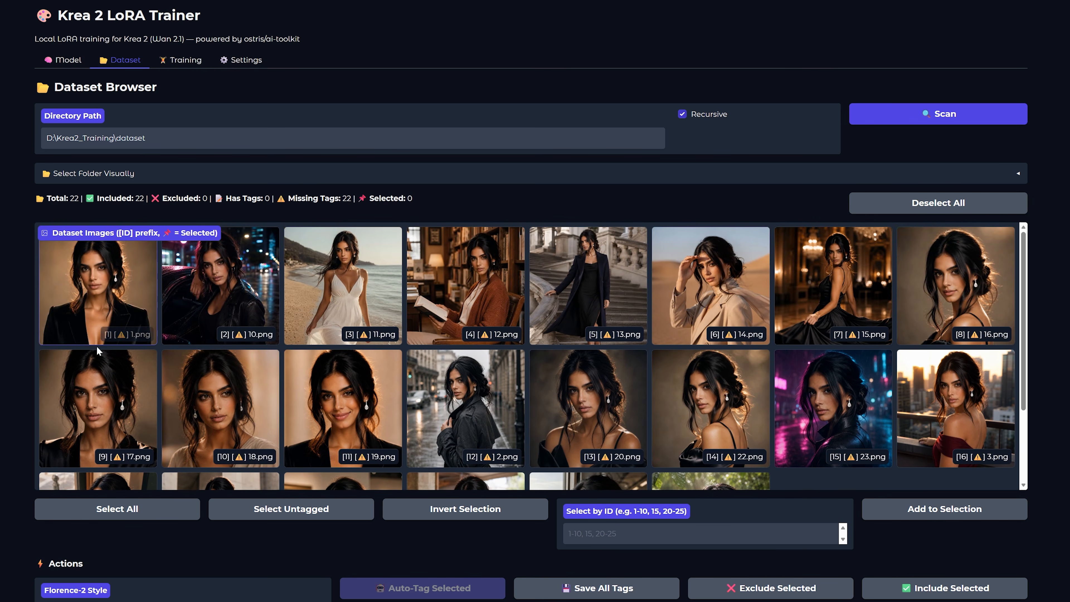
Select all images in the scanned dataset and look through the gallery
{"action": "scroll", "coordinate": [99, 421], "scroll_direction": "down", "scroll_amount": 3}
{"action": "left_click", "coordinate": [98, 509]}
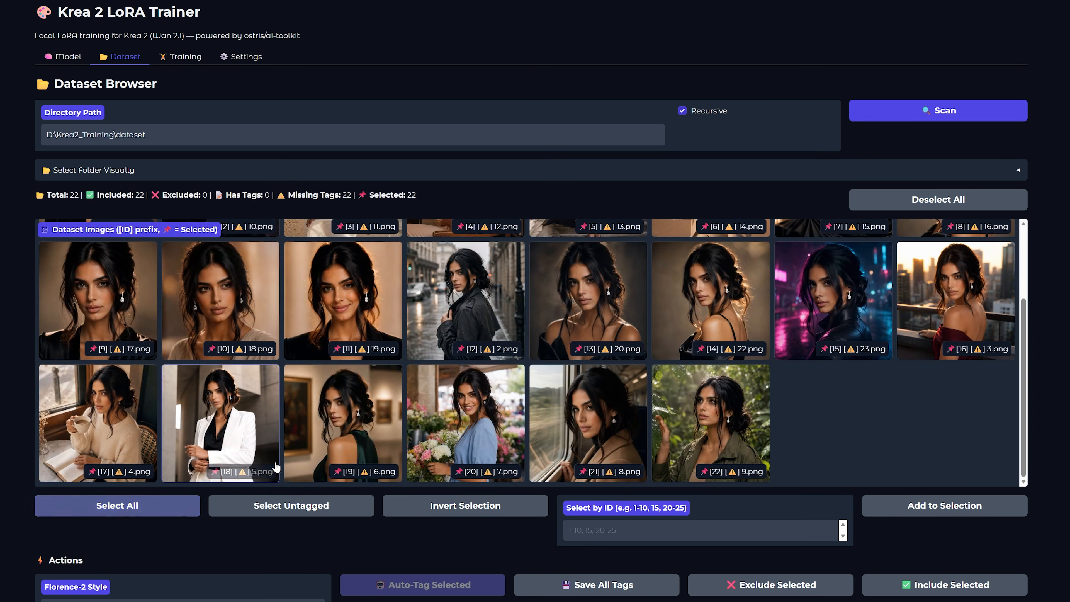
{"action": "scroll", "coordinate": [416, 350], "scroll_direction": "down", "scroll_amount": 2}
{"action": "scroll", "coordinate": [416, 350], "scroll_direction": "up", "scroll_amount": 2}
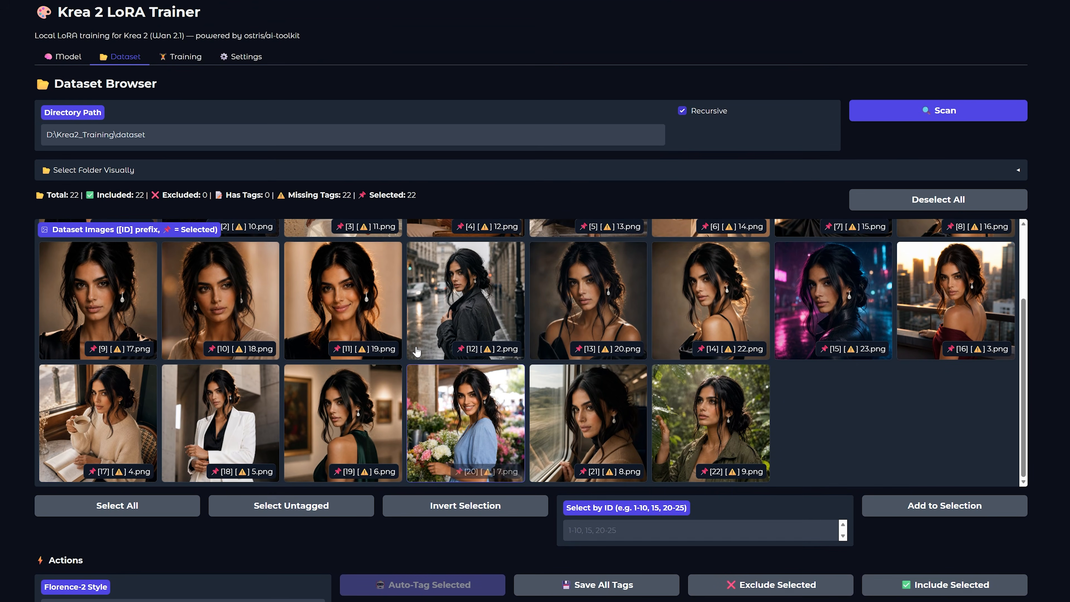
{"action": "left_click", "coordinate": [140, 514]}
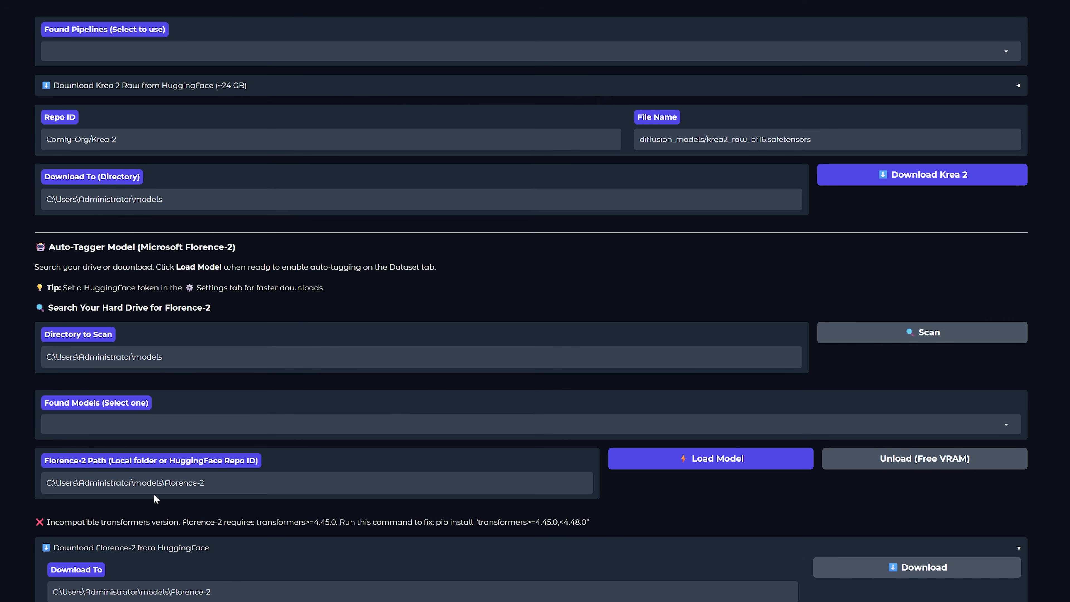
Run the pip install of "transformers>=4.45.0,<4.48.0" in the command prompt using D:\Krea2_Training\python_portable\python.exe
{"action": "left_click_drag", "start_coordinate": [35, 523], "coordinate": [595, 529]}
{"action": "left_click", "coordinate": [557, 533]}
{"action": "left_click_drag", "start_coordinate": [35, 523], "coordinate": [583, 530]}
{"action": "left_click", "coordinate": [607, 532]}
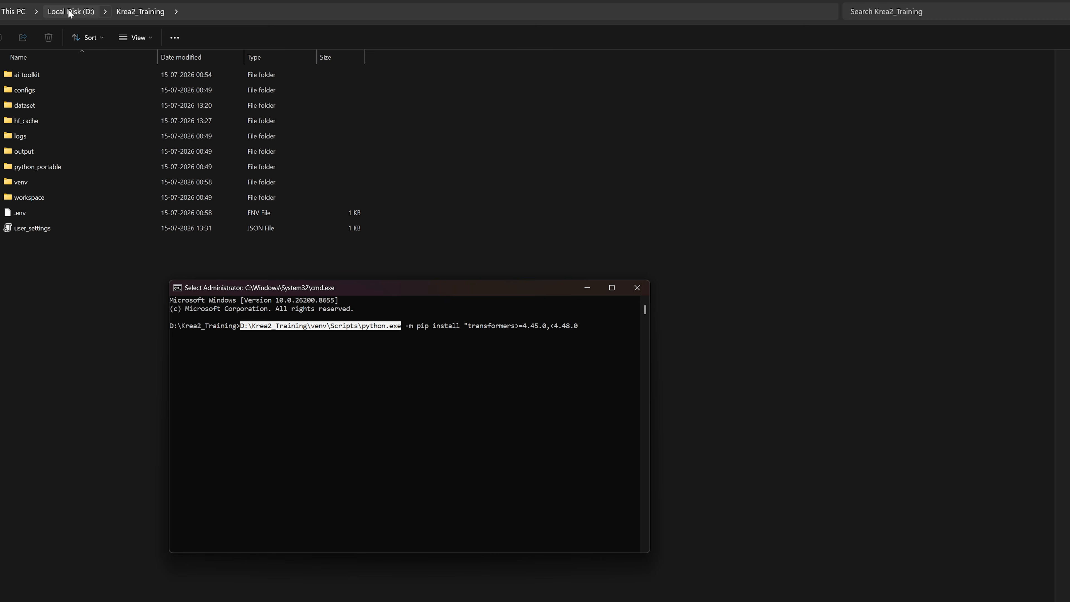
{"action": "left_click", "coordinate": [69, 11]}
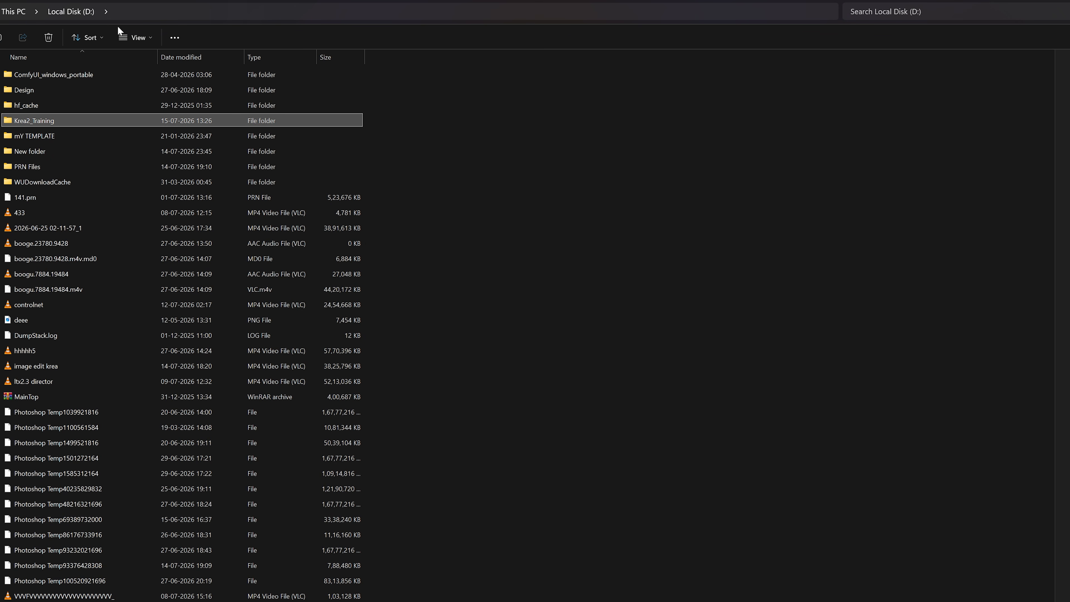
{"action": "double_click", "coordinate": [80, 117]}
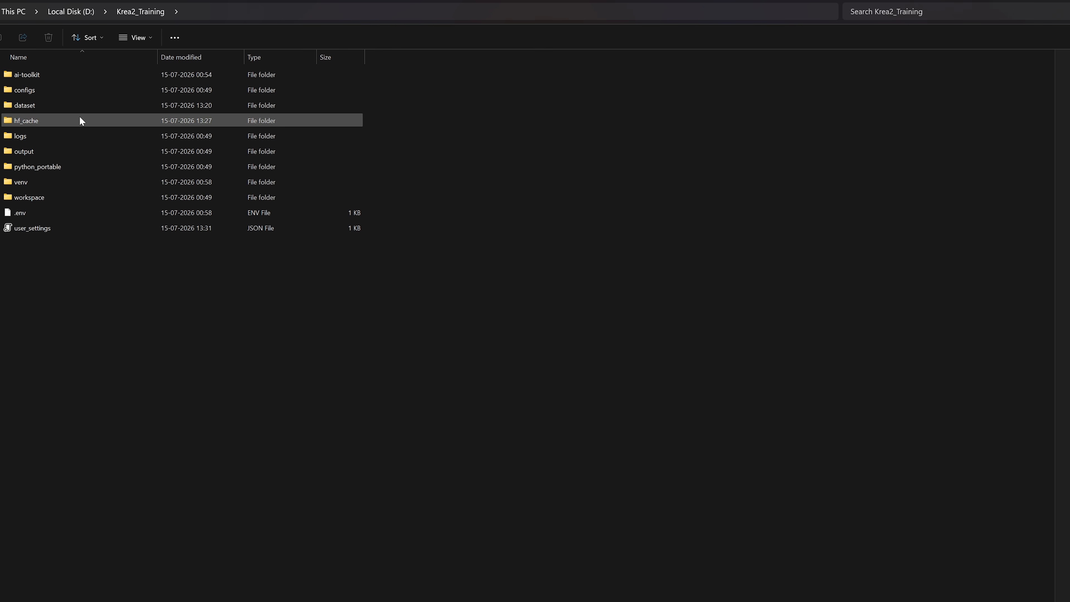
{"action": "double_click", "coordinate": [69, 166]}
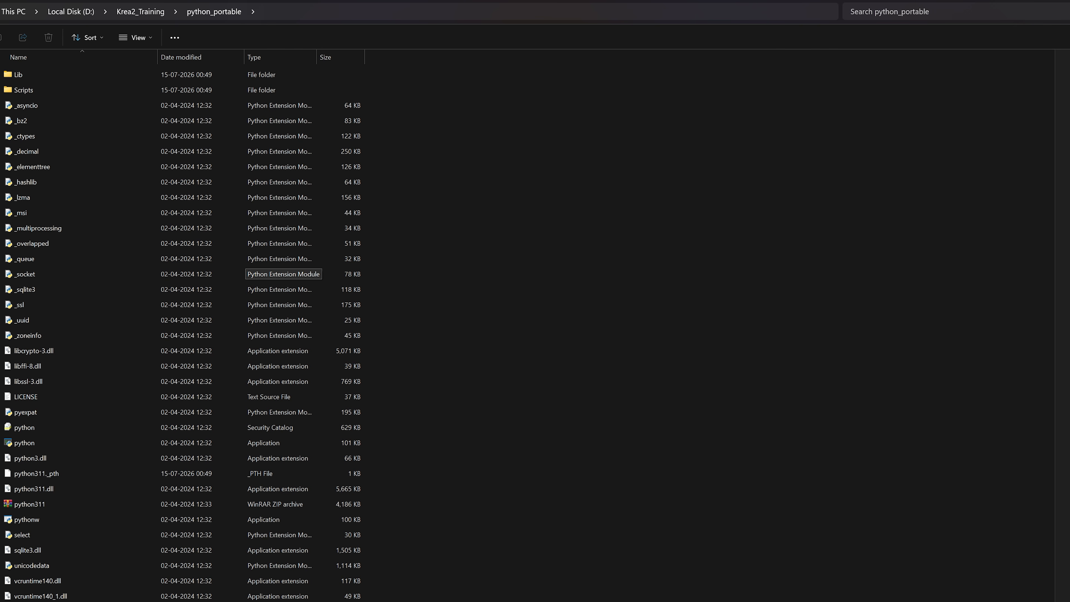
{"action": "type", "text": "D:\\Krea2_Training\\python_portable\\python.exe -m pip install \"transformers>=4.45.0,<4.48.0"}
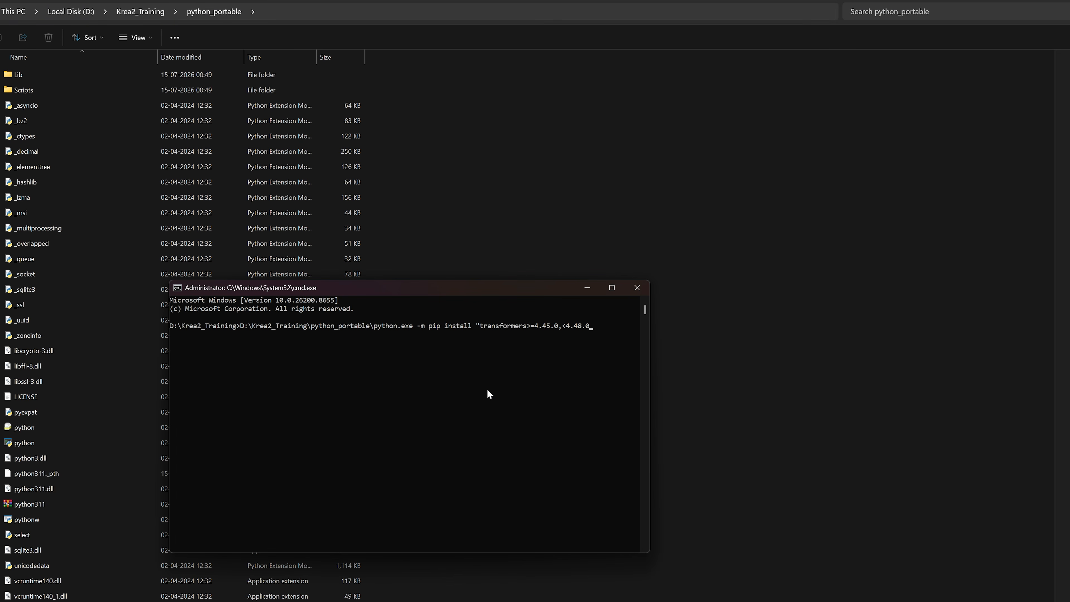
{"action": "key", "text": "Return"}
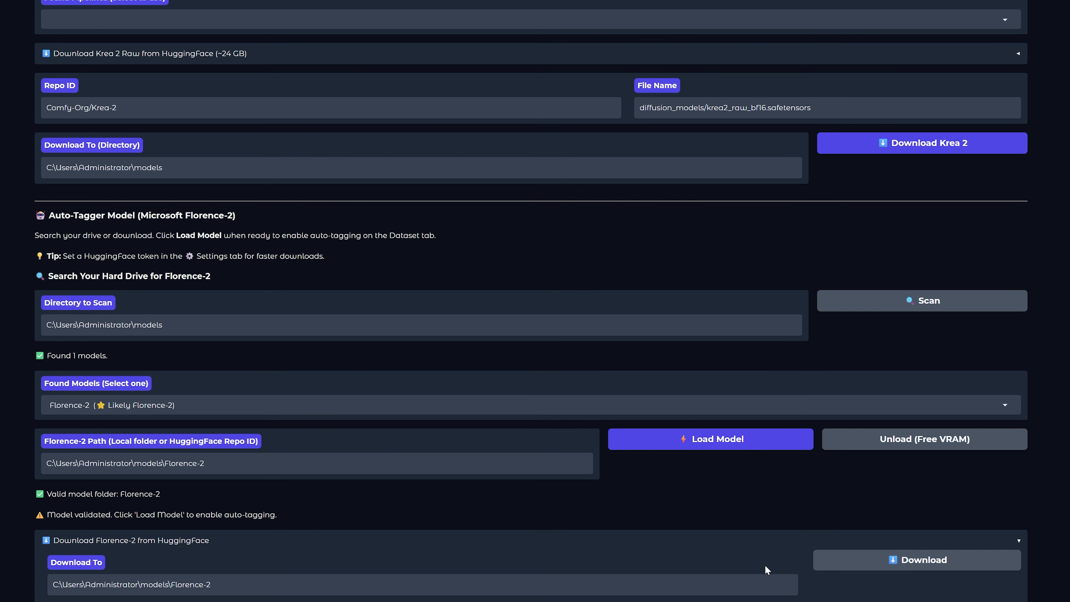
Load the Florence-2 auto-tagger model from C:\Users\Administrator\models\Florence-2 in the trainer
{"action": "left_click", "coordinate": [698, 446]}
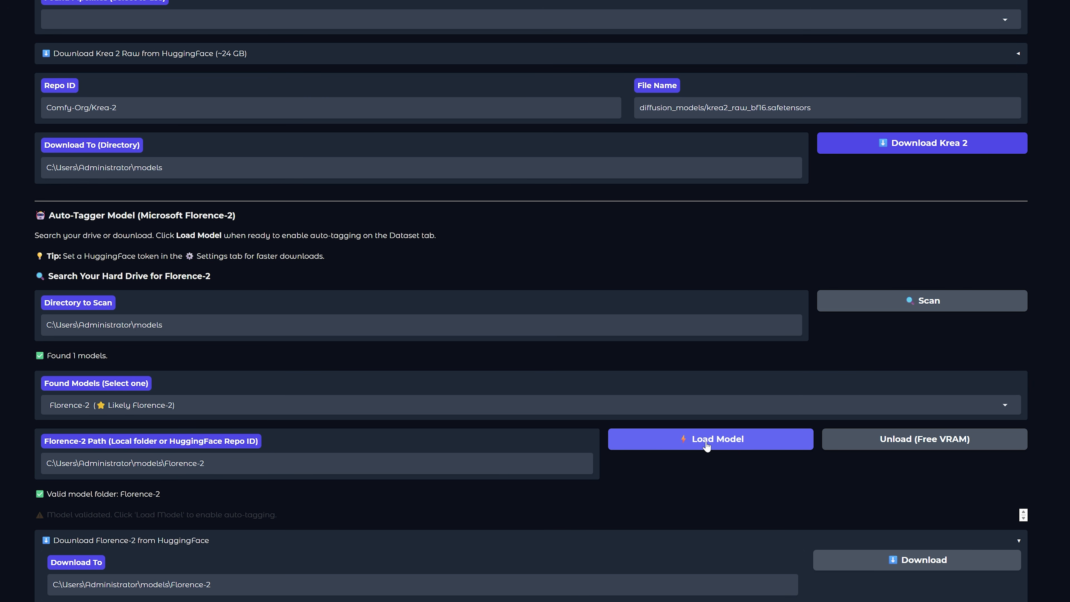
{"action": "left_click", "coordinate": [689, 443]}
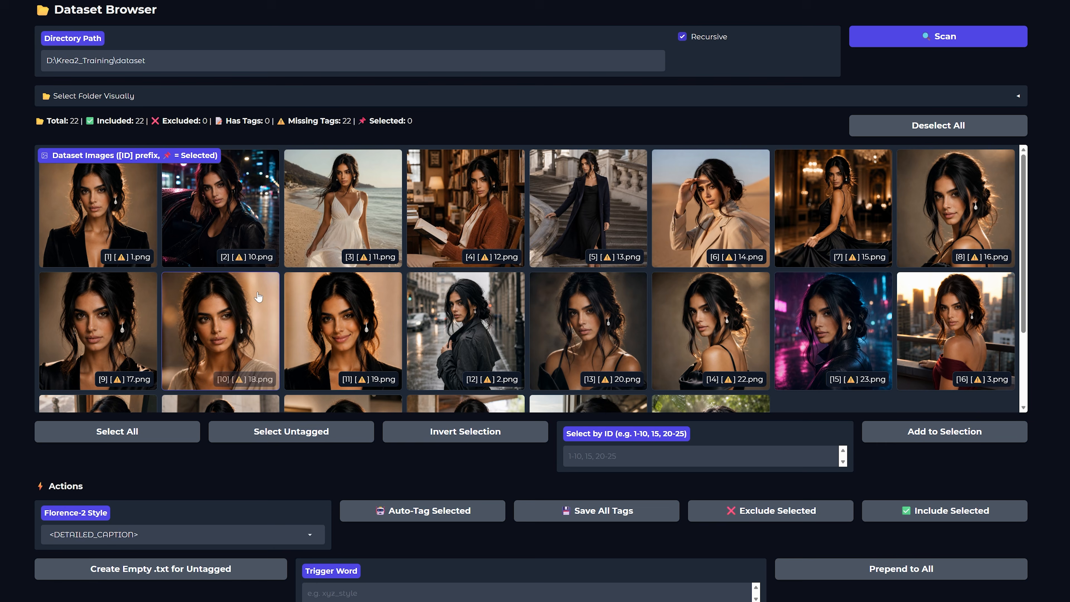
Set the Florence-2 style to <MORE_DETAILED_CAPTION> and the trigger word to xyz, and select all dataset images
{"action": "scroll", "coordinate": [263, 425], "scroll_direction": "down", "scroll_amount": 10}
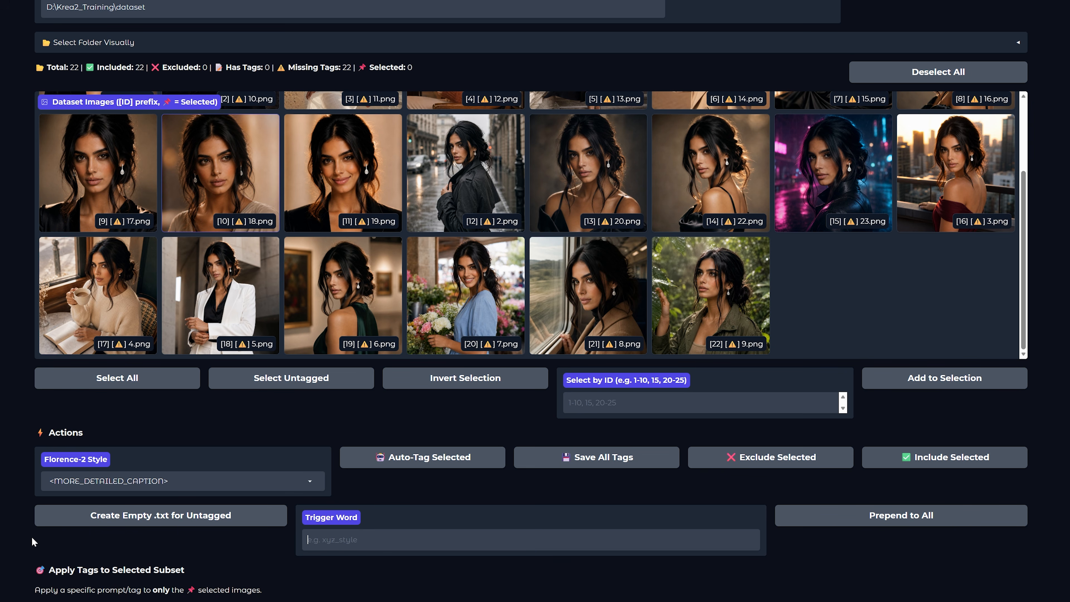
{"action": "type", "text": "xyz"}
{"action": "left_click", "coordinate": [122, 377]}
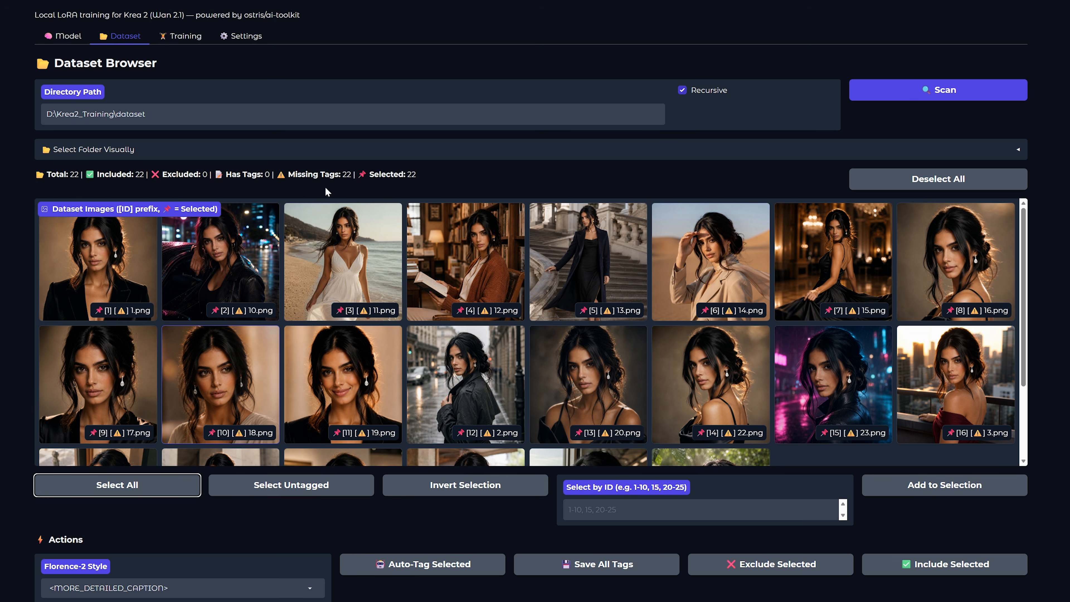
{"action": "left_click_drag", "start_coordinate": [277, 175], "coordinate": [355, 174]}
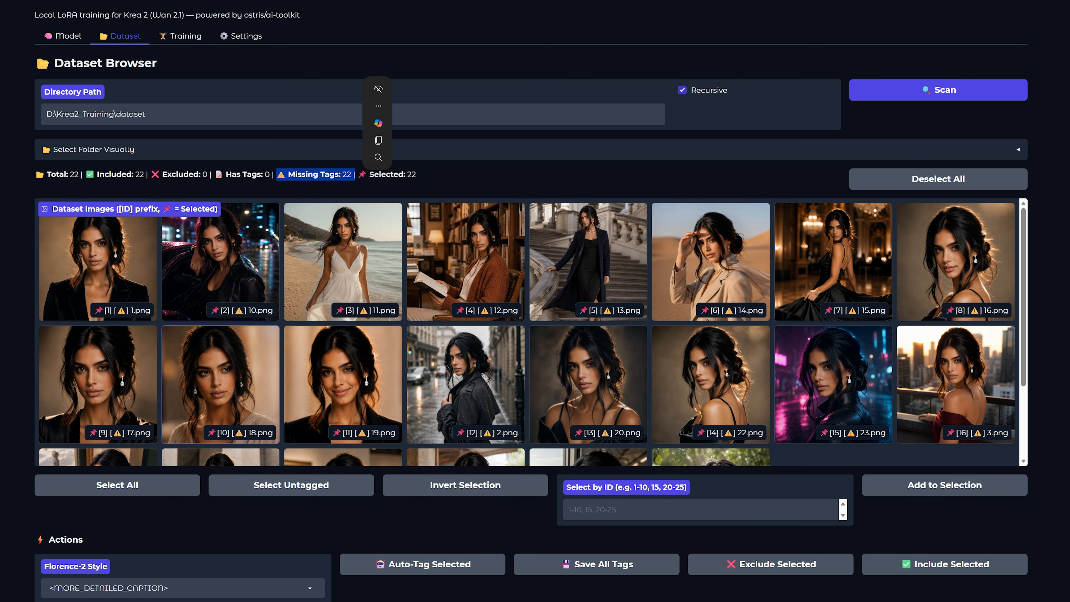
{"action": "scroll", "coordinate": [463, 333], "scroll_direction": "down", "scroll_amount": 1}
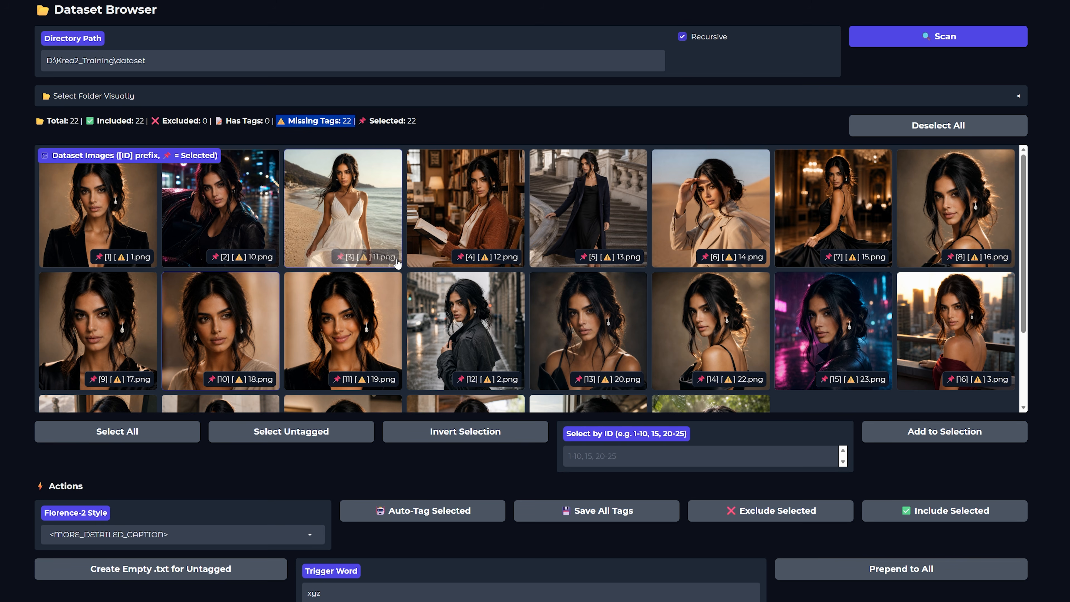
{"action": "scroll", "coordinate": [423, 469], "scroll_direction": "down", "scroll_amount": 1}
{"action": "left_click", "coordinate": [336, 539]}
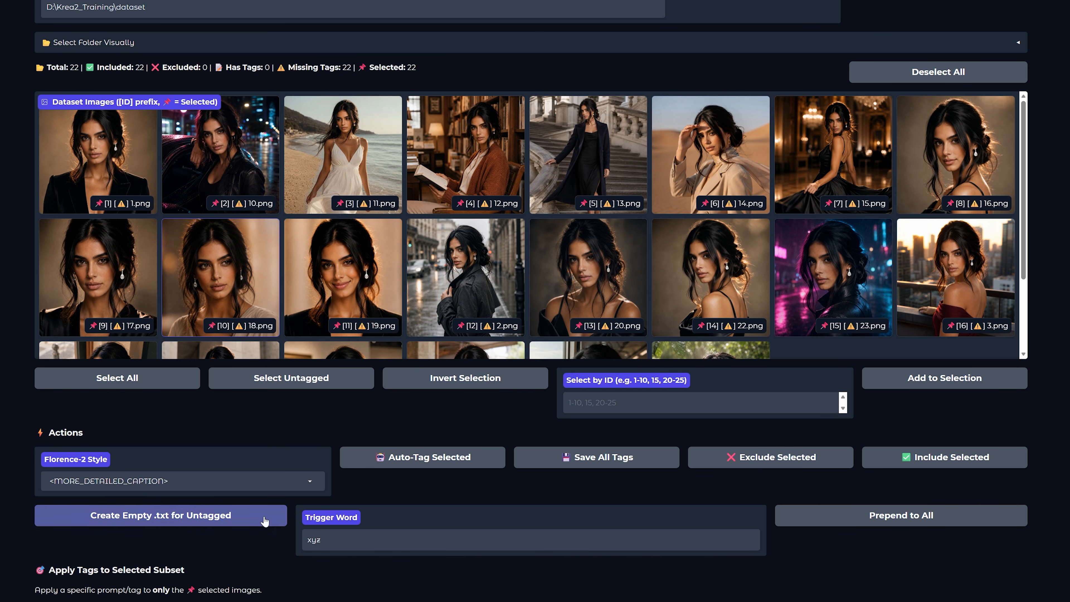
Auto-tag the selected dataset images and check the first image's caption in the tag editor
{"action": "scroll", "coordinate": [324, 546], "scroll_direction": "down", "scroll_amount": 1}
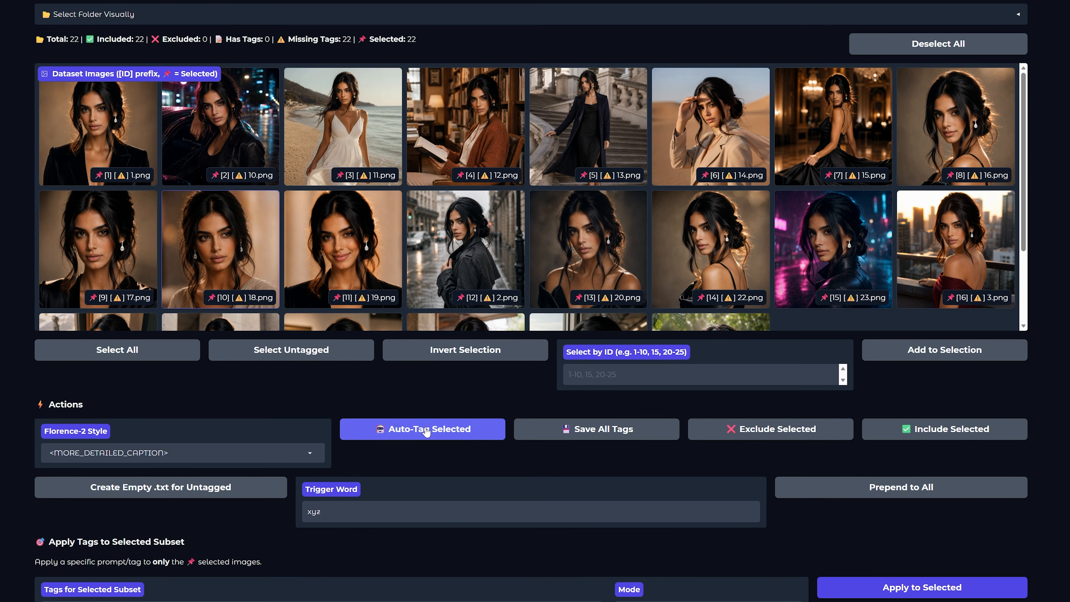
{"action": "left_click", "coordinate": [425, 430]}
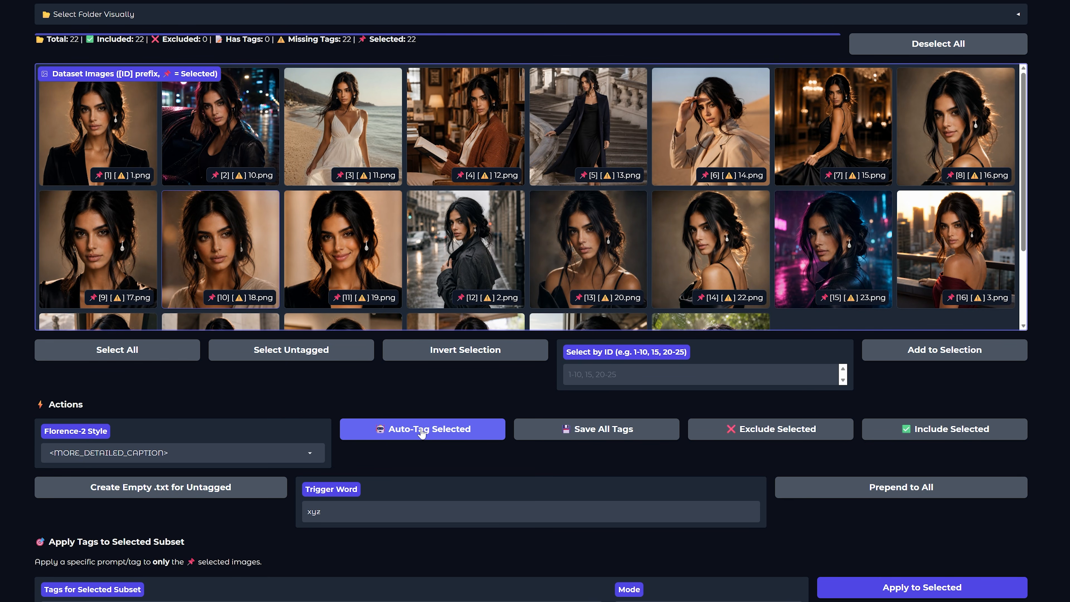
{"action": "scroll", "coordinate": [415, 468], "scroll_direction": "down", "scroll_amount": 7}
{"action": "scroll", "coordinate": [415, 448], "scroll_direction": "down", "scroll_amount": 2}
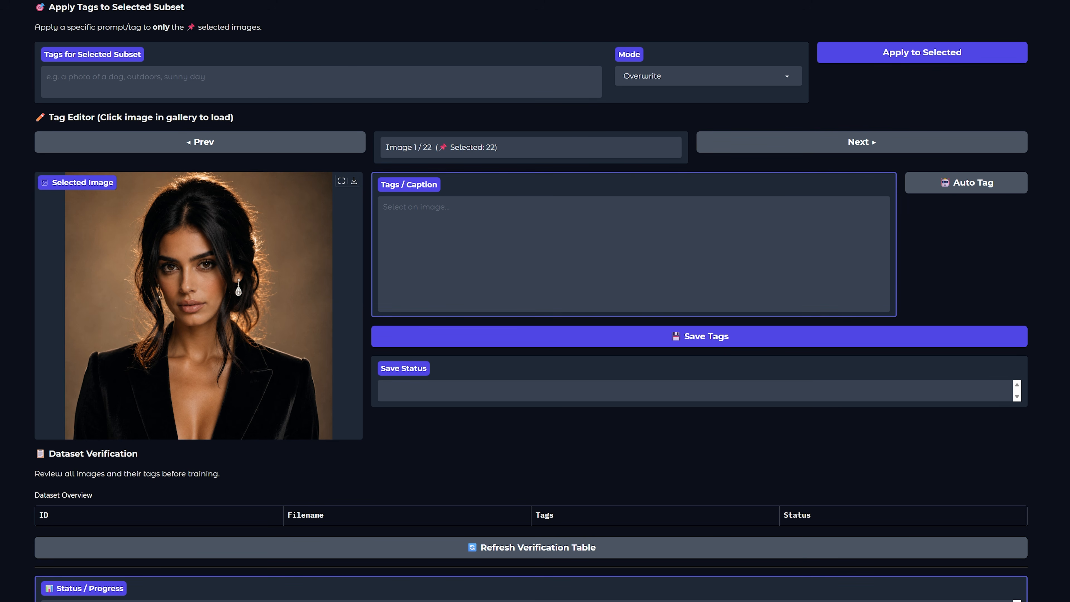
{"action": "scroll", "coordinate": [317, 596], "scroll_direction": "up", "scroll_amount": 1}
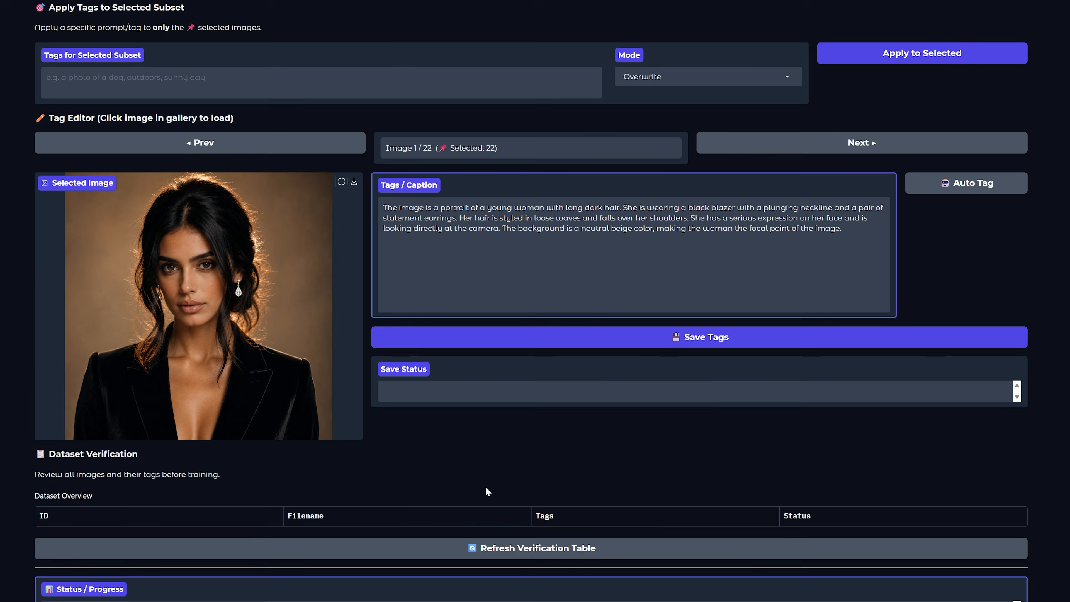
{"action": "scroll", "coordinate": [487, 490], "scroll_direction": "up", "scroll_amount": 5}
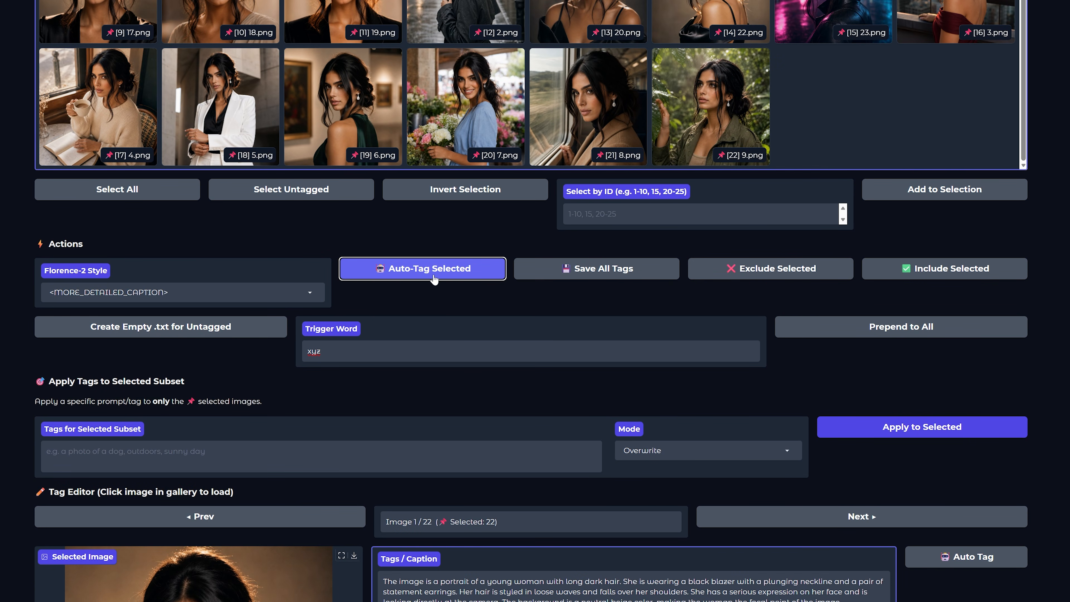
Review the auto-generated captions of images 1 to 6 in the tag editor
{"action": "scroll", "coordinate": [432, 488], "scroll_direction": "down", "scroll_amount": 5}
{"action": "scroll", "coordinate": [434, 518], "scroll_direction": "down", "scroll_amount": 2}
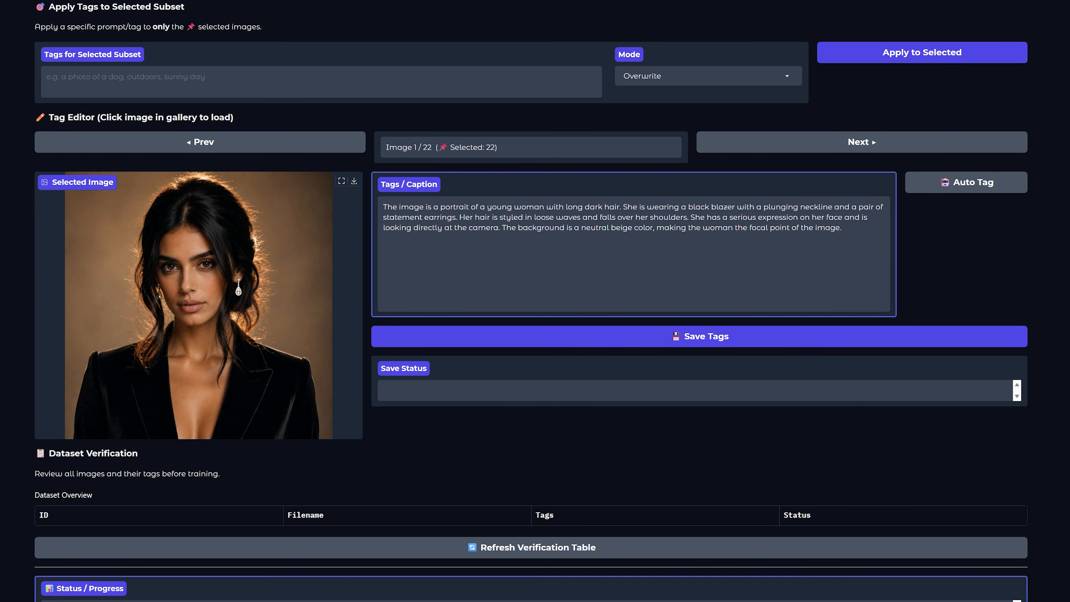
{"action": "left_click", "coordinate": [457, 228]}
{"action": "left_click", "coordinate": [792, 146]}
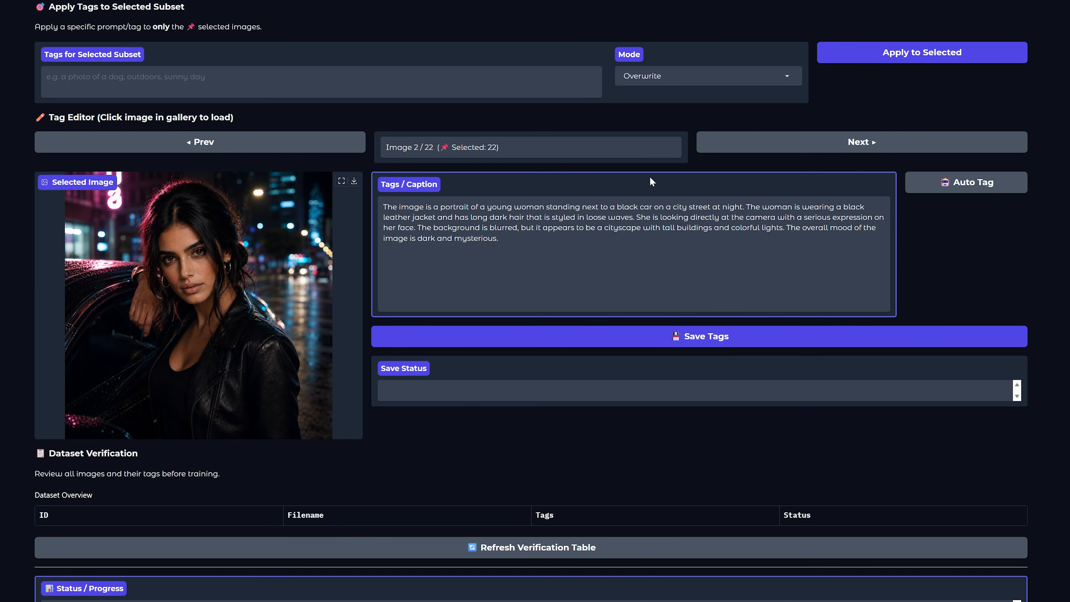
{"action": "left_click", "coordinate": [862, 147]}
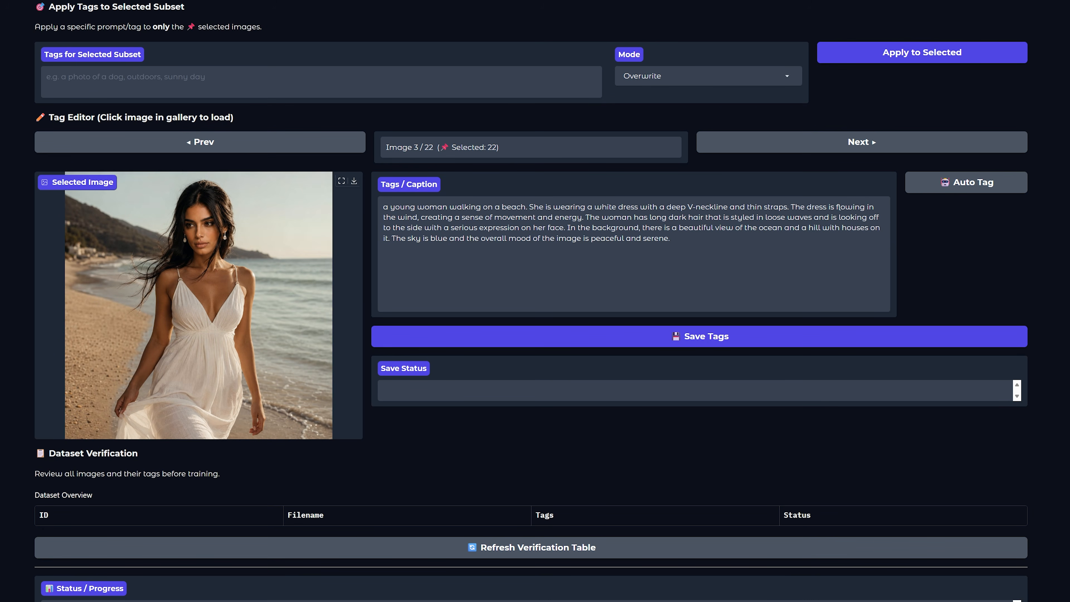
{"action": "left_click", "coordinate": [803, 149]}
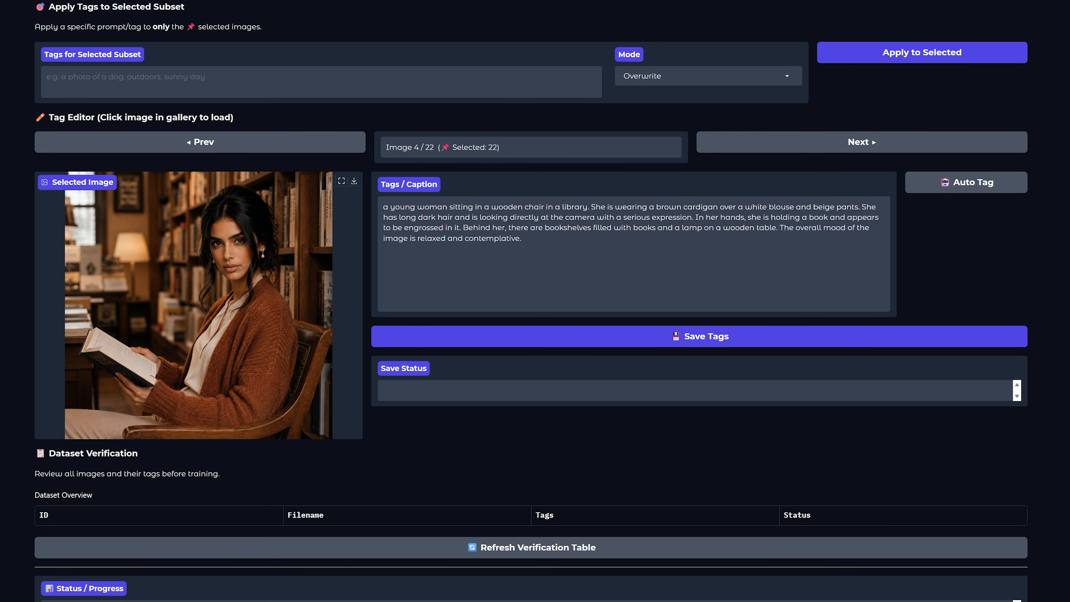
{"action": "left_click", "coordinate": [823, 148]}
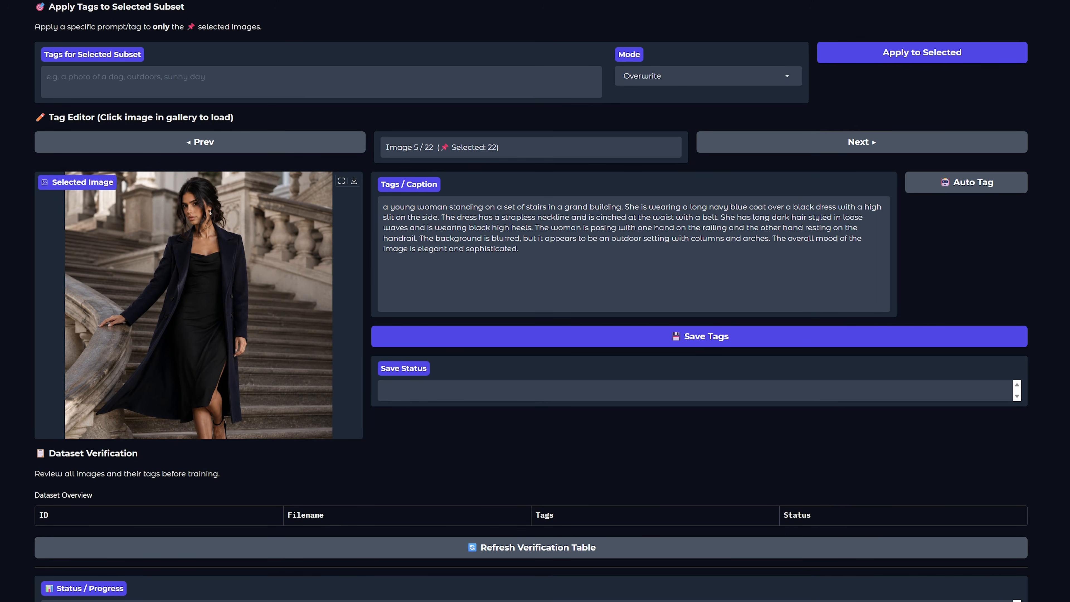
{"action": "left_click", "coordinate": [812, 142]}
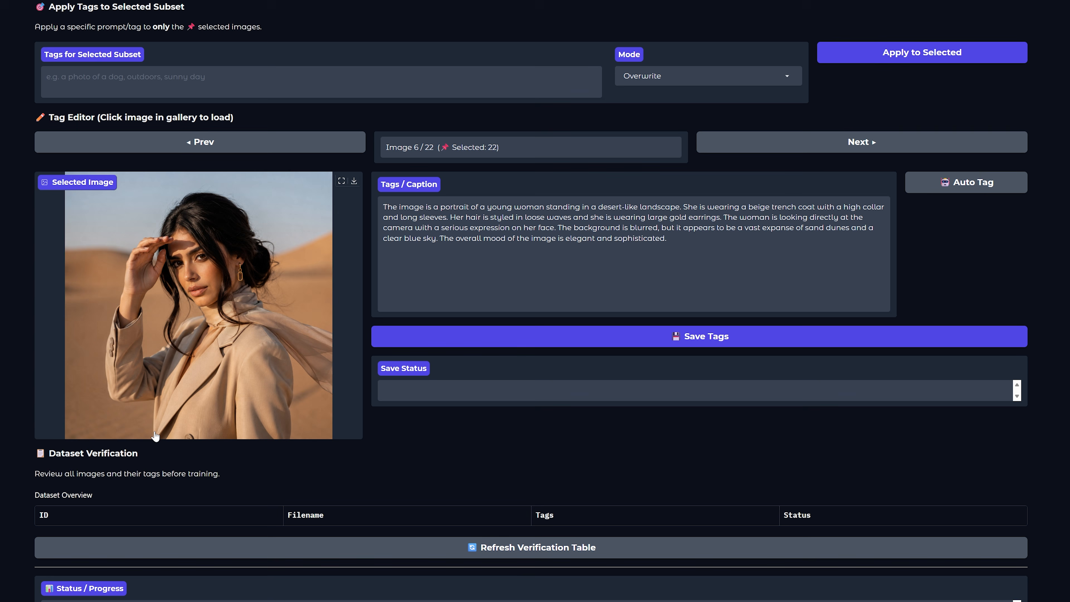
Open the training configuration and look through its settings and the sampling tip
{"action": "scroll", "coordinate": [376, 505], "scroll_direction": "up", "scroll_amount": 20}
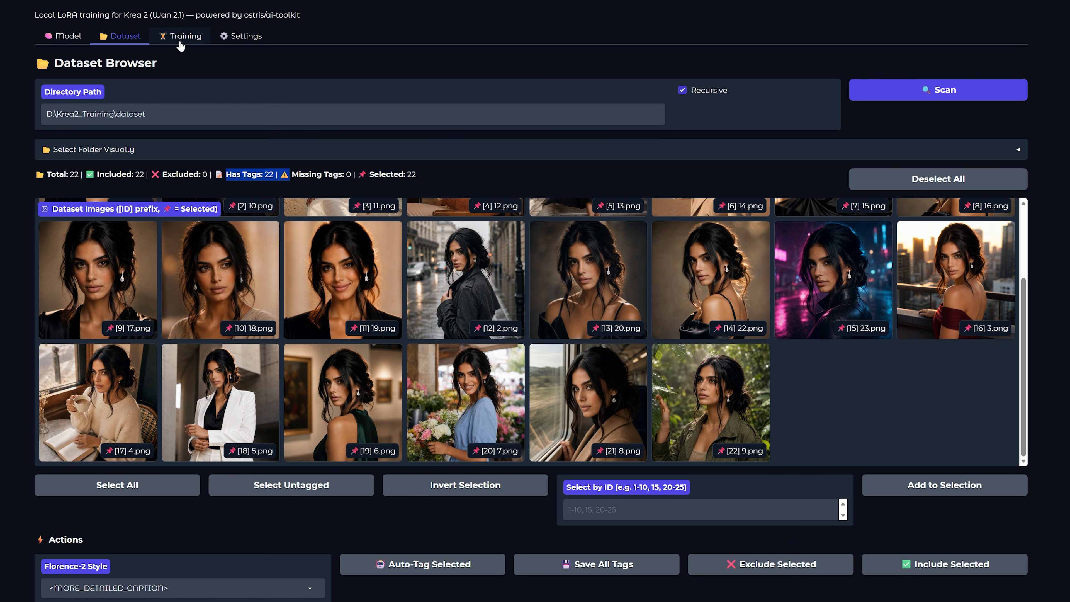
{"action": "left_click", "coordinate": [181, 40]}
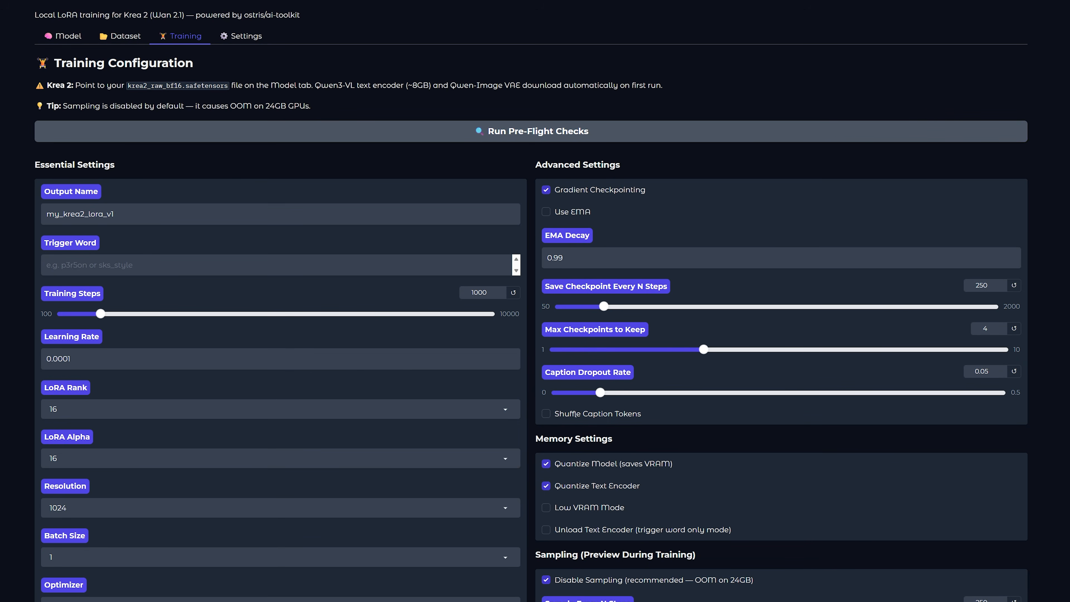
{"action": "scroll", "coordinate": [63, 298], "scroll_direction": "down", "scroll_amount": 11}
{"action": "scroll", "coordinate": [63, 298], "scroll_direction": "up", "scroll_amount": 11}
{"action": "left_click_drag", "start_coordinate": [46, 106], "coordinate": [193, 107]}
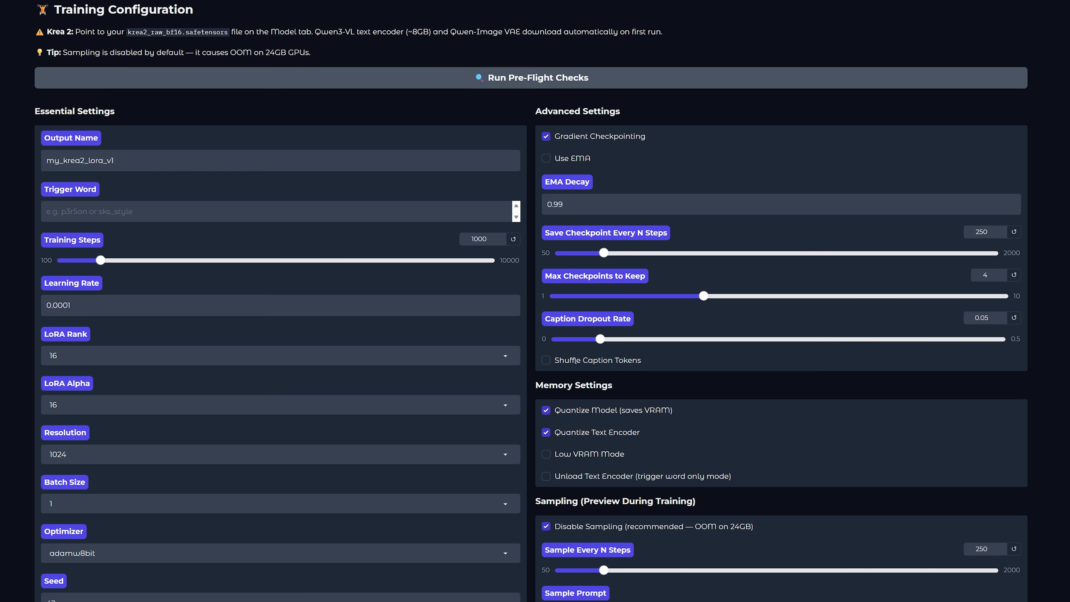
Set the training trigger word to xyz and the training steps to 1500
{"action": "key", "text": "Tab"}
{"action": "type", "text": "xyz"}
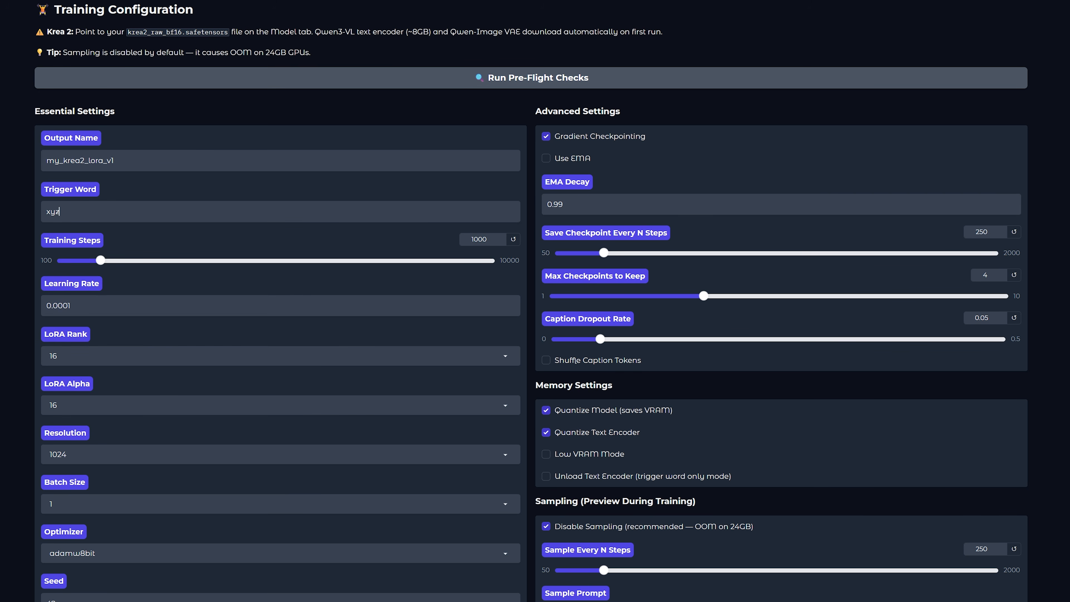
{"action": "mouse_move", "coordinate": [57, 212]}
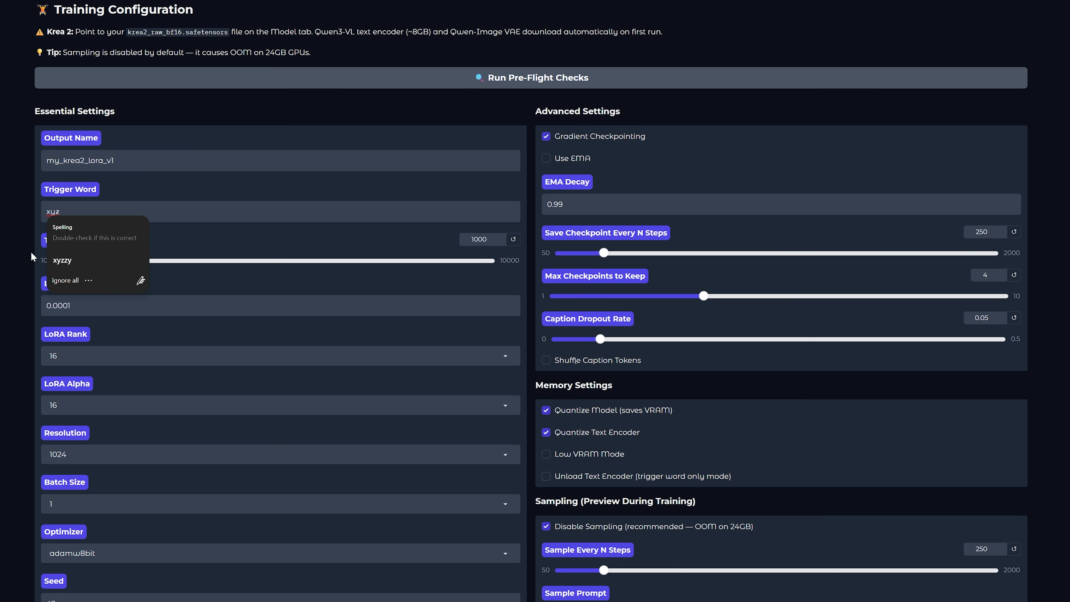
{"action": "left_click", "coordinate": [124, 261]}
{"action": "left_click_drag", "start_coordinate": [123, 261], "coordinate": [122, 262]}
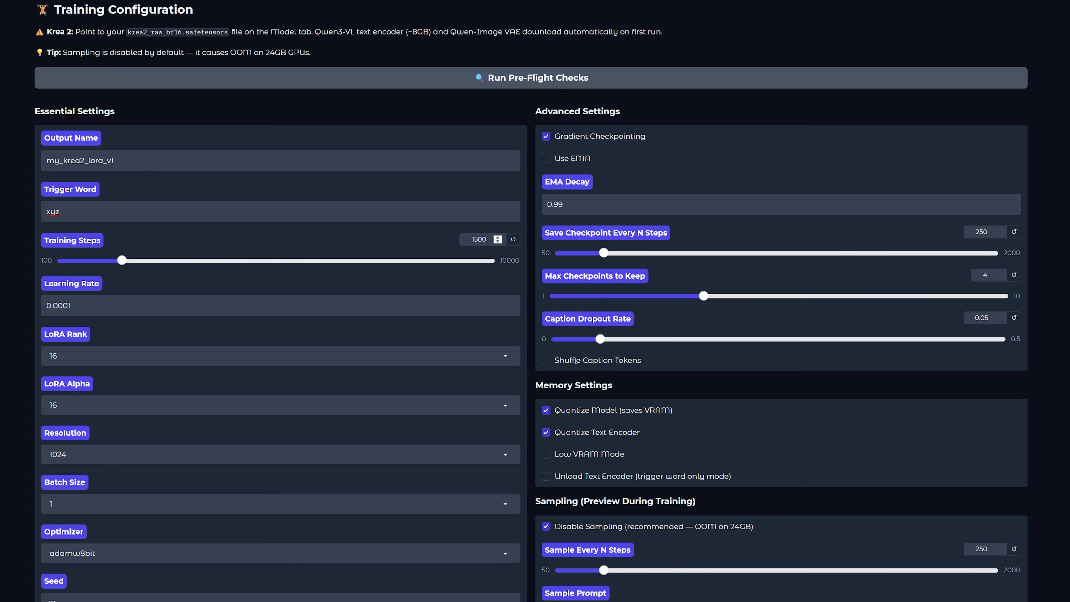
Set both the LoRA rank and the LoRA alpha to 32 in the essential settings
{"action": "scroll", "coordinate": [497, 242], "scroll_direction": "down", "scroll_amount": 1}
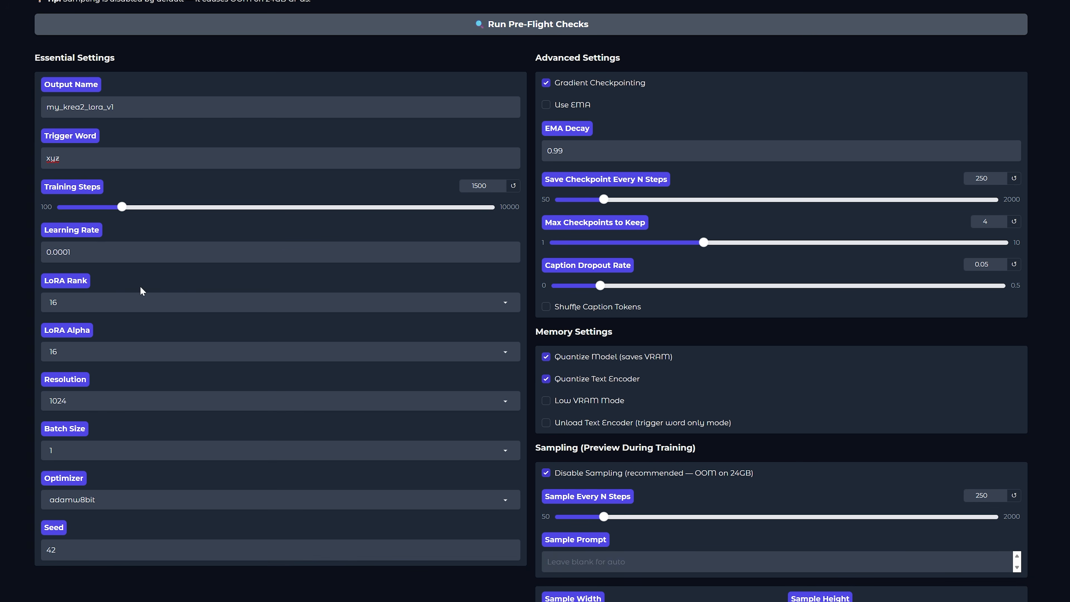
{"action": "left_click", "coordinate": [72, 253]}
{"action": "left_click", "coordinate": [126, 303]}
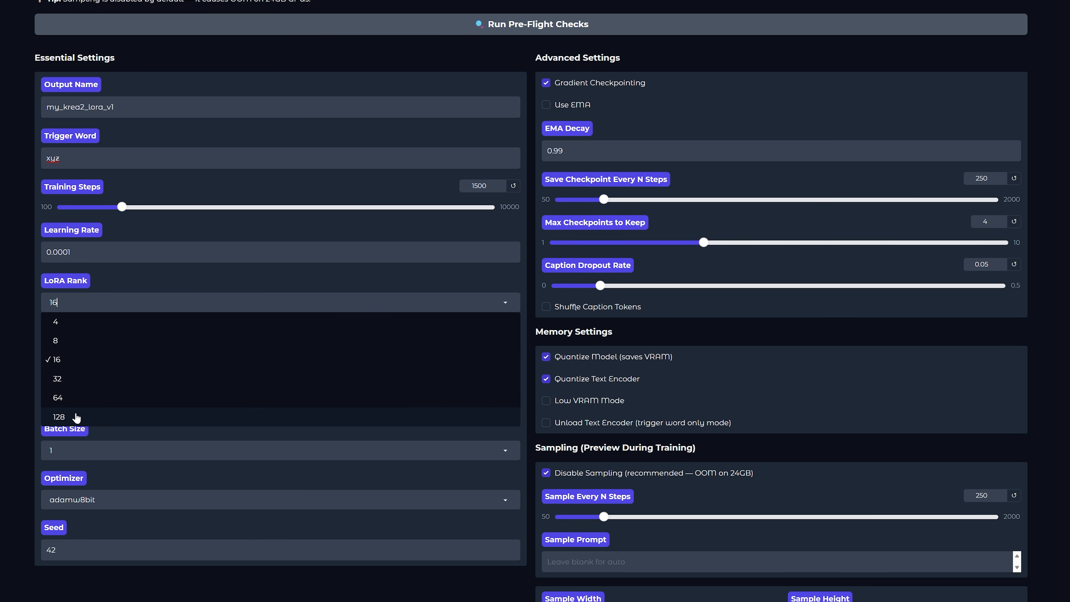
{"action": "left_click", "coordinate": [59, 380]}
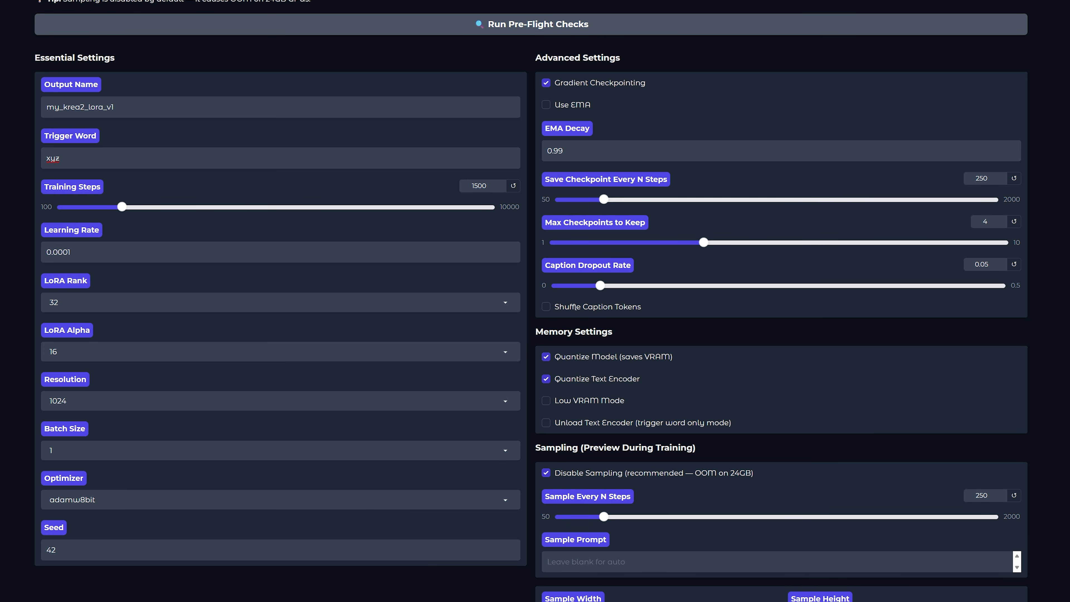
{"action": "left_click", "coordinate": [56, 304]}
{"action": "left_click", "coordinate": [59, 379]}
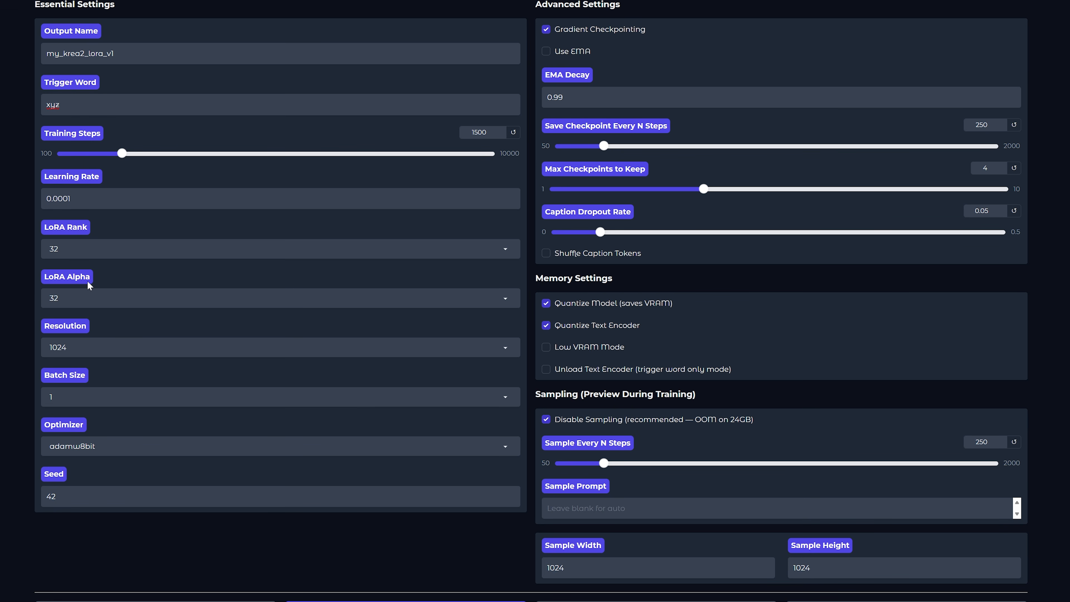
Try a training resolution of 768 and restore it to 1024
{"action": "scroll", "coordinate": [78, 282], "scroll_direction": "down", "scroll_amount": 3}
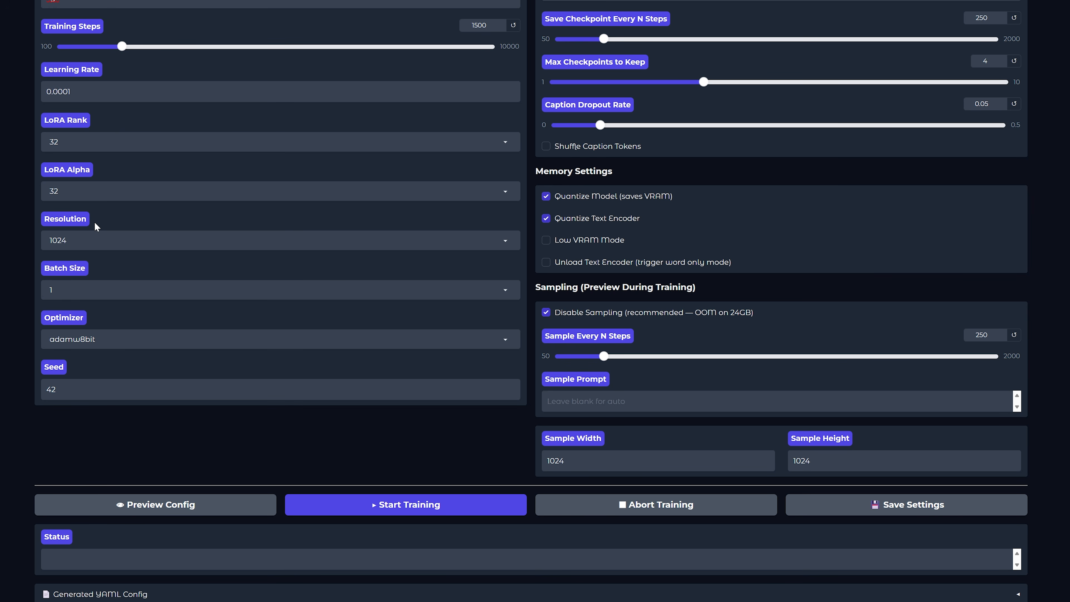
{"action": "left_click", "coordinate": [88, 240]}
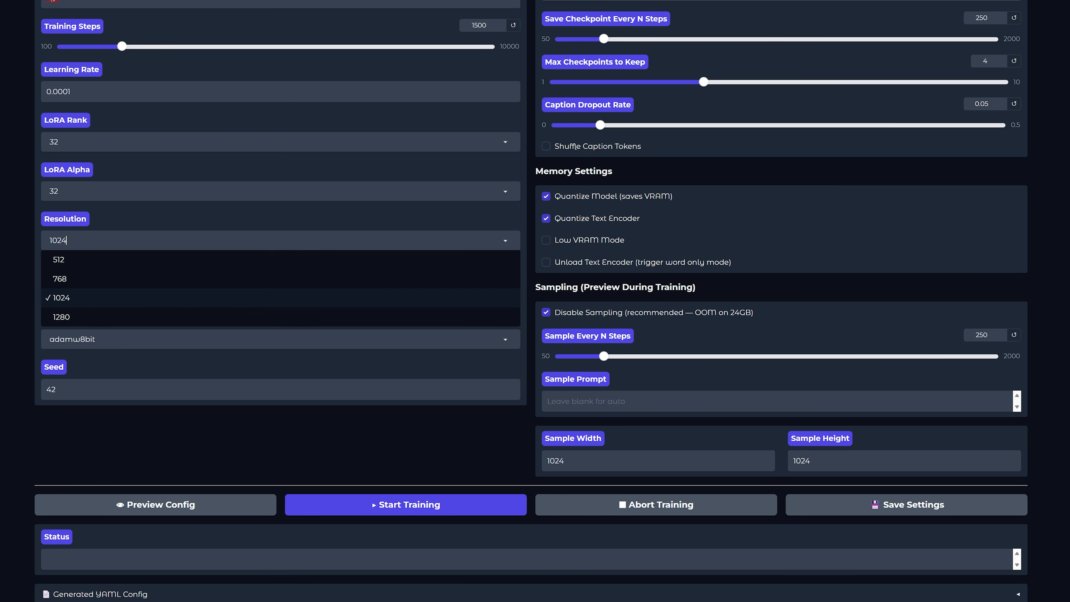
{"action": "left_click", "coordinate": [73, 280]}
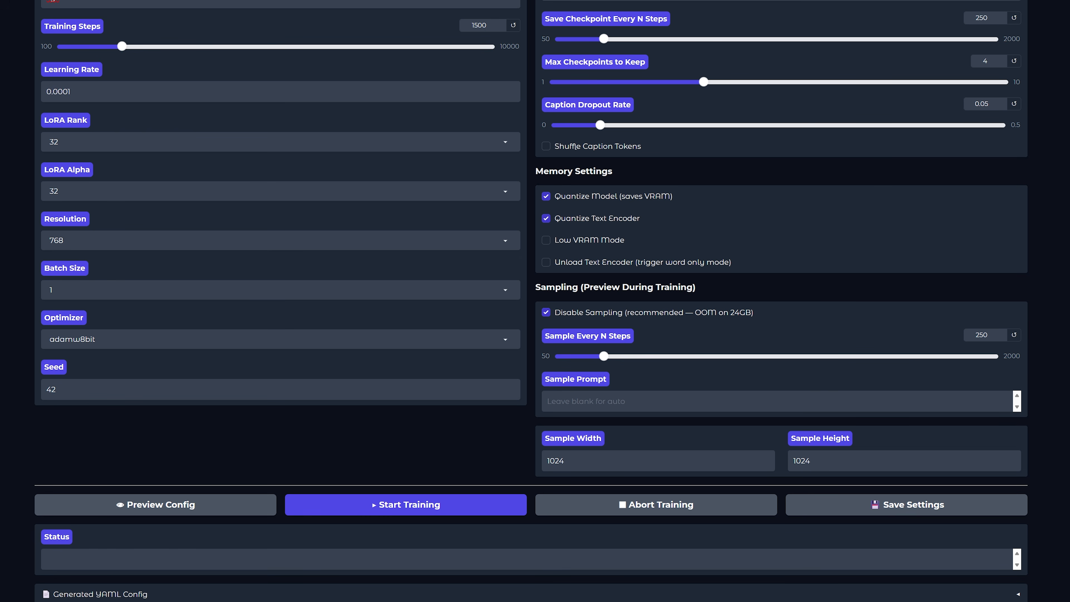
{"action": "left_click", "coordinate": [68, 240]}
{"action": "left_click", "coordinate": [69, 299]}
{"action": "left_click", "coordinate": [104, 246]}
{"action": "left_click", "coordinate": [49, 244]}
Set the trainer to save a checkpoint every 100 steps in the advanced settings
{"action": "scroll", "coordinate": [564, 144], "scroll_direction": "up", "scroll_amount": 5}
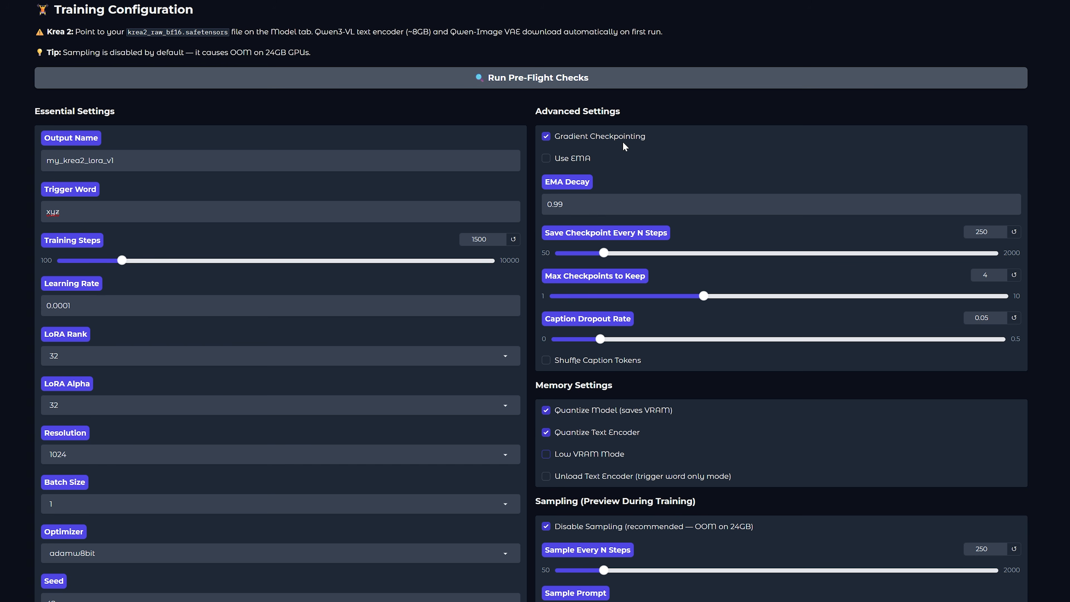
{"action": "scroll", "coordinate": [274, 89], "scroll_direction": "up", "scroll_amount": 1}
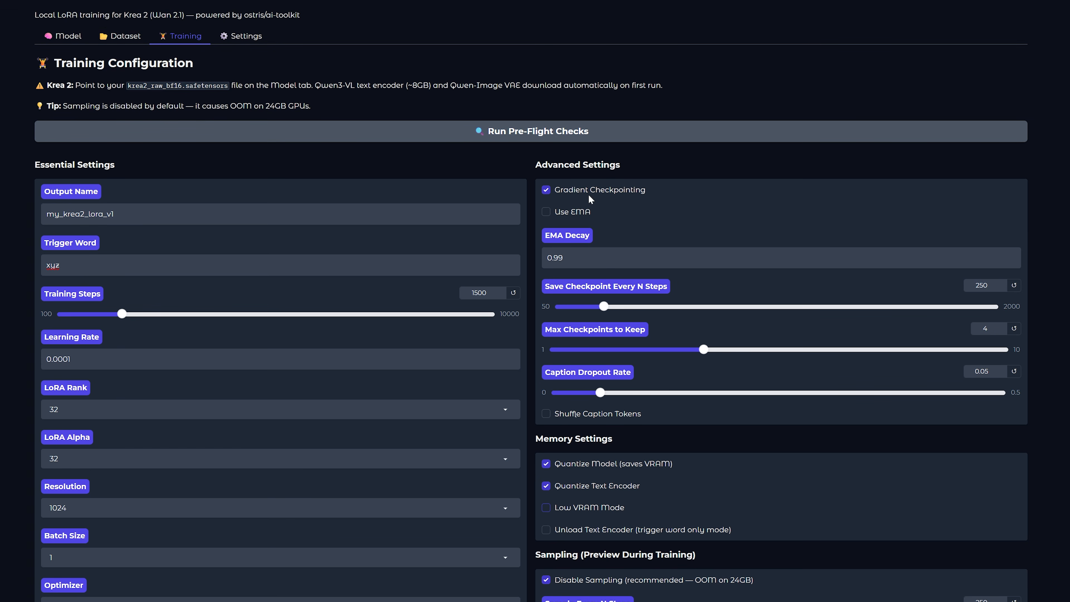
{"action": "scroll", "coordinate": [605, 202], "scroll_direction": "down", "scroll_amount": 1}
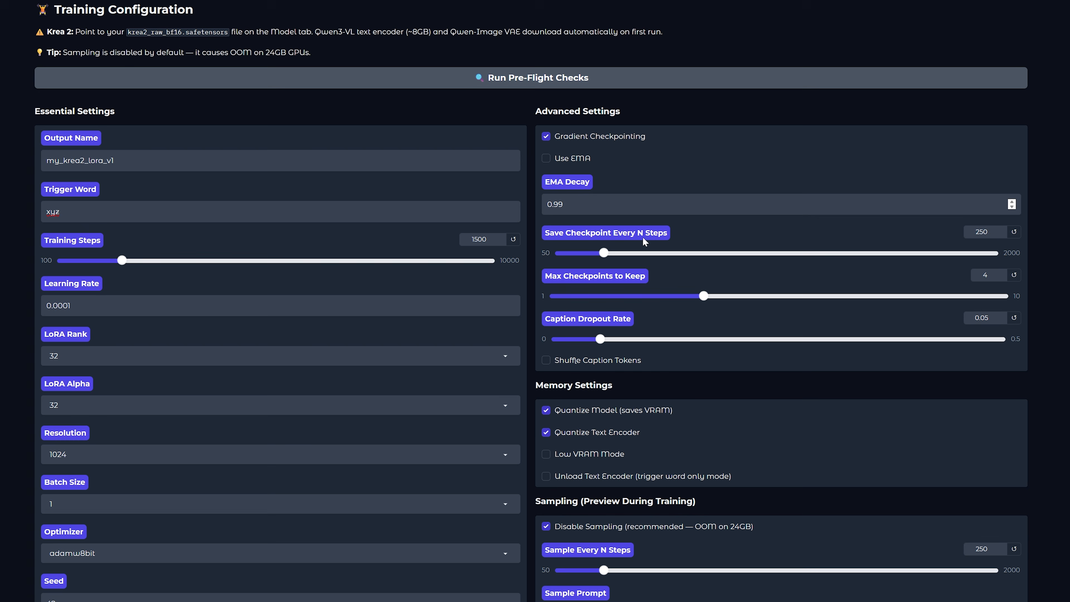
{"action": "left_click_drag", "start_coordinate": [602, 254], "coordinate": [586, 255]}
{"action": "left_click_drag", "start_coordinate": [582, 254], "coordinate": [569, 253]}
In the memory settings, disable Quantize Model and enable Low VRAM Mode and Unload Text Encoder
{"action": "scroll", "coordinate": [607, 232], "scroll_direction": "down", "scroll_amount": 4}
{"action": "scroll", "coordinate": [558, 273], "scroll_direction": "up", "scroll_amount": 1}
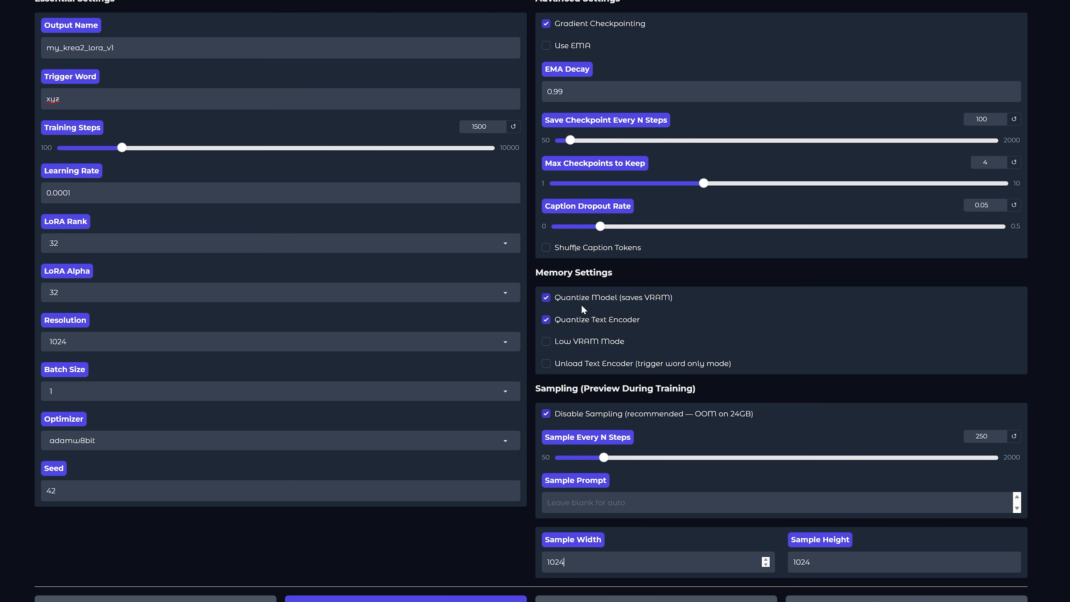
{"action": "left_click", "coordinate": [544, 300]}
{"action": "left_click", "coordinate": [546, 301]}
{"action": "left_click", "coordinate": [547, 299]}
{"action": "left_click", "coordinate": [562, 345]}
{"action": "left_click", "coordinate": [585, 364]}
{"action": "scroll", "coordinate": [615, 370], "scroll_direction": "down", "scroll_amount": 1}
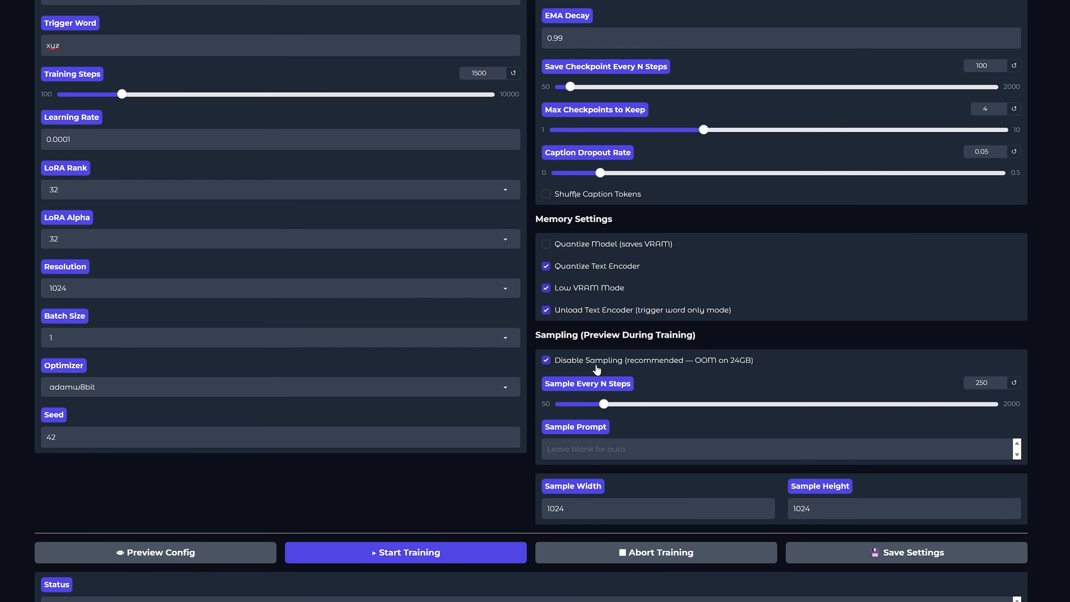
{"action": "scroll", "coordinate": [590, 366], "scroll_direction": "down", "scroll_amount": 1}
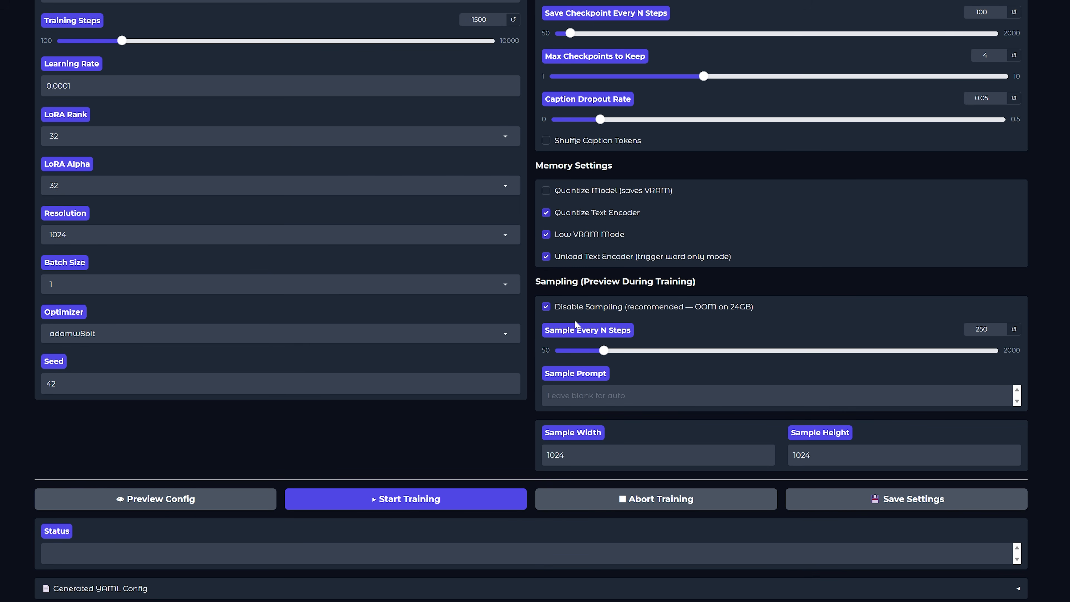
Run the pre-flight checks and unload the Florence-2 model to free VRAM
{"action": "scroll", "coordinate": [518, 174], "scroll_direction": "up", "scroll_amount": 10}
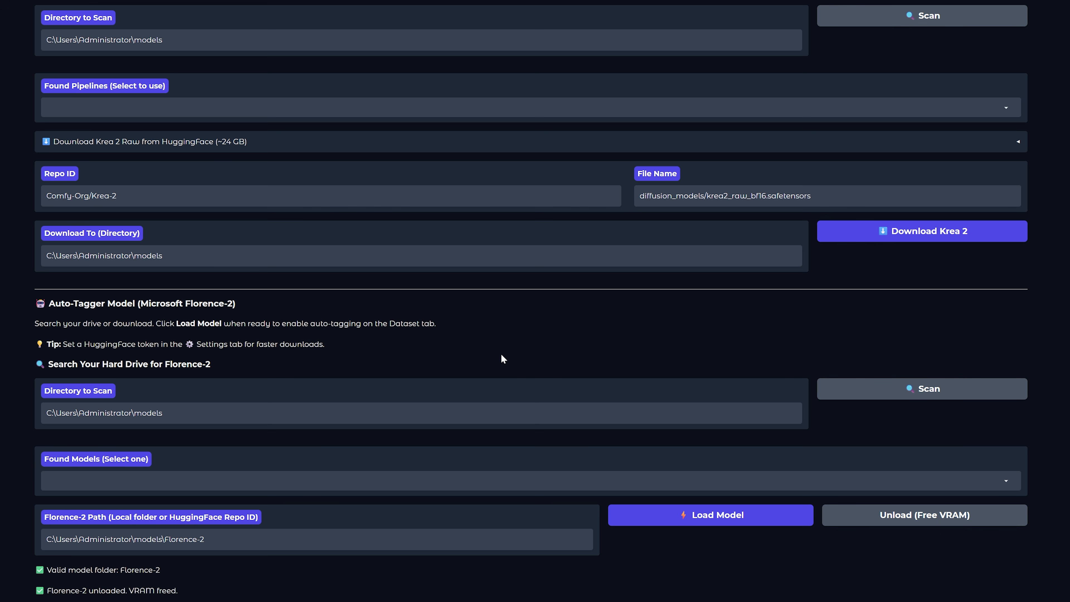
{"action": "scroll", "coordinate": [493, 344], "scroll_direction": "up", "scroll_amount": 5}
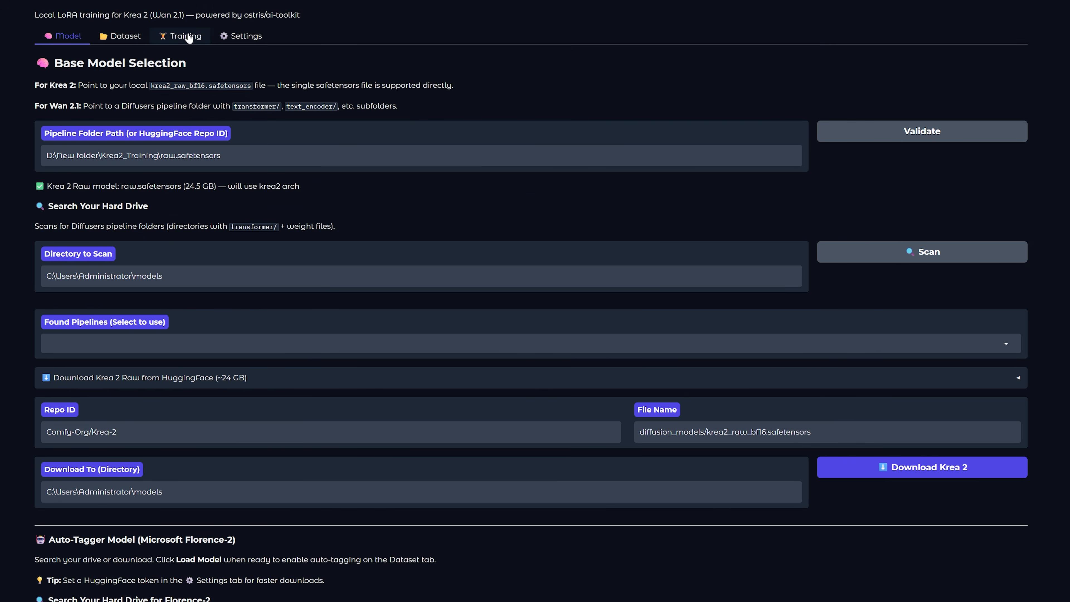
{"action": "scroll", "coordinate": [486, 330], "scroll_direction": "down", "scroll_amount": 3}
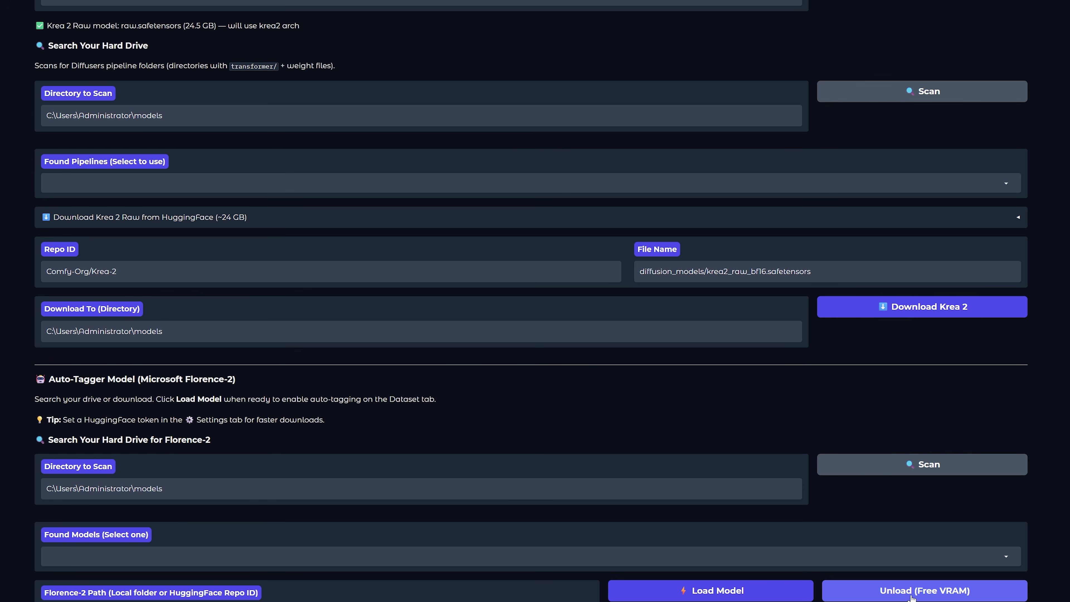
{"action": "scroll", "coordinate": [473, 342], "scroll_direction": "up", "scroll_amount": 3}
Rerun the pre-flight checks from the training configuration and read their results
{"action": "left_click", "coordinate": [189, 41]}
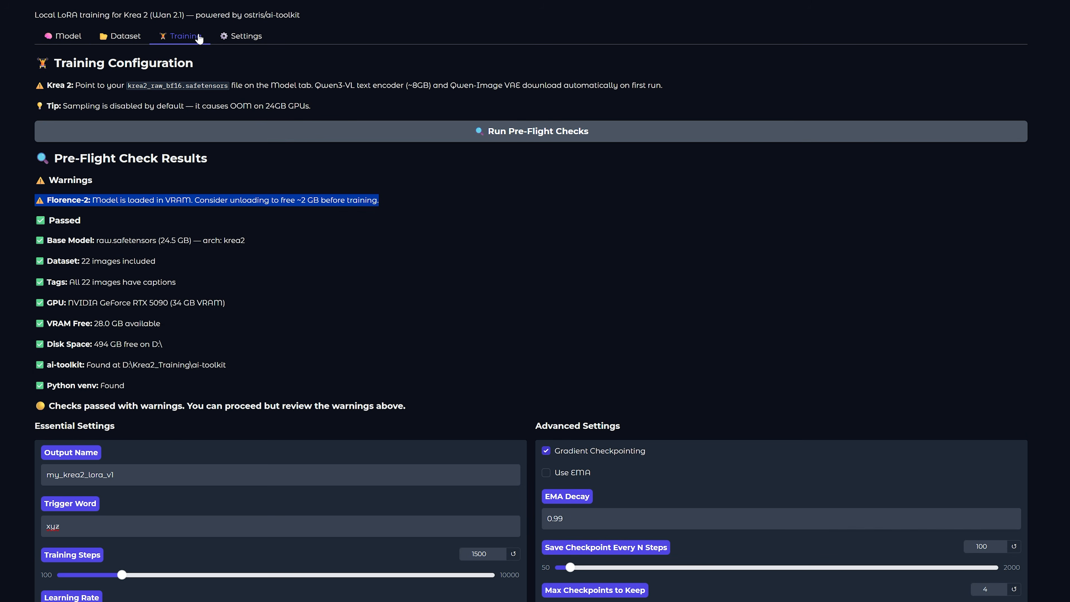
{"action": "left_click", "coordinate": [523, 139]}
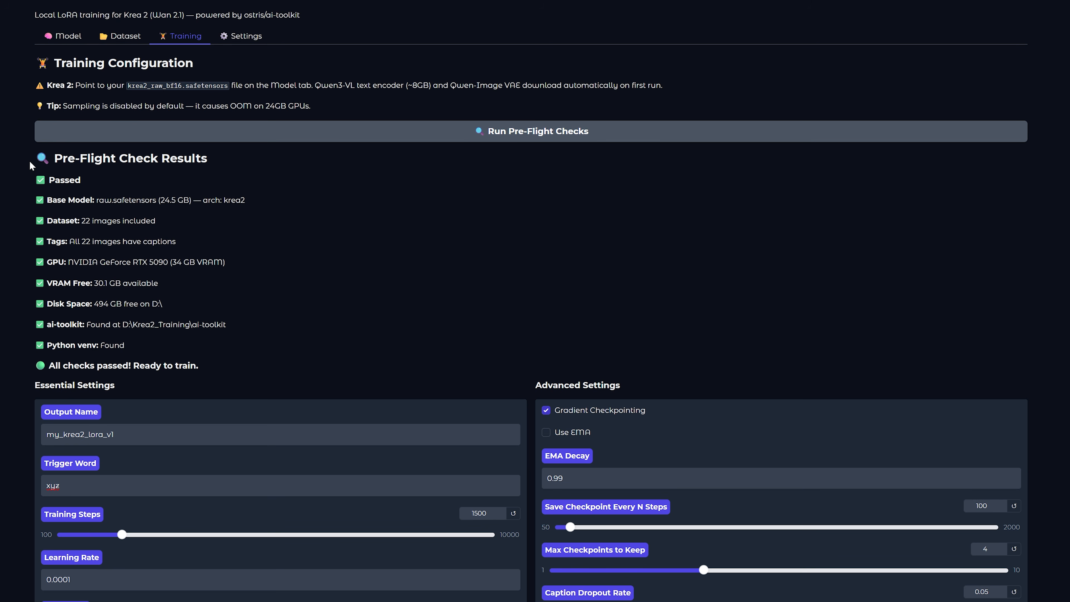
{"action": "left_click_drag", "start_coordinate": [34, 168], "coordinate": [342, 306]}
Check the Generated YAML Config section and the training monitor below the training settings
{"action": "scroll", "coordinate": [342, 306], "scroll_direction": "down", "scroll_amount": 10}
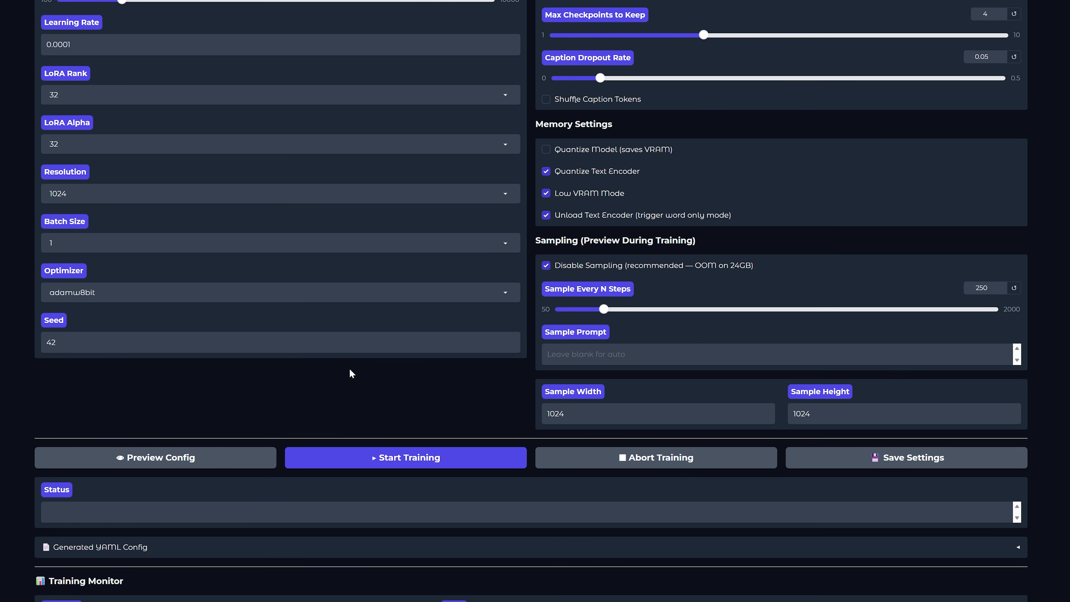
{"action": "scroll", "coordinate": [187, 325], "scroll_direction": "down", "scroll_amount": 7}
{"action": "left_click", "coordinate": [125, 176]}
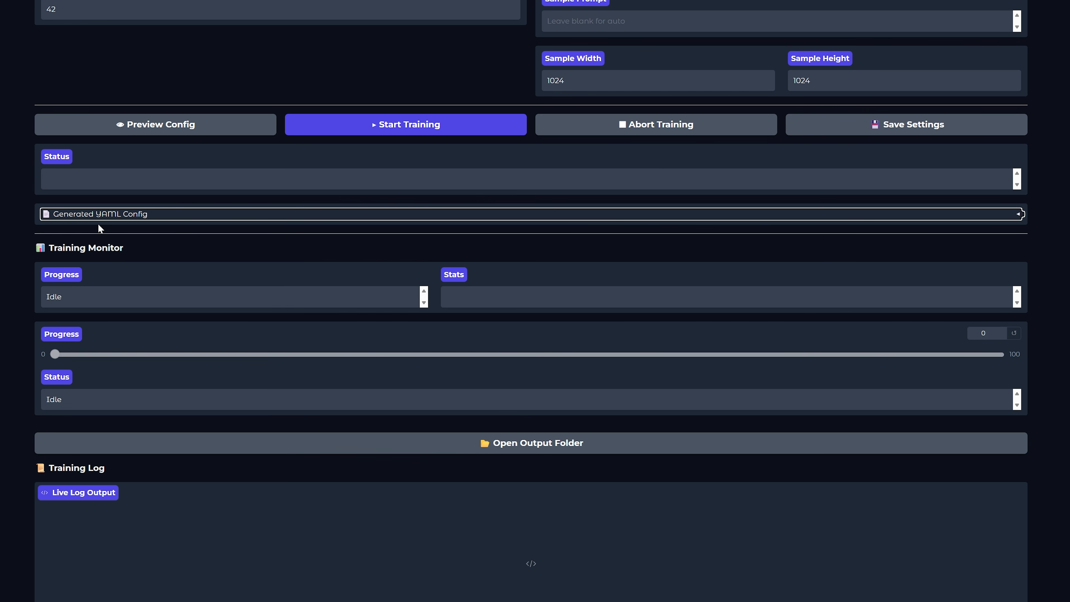
{"action": "left_click", "coordinate": [109, 217]}
{"action": "scroll", "coordinate": [108, 213], "scroll_direction": "down", "scroll_amount": 1}
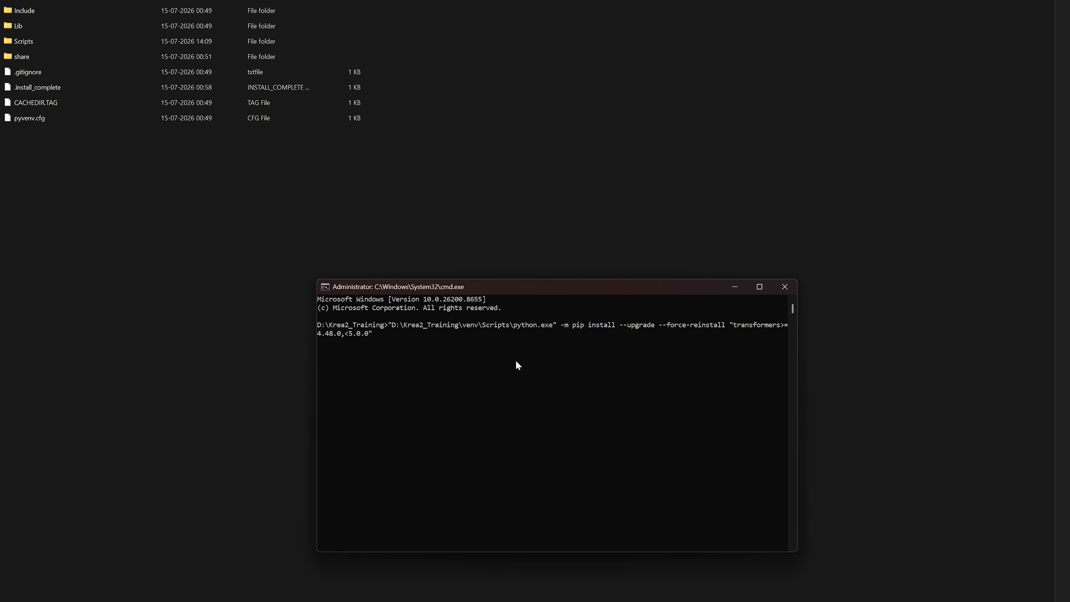
In the command prompt, use D:\Krea2_Training\venv\Scripts\python.exe to run pip install --upgrade --force-reinstall "transformers>=4.48.0,<5.0.0"
{"action": "left_click_drag", "start_coordinate": [798, 394], "coordinate": [907, 390]}
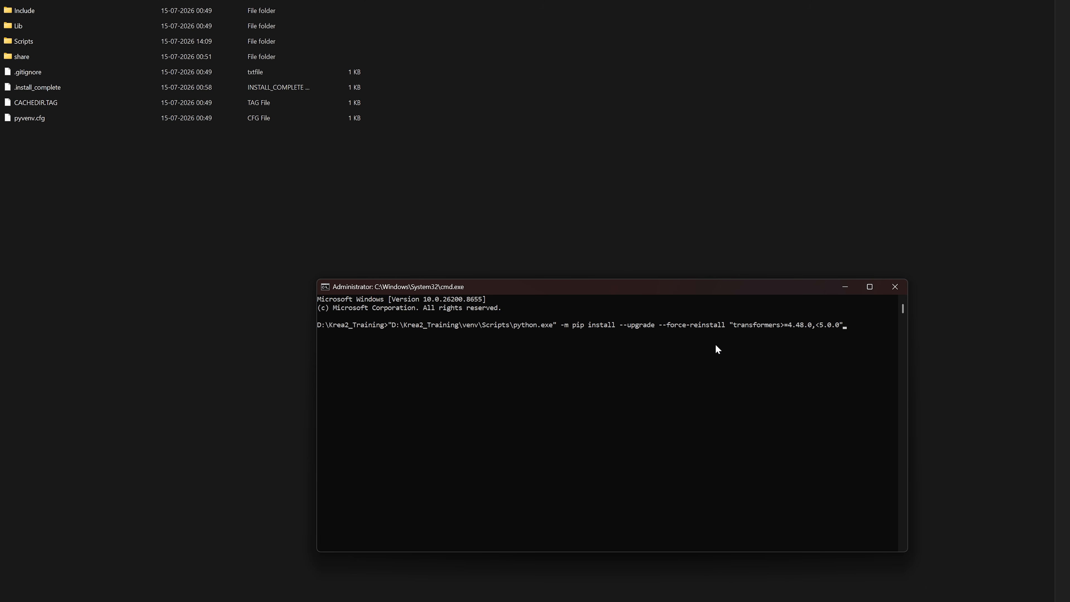
{"action": "key", "text": "Return"}
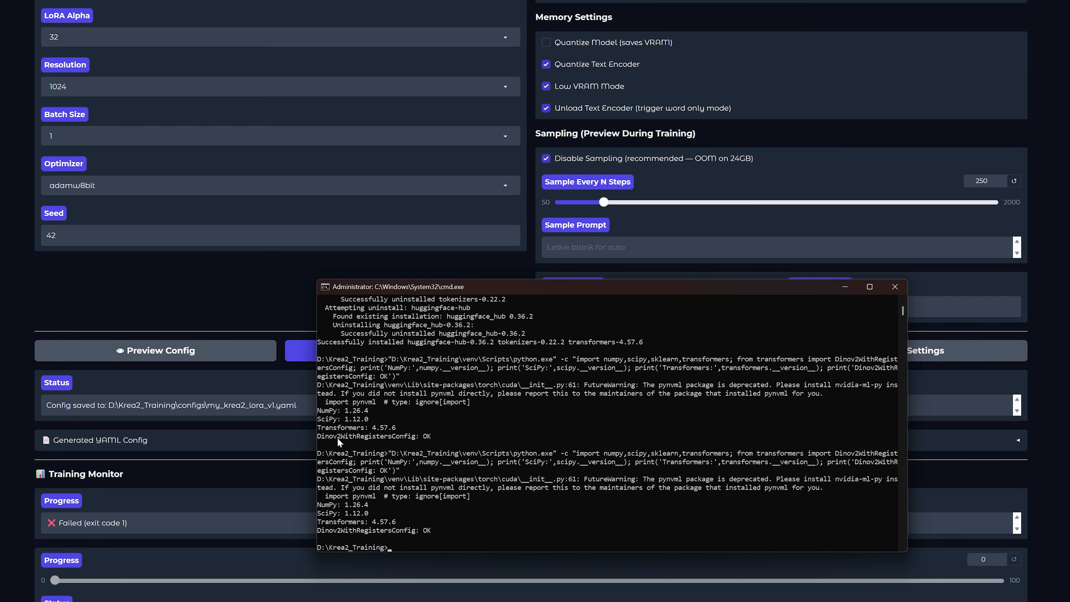
Relaunch the Krea 2 LoRA Trainer from its launch batch file and reload the trainer's web page
{"action": "left_click_drag", "start_coordinate": [443, 435], "coordinate": [321, 438]}
{"action": "scroll", "coordinate": [405, 474], "scroll_direction": "down", "scroll_amount": 1}
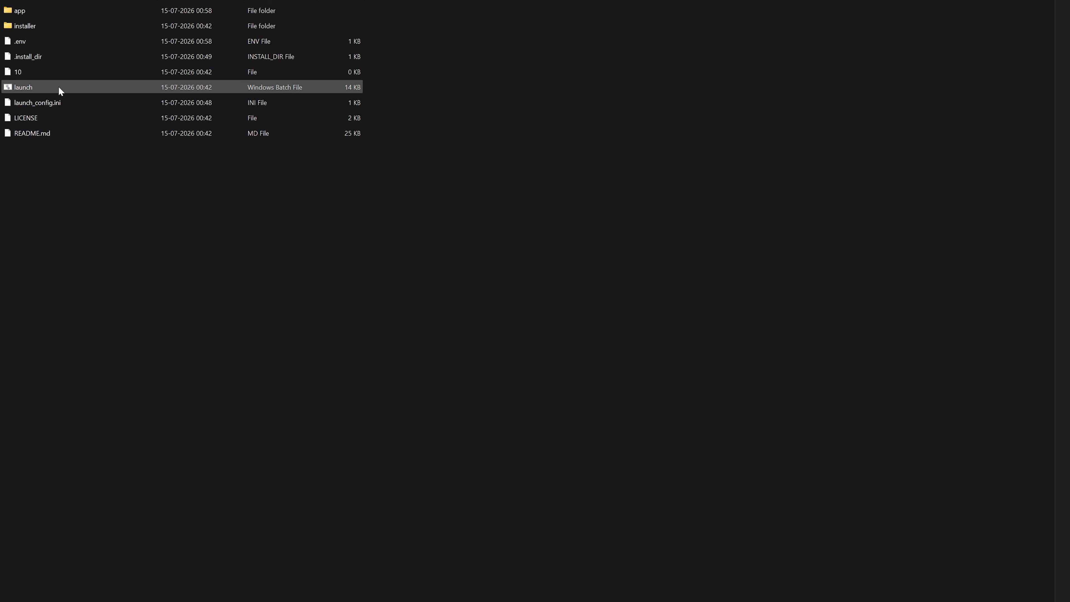
{"action": "double_click", "coordinate": [59, 86]}
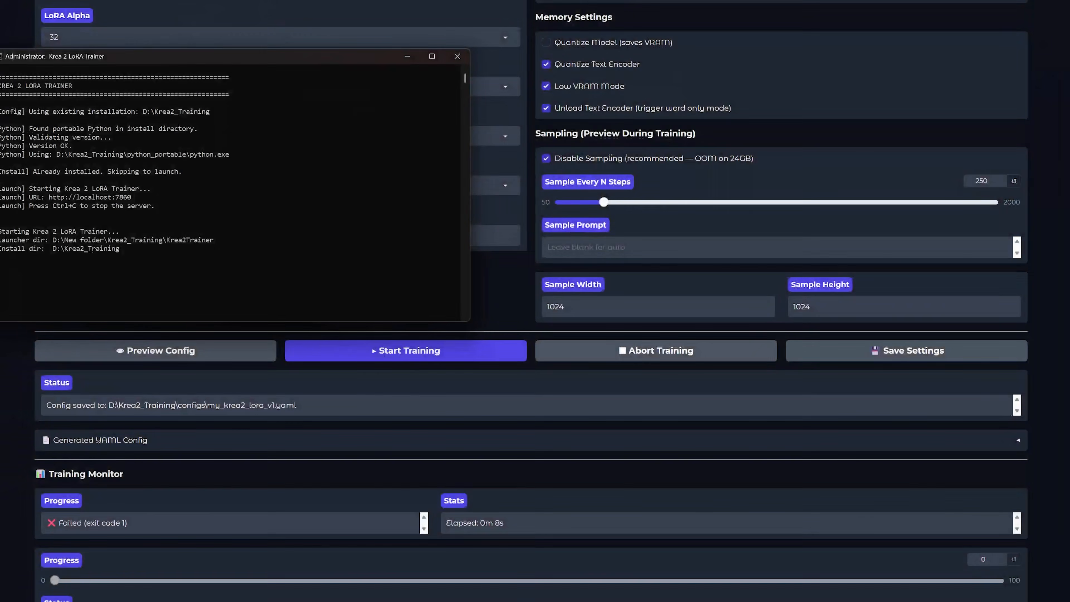
{"action": "left_click_drag", "start_coordinate": [291, 51], "coordinate": [778, 163]}
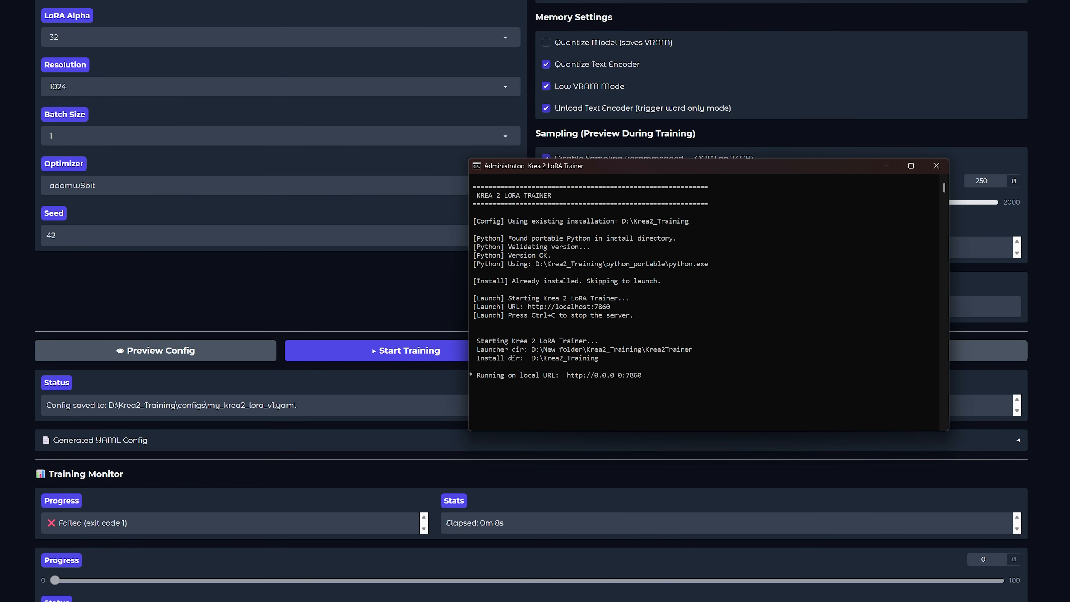
{"action": "left_click", "coordinate": [134, 333]}
{"action": "scroll", "coordinate": [134, 342], "scroll_direction": "up", "scroll_amount": 15}
{"action": "key", "text": "F5"}
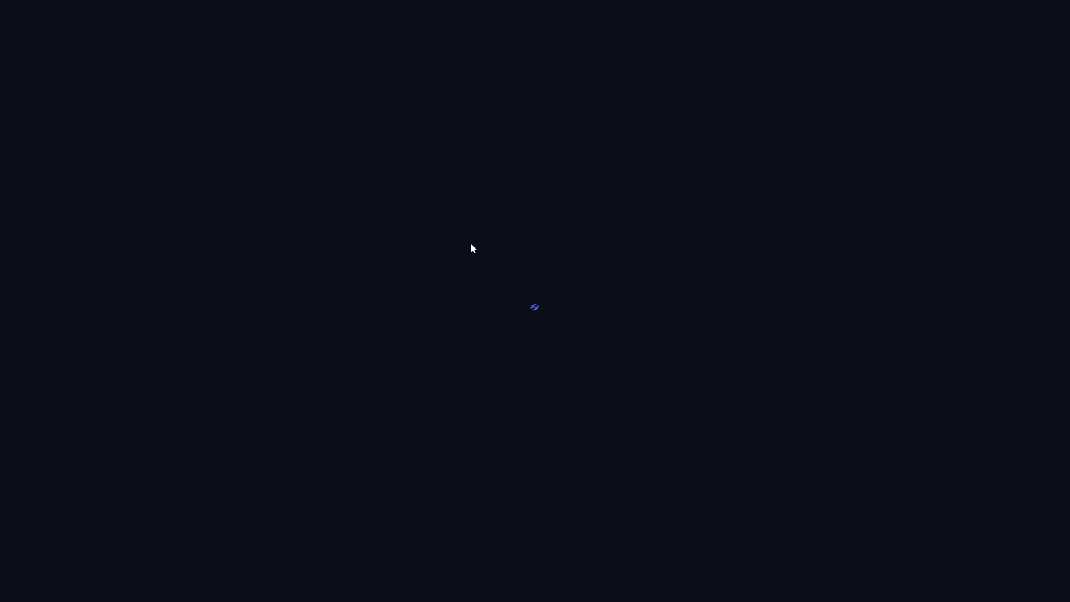
Look through the Dataset, Training and Settings sections of the reloaded trainer, ending at the visual folder selection for the dataset
{"action": "left_click", "coordinate": [122, 36]}
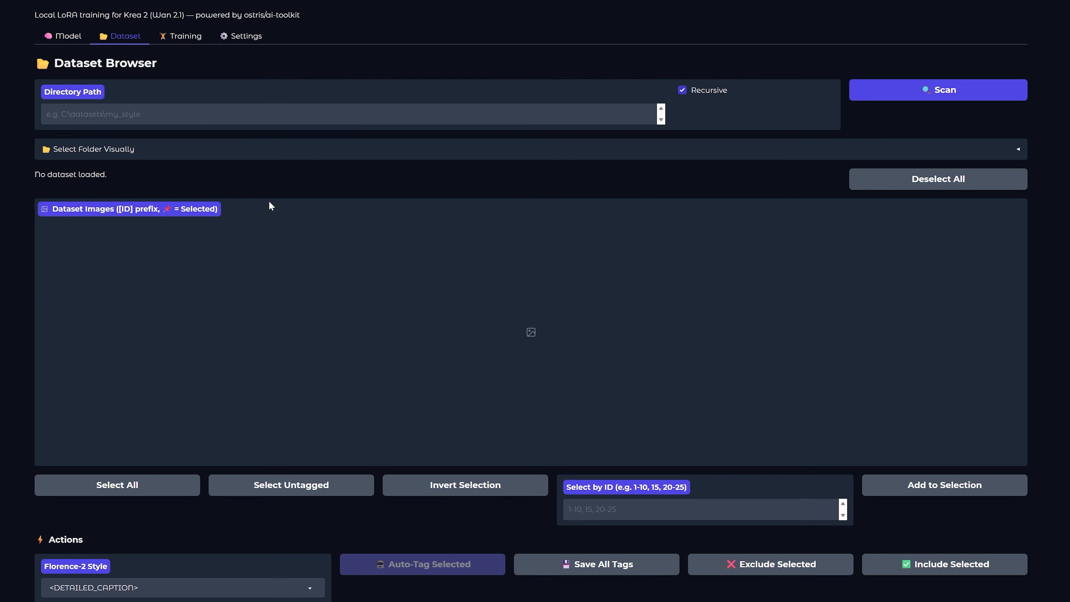
{"action": "left_click", "coordinate": [174, 37]}
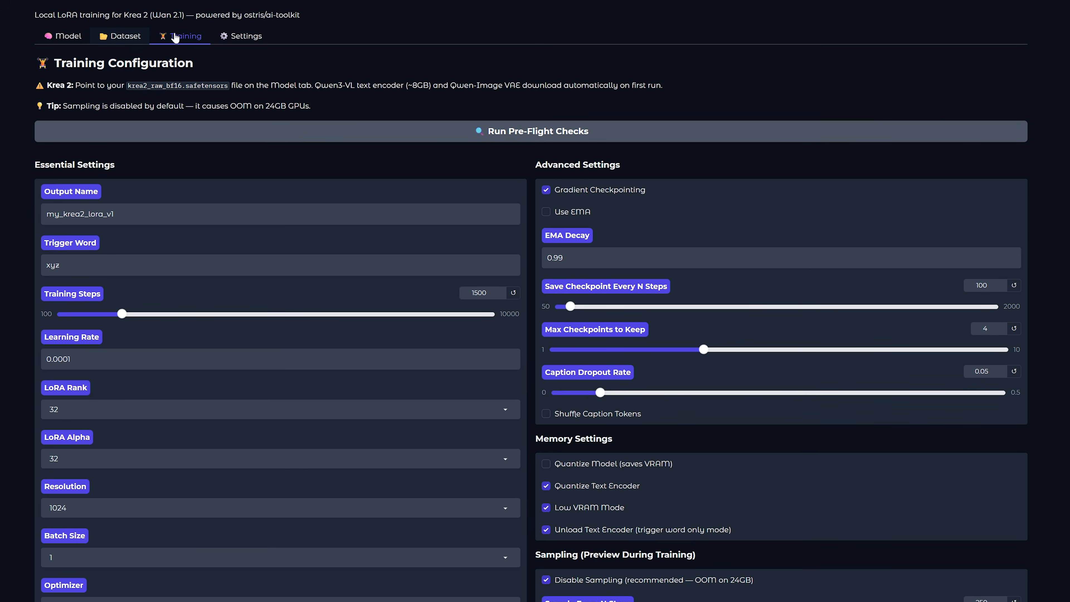
{"action": "left_click", "coordinate": [230, 37]}
{"action": "left_click", "coordinate": [121, 37]}
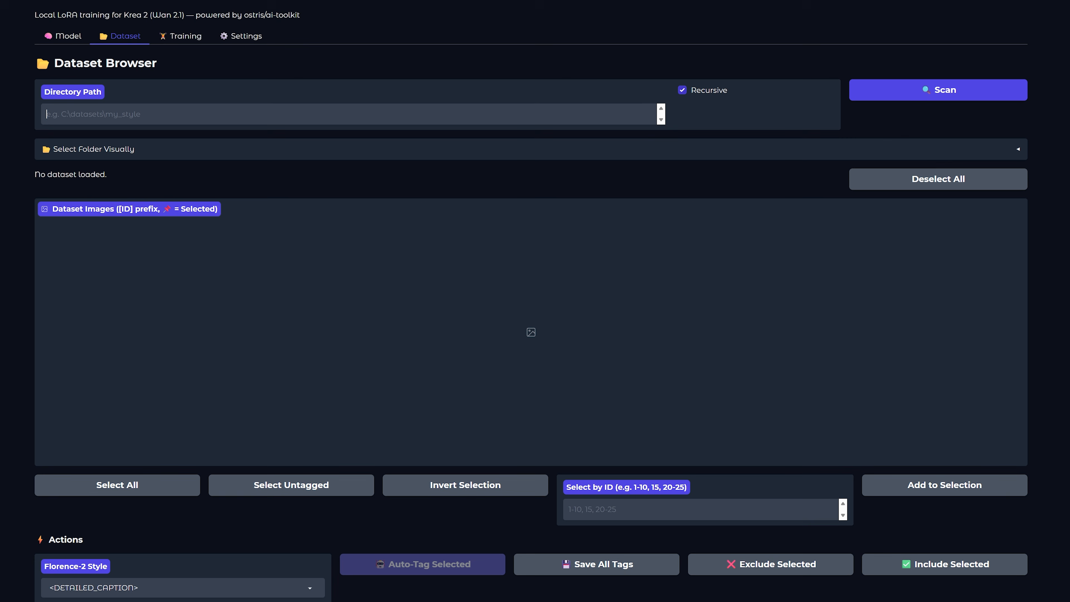
{"action": "left_click", "coordinate": [131, 154]}
{"action": "left_click", "coordinate": [130, 154]}
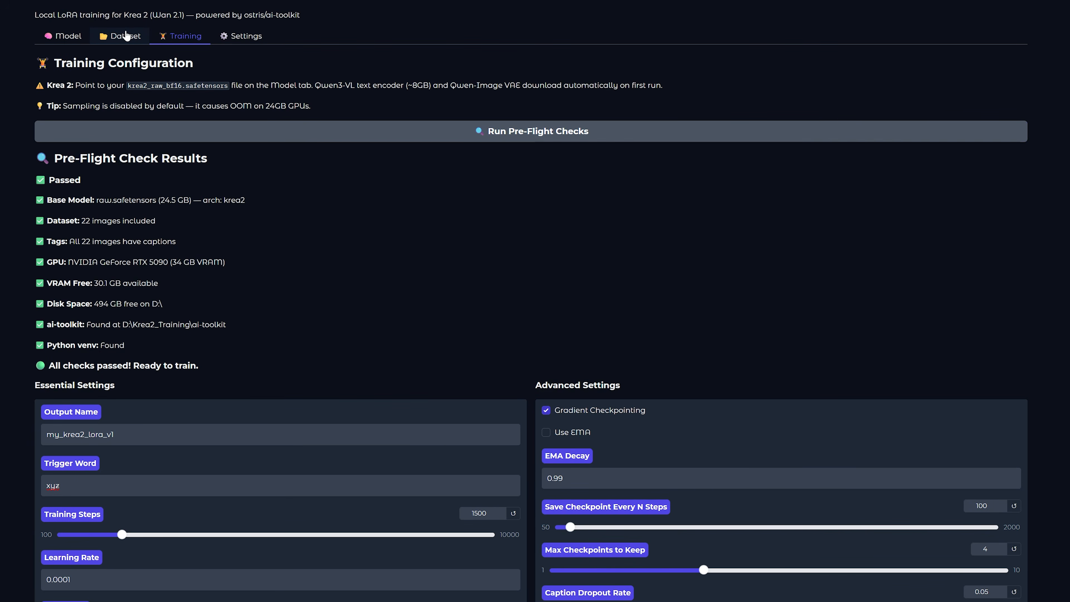
Copy the directory path D:\Krea2_Training\dataset from the earlier trainer page into the reloaded Dataset Browser and scan it
{"action": "left_click", "coordinate": [122, 36]}
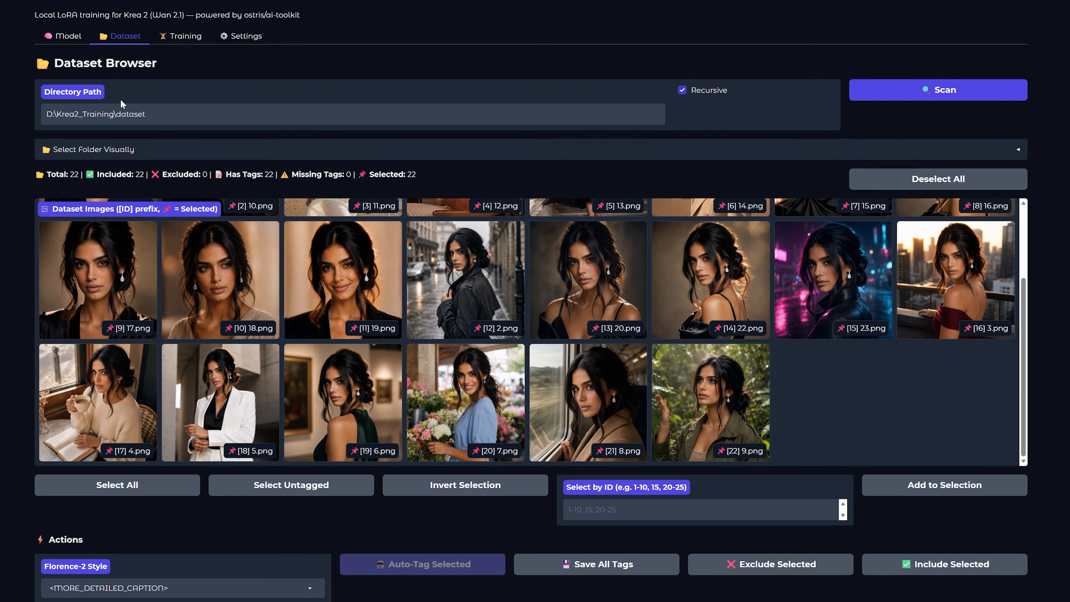
{"action": "right_click", "coordinate": [65, 114]}
{"action": "left_click", "coordinate": [127, 174]}
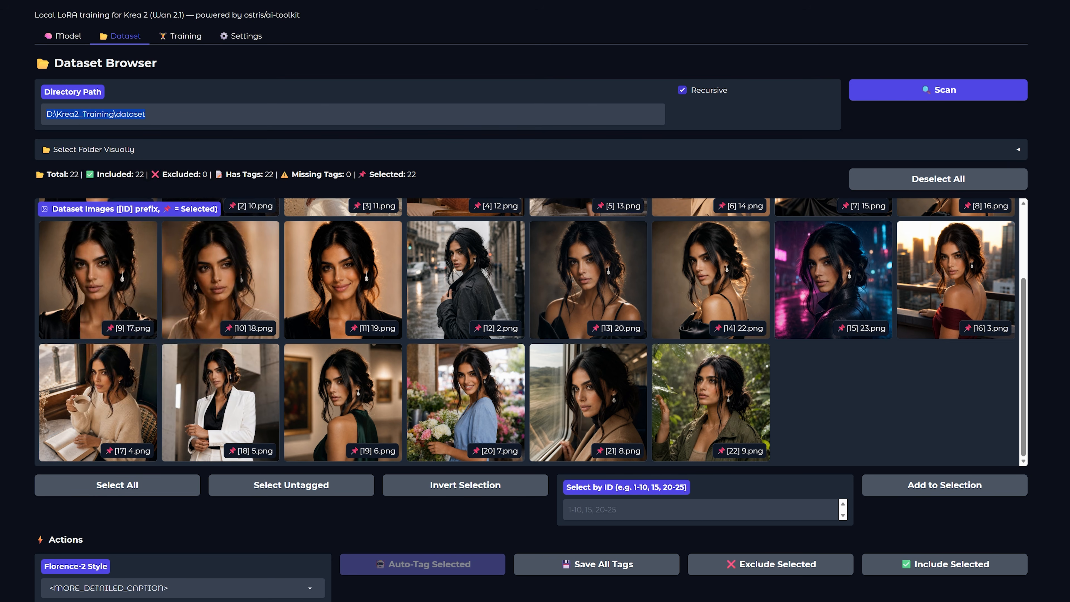
{"action": "right_click", "coordinate": [192, 120]}
{"action": "left_click", "coordinate": [253, 216]}
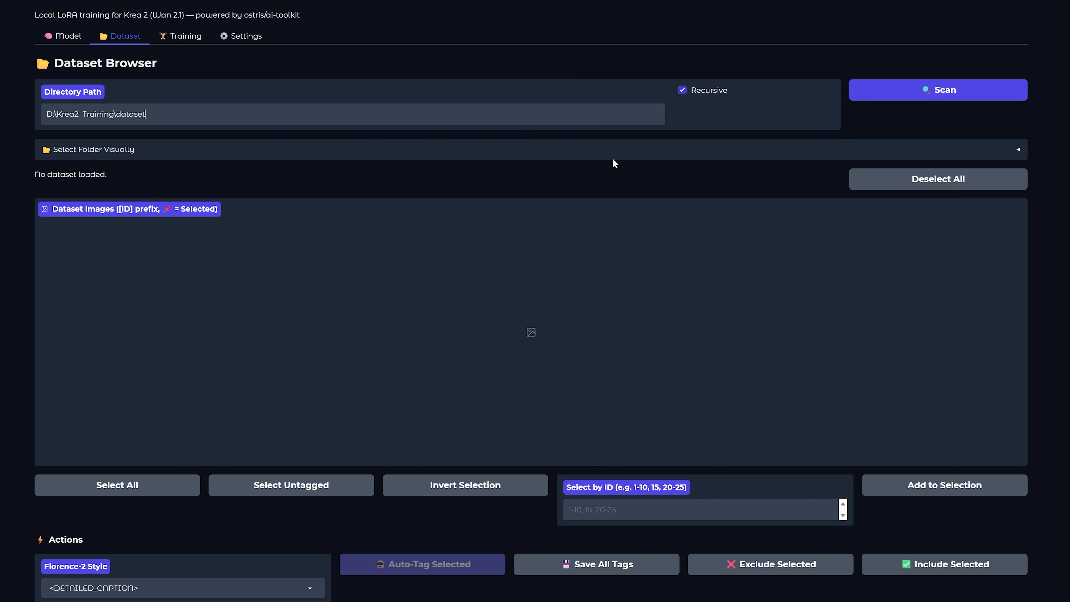
{"action": "left_click", "coordinate": [892, 99]}
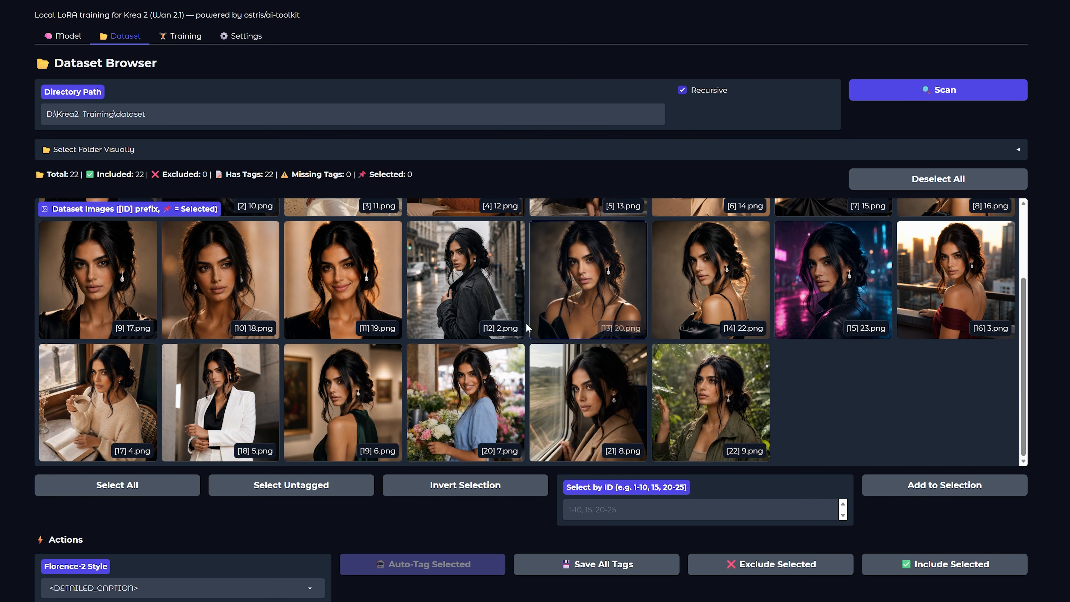
{"action": "scroll", "coordinate": [205, 493], "scroll_direction": "down", "scroll_amount": 5}
{"action": "left_click", "coordinate": [176, 380]}
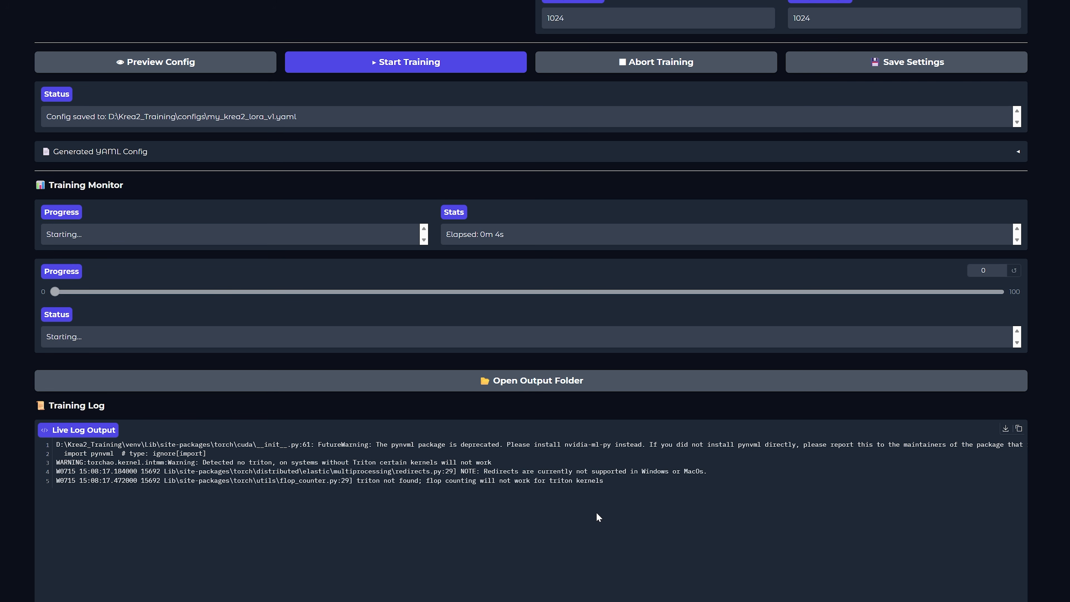
Read the training monitor and the live log output, including the training step progress and the saved checkpoint lines
{"action": "scroll", "coordinate": [401, 485], "scroll_direction": "down", "scroll_amount": 18}
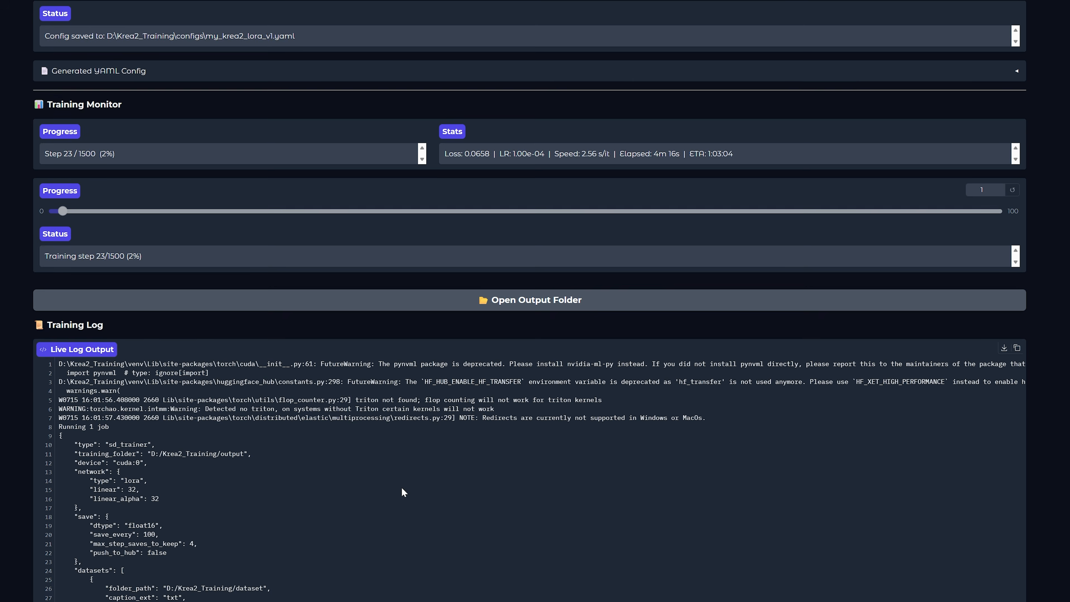
{"action": "scroll", "coordinate": [403, 486], "scroll_direction": "down", "scroll_amount": 14}
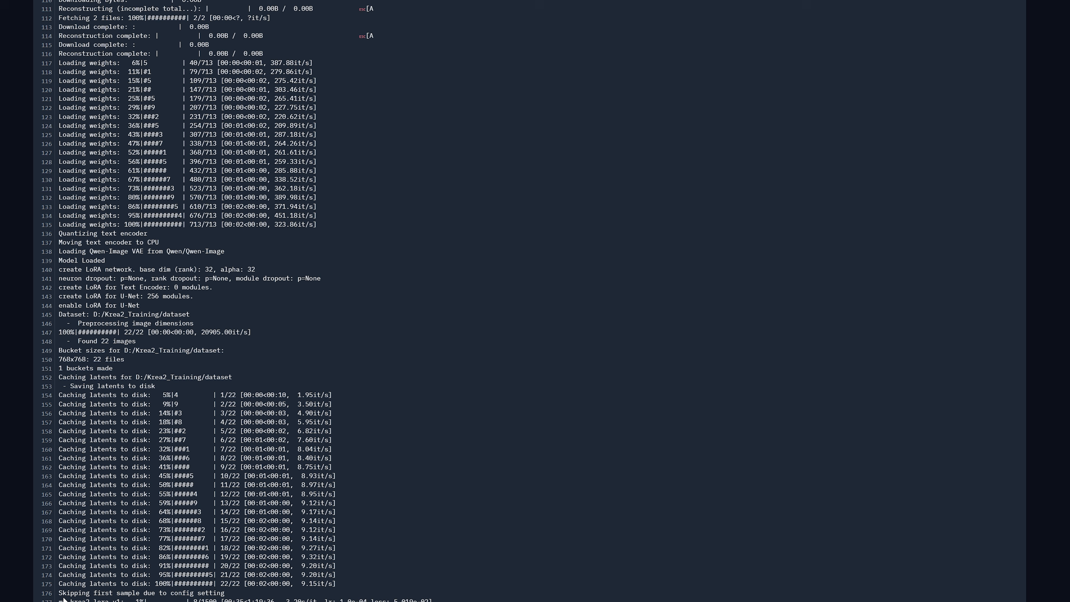
{"action": "left_click_drag", "start_coordinate": [61, 593], "coordinate": [189, 601]}
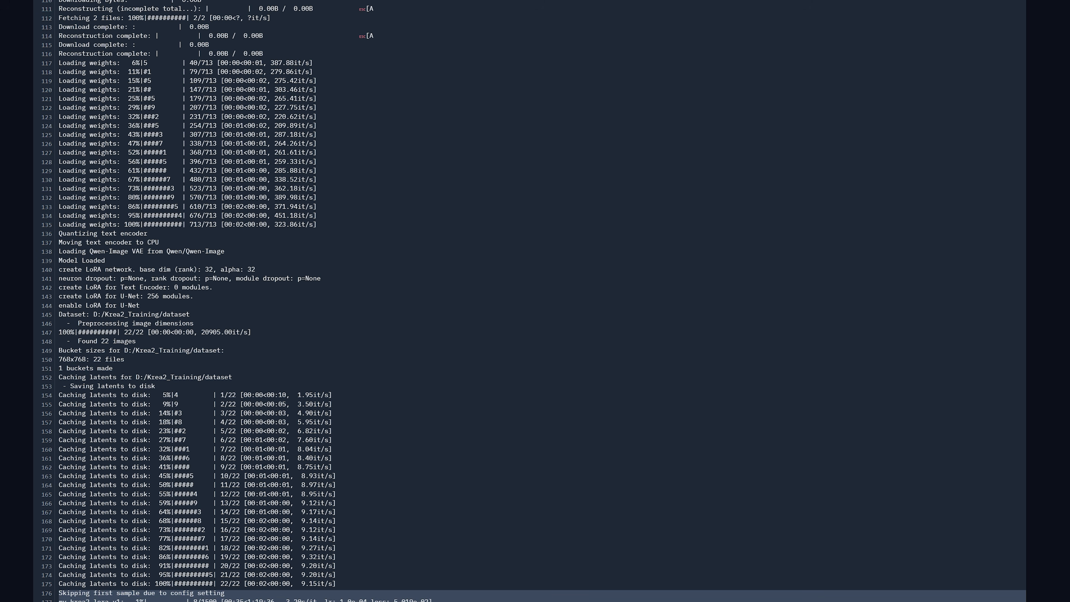
{"action": "left_click", "coordinate": [219, 600]}
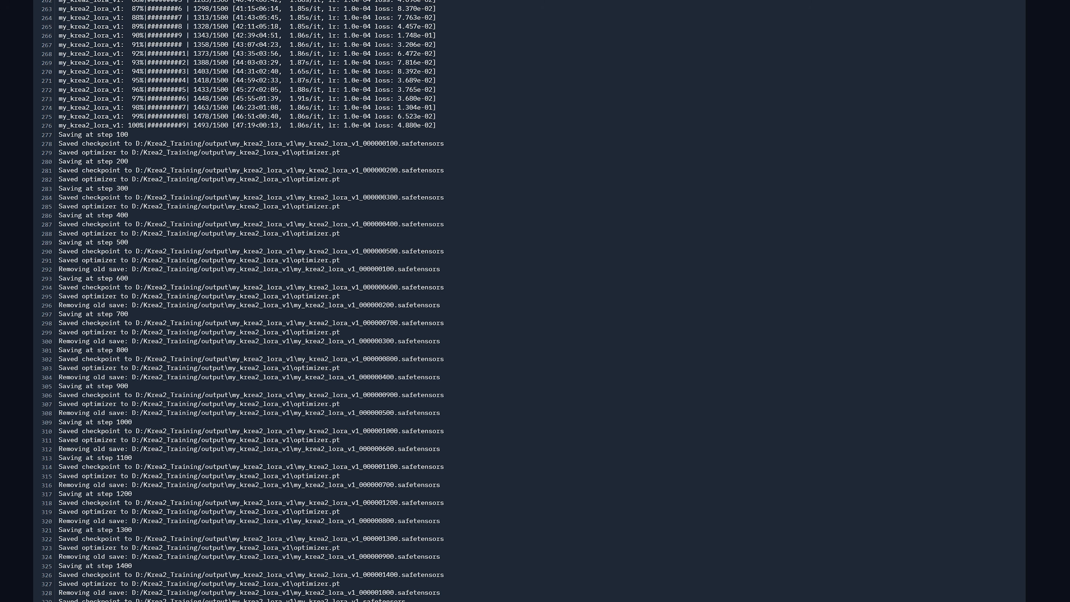
{"action": "left_click_drag", "start_coordinate": [58, 601], "coordinate": [313, 601]}
{"action": "left_click", "coordinate": [313, 601]}
{"action": "left_click_drag", "start_coordinate": [406, 601], "coordinate": [313, 601]}
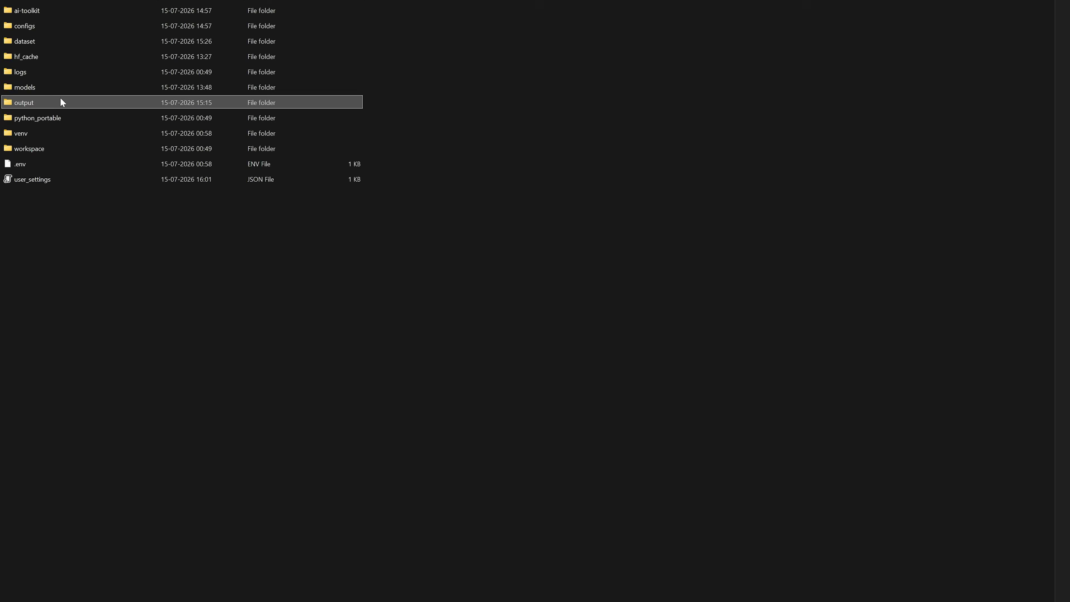
Open the my_krea2_lora_v1 folder inside the output folder and select my_krea2_lora_v1.safetensors
{"action": "double_click", "coordinate": [61, 100]}
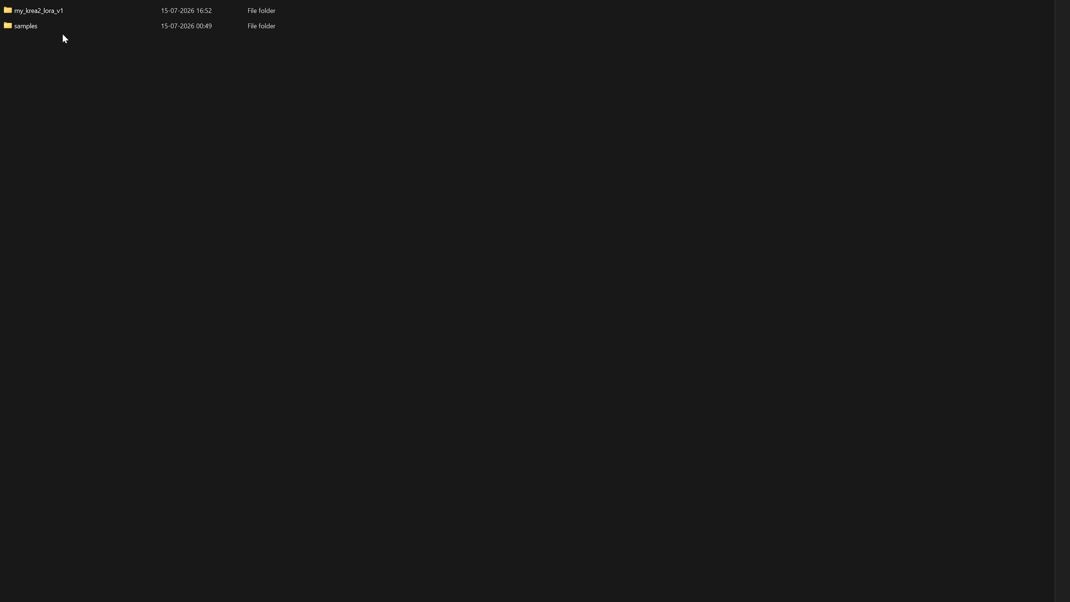
{"action": "left_click", "coordinate": [68, 17]}
{"action": "double_click", "coordinate": [66, 14]}
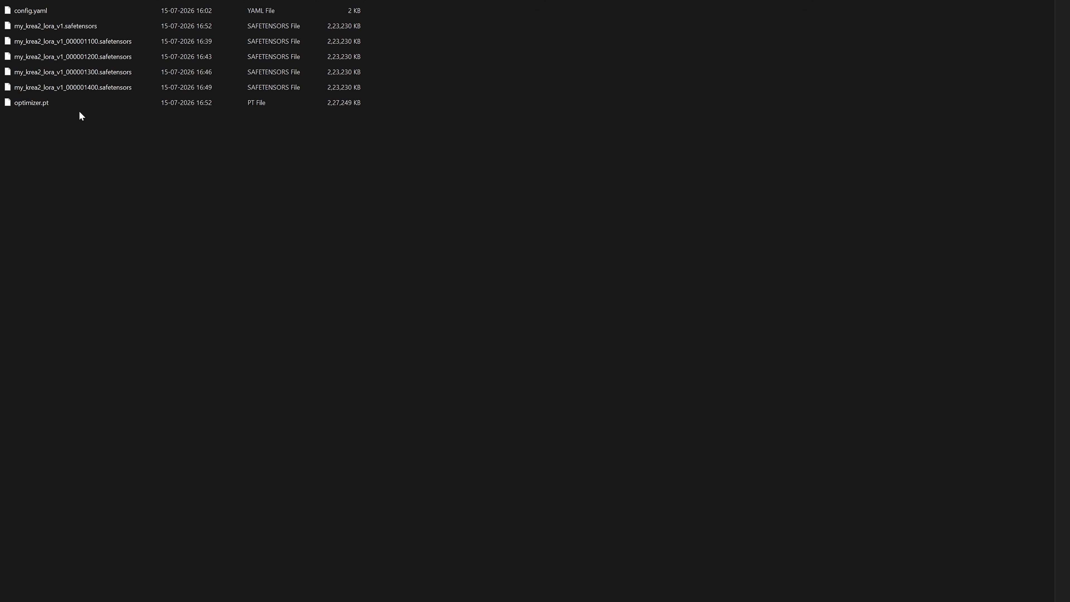
{"action": "left_click", "coordinate": [76, 30]}
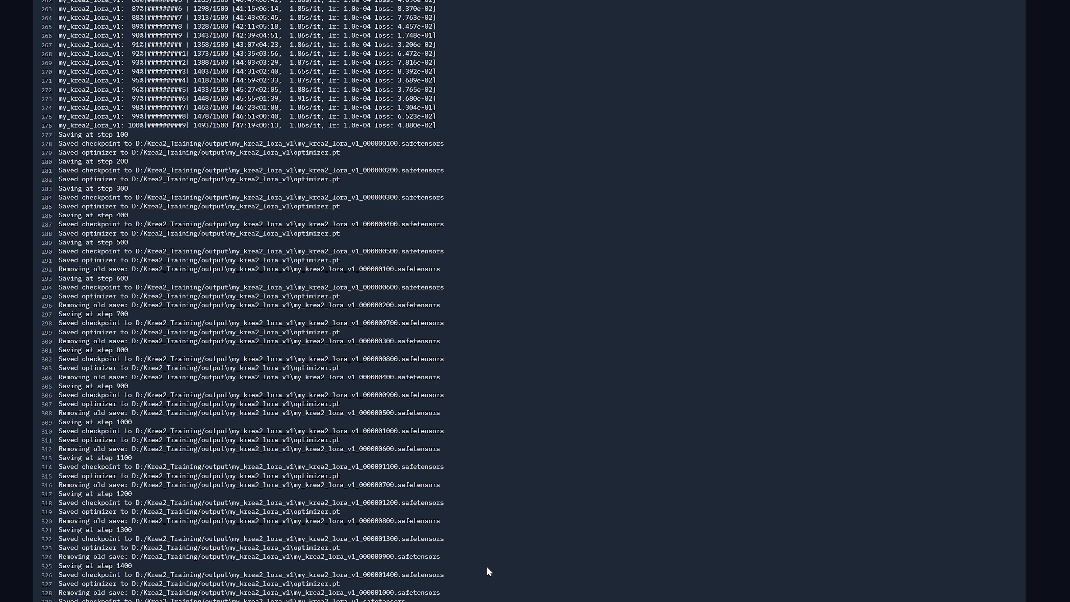
{"action": "scroll", "coordinate": [417, 341], "scroll_direction": "up", "scroll_amount": 20}
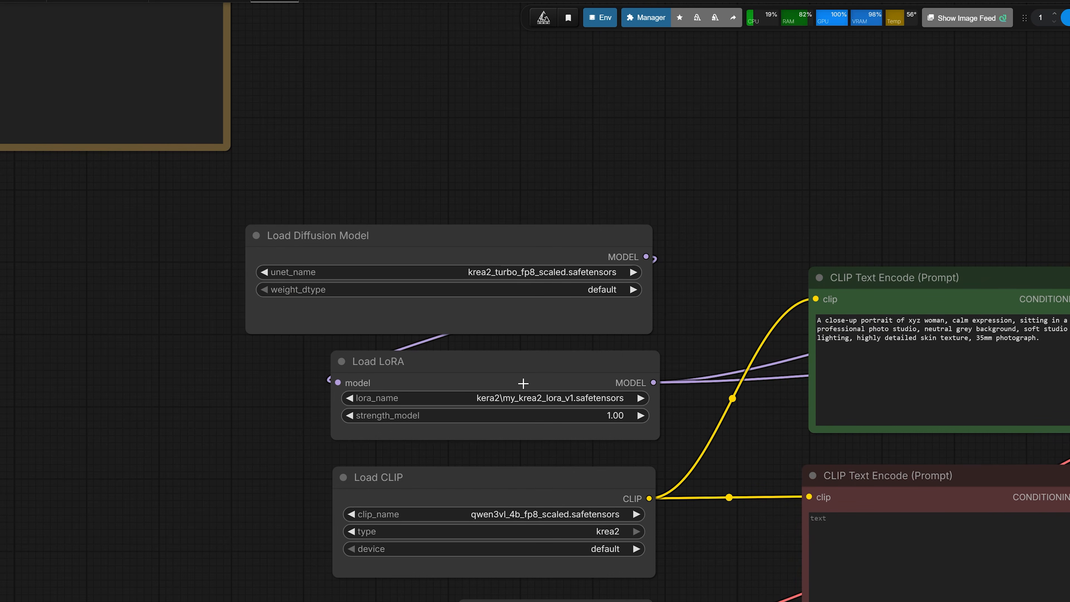
In the ComfyUI workflow, examine the Load LoRA node and the positive prompt containing the trigger word xyz
{"action": "left_click", "coordinate": [524, 383]}
{"action": "scroll", "coordinate": [477, 380], "scroll_direction": "up", "scroll_amount": 5}
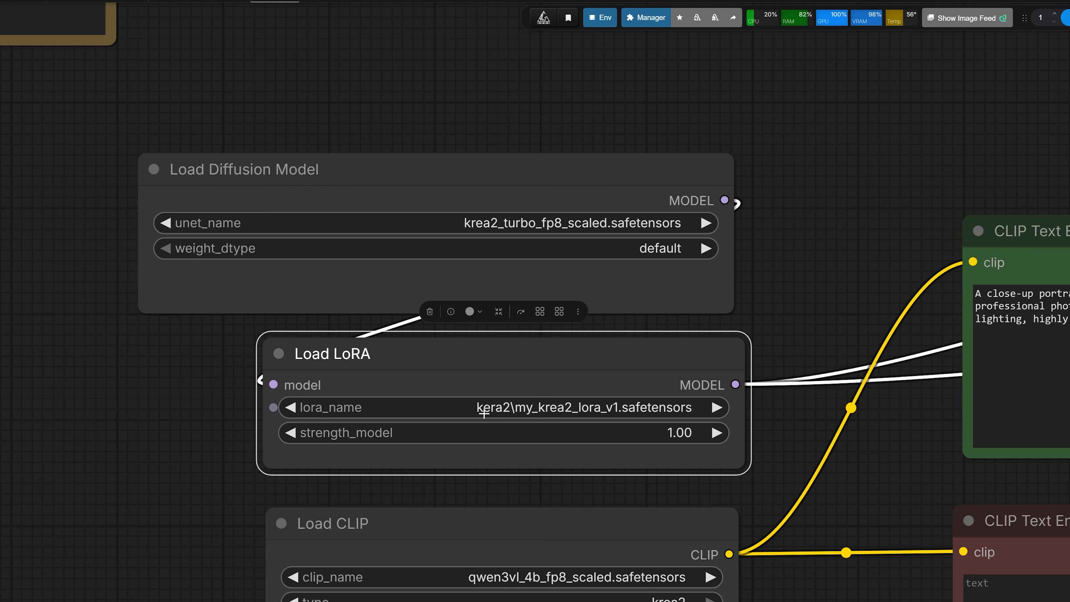
{"action": "left_click_drag", "start_coordinate": [883, 358], "coordinate": [257, 397]}
{"action": "scroll", "coordinate": [522, 329], "scroll_direction": "up", "scroll_amount": 2}
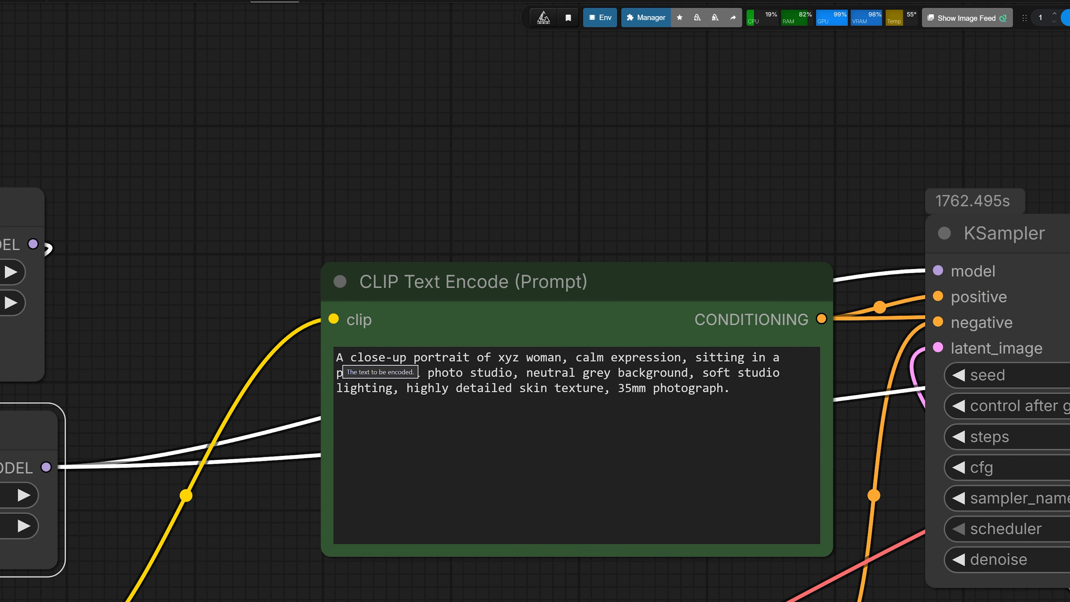
{"action": "left_click_drag", "start_coordinate": [336, 357], "coordinate": [731, 389]}
{"action": "left_click", "coordinate": [688, 390]}
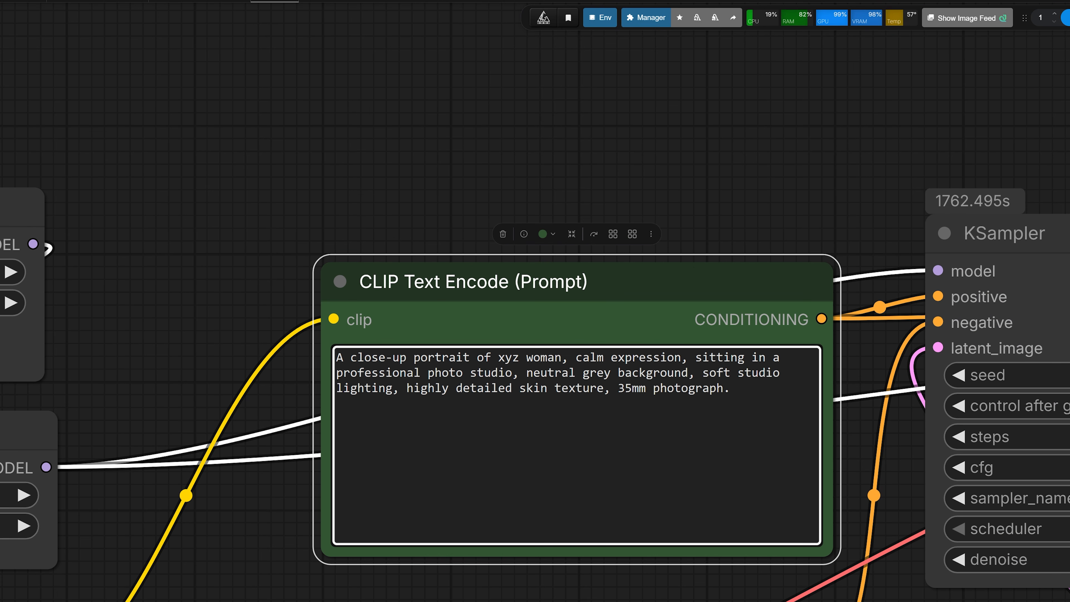
{"action": "left_click_drag", "start_coordinate": [343, 357], "coordinate": [568, 356]}
{"action": "scroll", "coordinate": [520, 388], "scroll_direction": "down", "scroll_amount": 1}
{"action": "left_click", "coordinate": [493, 360]}
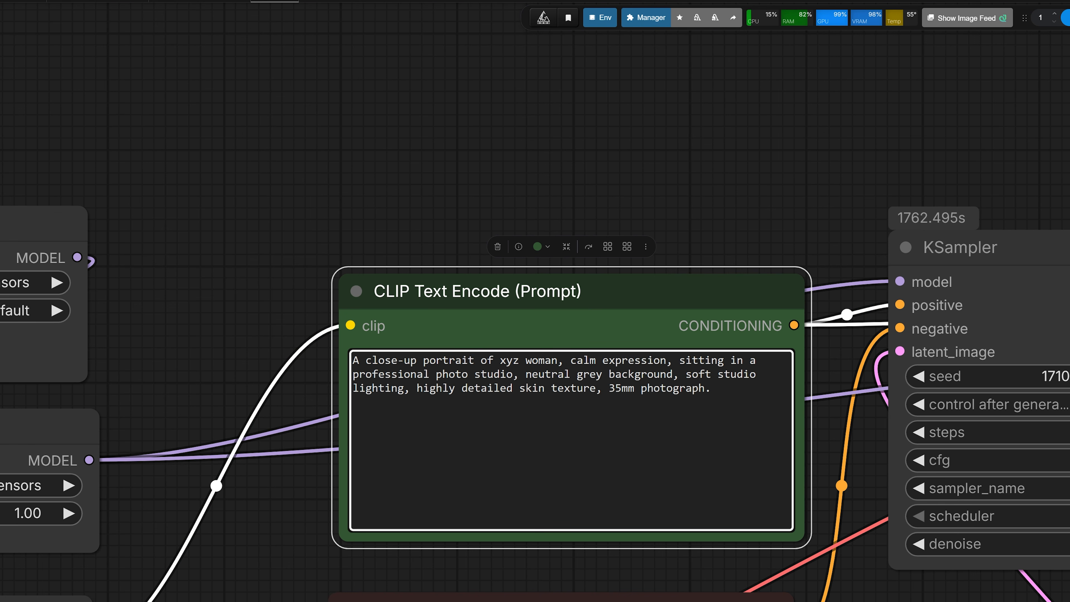
{"action": "left_click_drag", "start_coordinate": [494, 360], "coordinate": [519, 361]}
{"action": "left_click", "coordinate": [726, 206]}
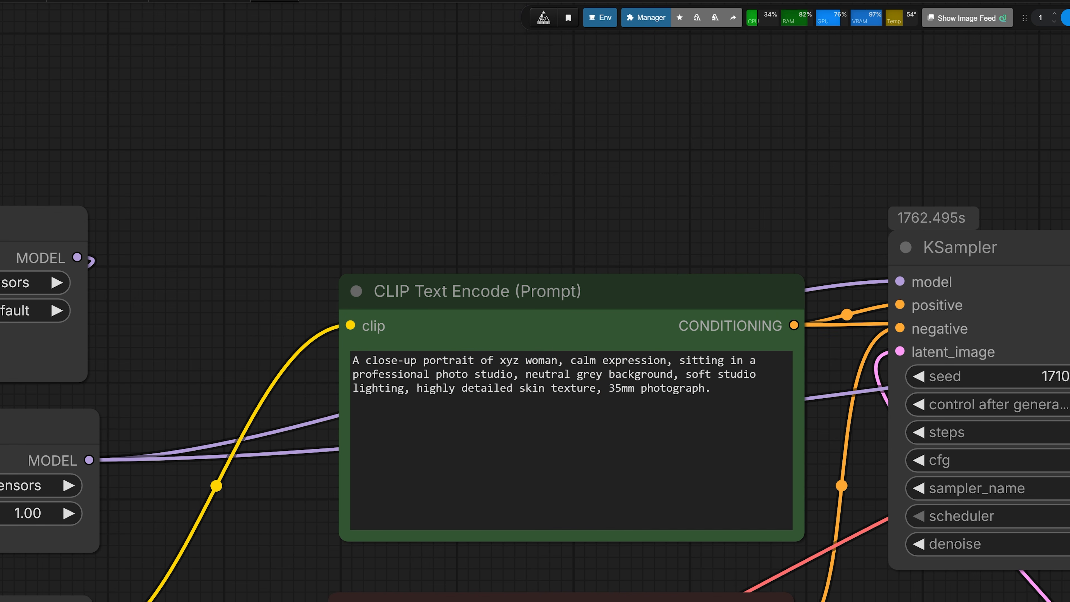
Examine the KSampler settings and the generated portraits in the Save Image nodes of the workflow
{"action": "scroll", "coordinate": [690, 348], "scroll_direction": "down", "scroll_amount": 2}
{"action": "left_click_drag", "start_coordinate": [715, 233], "coordinate": [378, 230]}
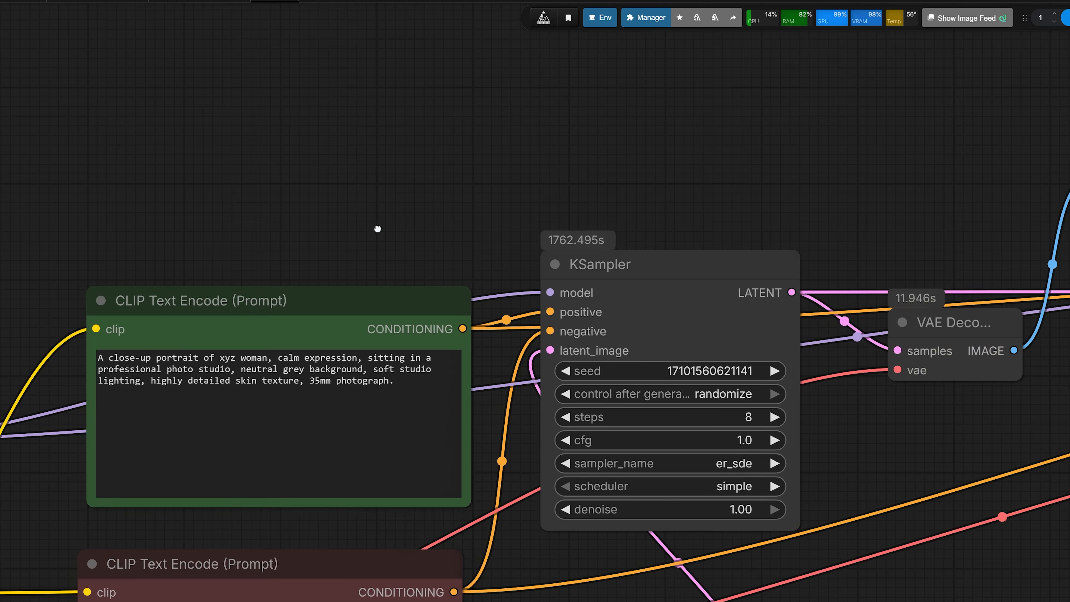
{"action": "left_click_drag", "start_coordinate": [786, 201], "coordinate": [282, 159]}
{"action": "scroll", "coordinate": [410, 377], "scroll_direction": "down", "scroll_amount": 1}
{"action": "left_click_drag", "start_coordinate": [423, 394], "coordinate": [287, 300]}
{"action": "scroll", "coordinate": [506, 355], "scroll_direction": "down", "scroll_amount": 2}
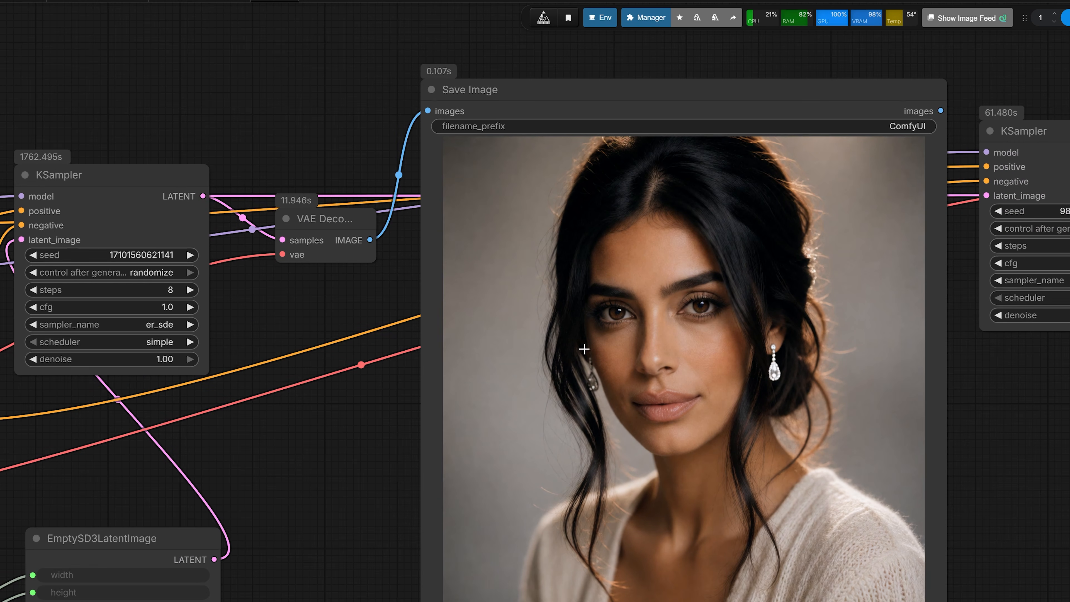
{"action": "left_click", "coordinate": [637, 301]}
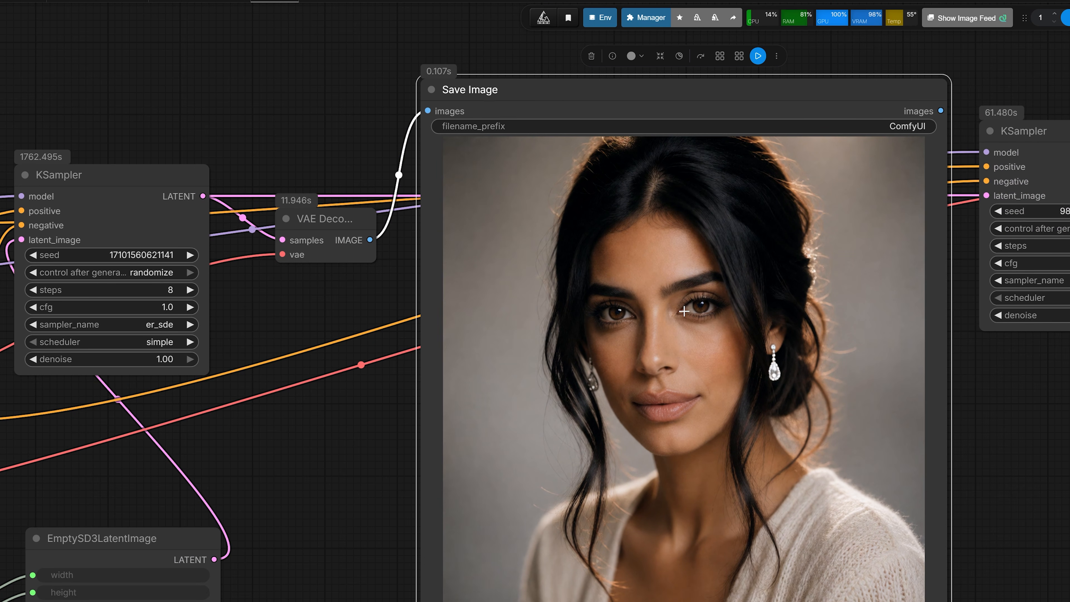
{"action": "scroll", "coordinate": [745, 414], "scroll_direction": "down", "scroll_amount": 4}
{"action": "left_click_drag", "start_coordinate": [952, 415], "coordinate": [381, 384]}
{"action": "scroll", "coordinate": [716, 325], "scroll_direction": "up", "scroll_amount": 10}
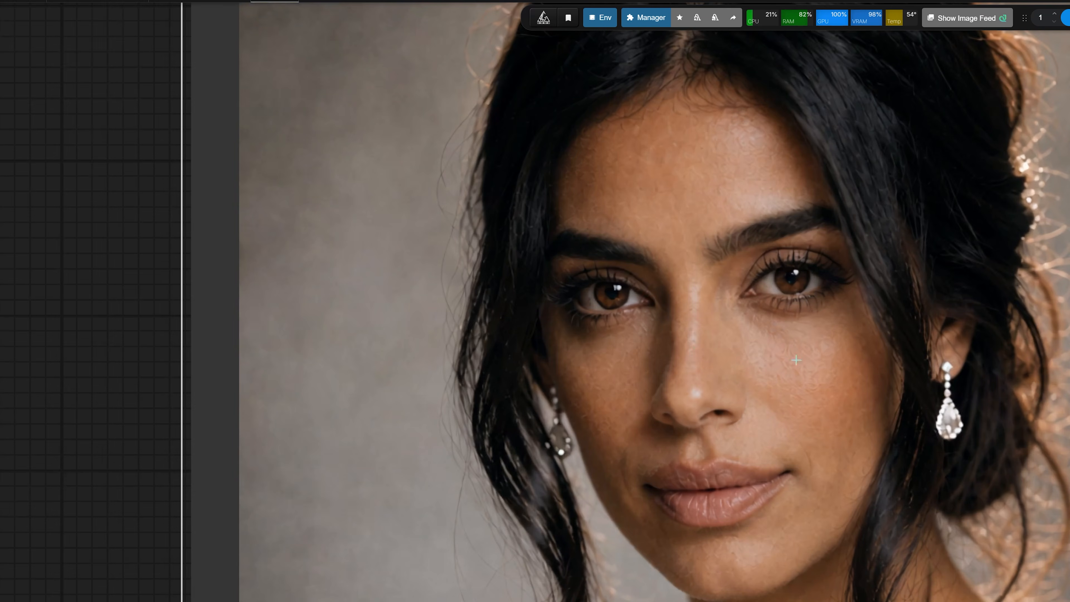
{"action": "scroll", "coordinate": [845, 388], "scroll_direction": "up", "scroll_amount": 3}
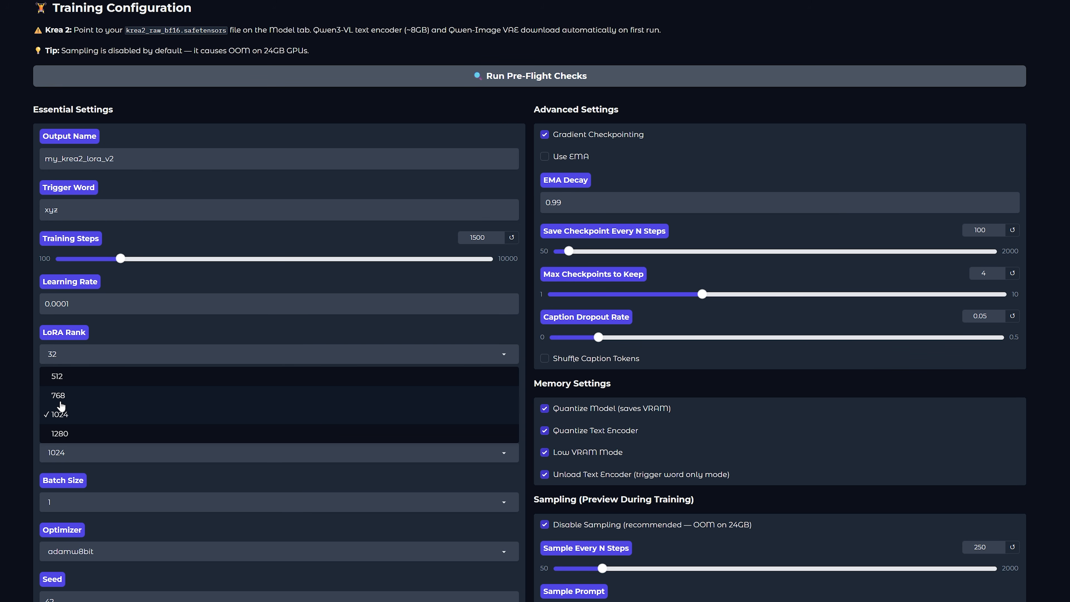
Back in the trainer's essential training settings, select 1024 as the Resolution
{"action": "left_click", "coordinate": [62, 417]}
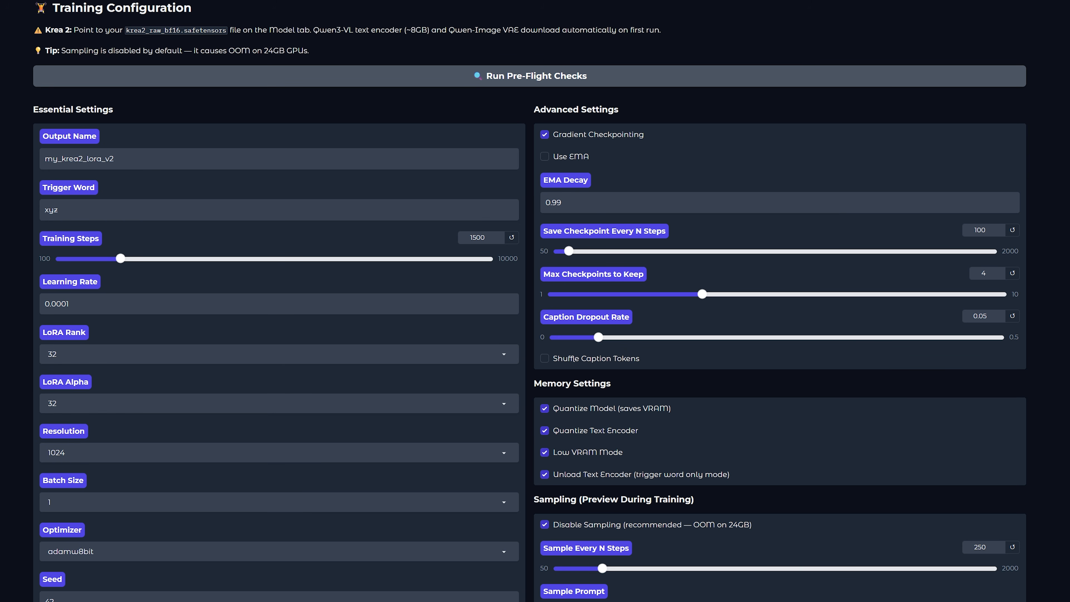
{"action": "left_click", "coordinate": [83, 464]}
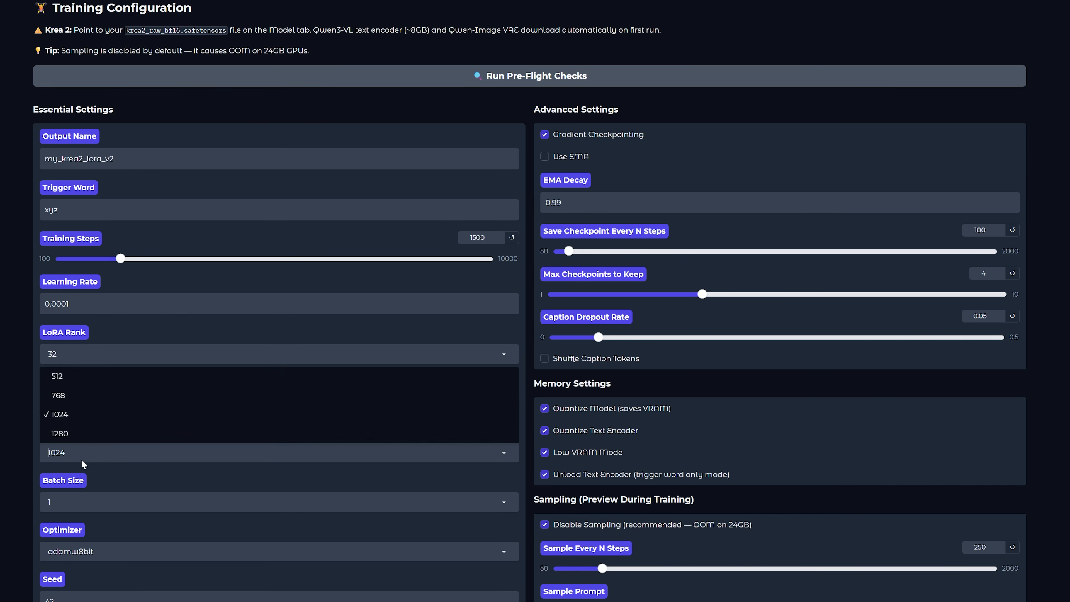
{"action": "left_click", "coordinate": [64, 421]}
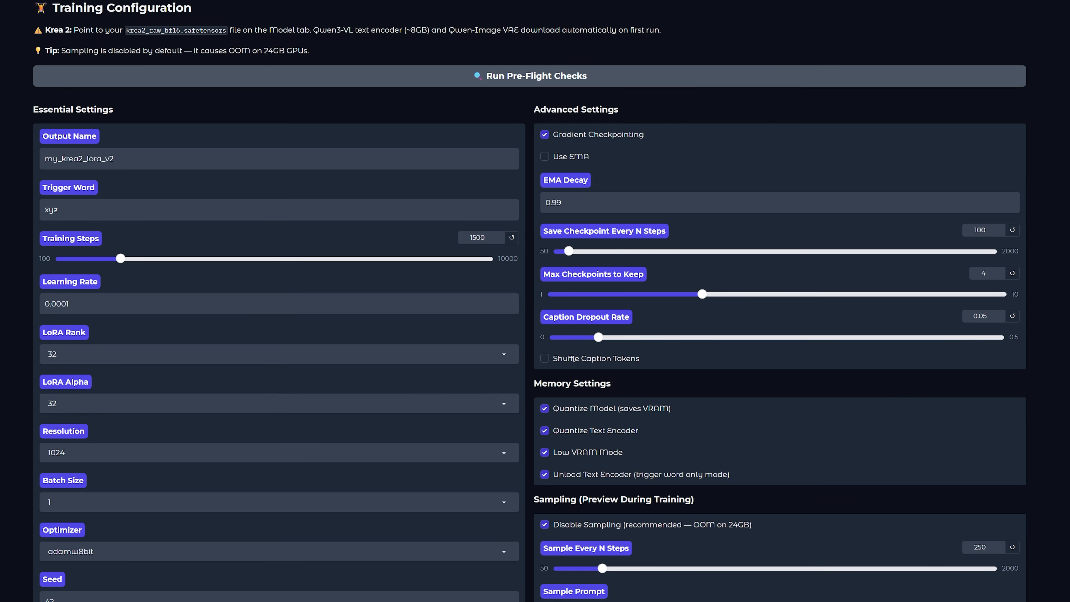
In the ComfyUI workflow, examine the Load LoRA node and compare the skin and hair detail of the two neighbouring Save Image portraits
{"action": "scroll", "coordinate": [64, 422], "scroll_direction": "down", "scroll_amount": 6}
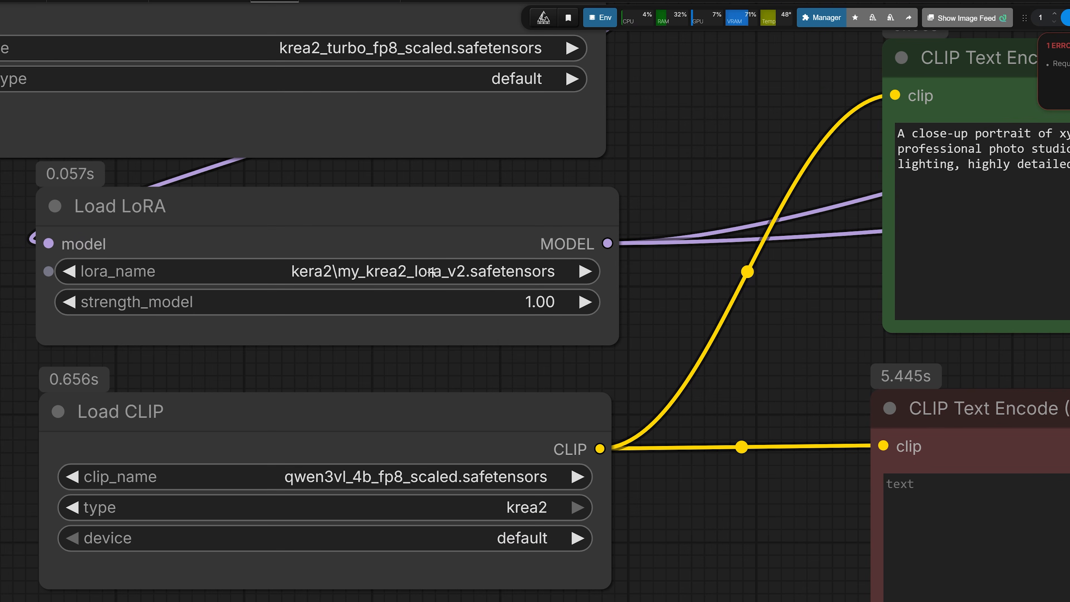
{"action": "left_click", "coordinate": [399, 218]}
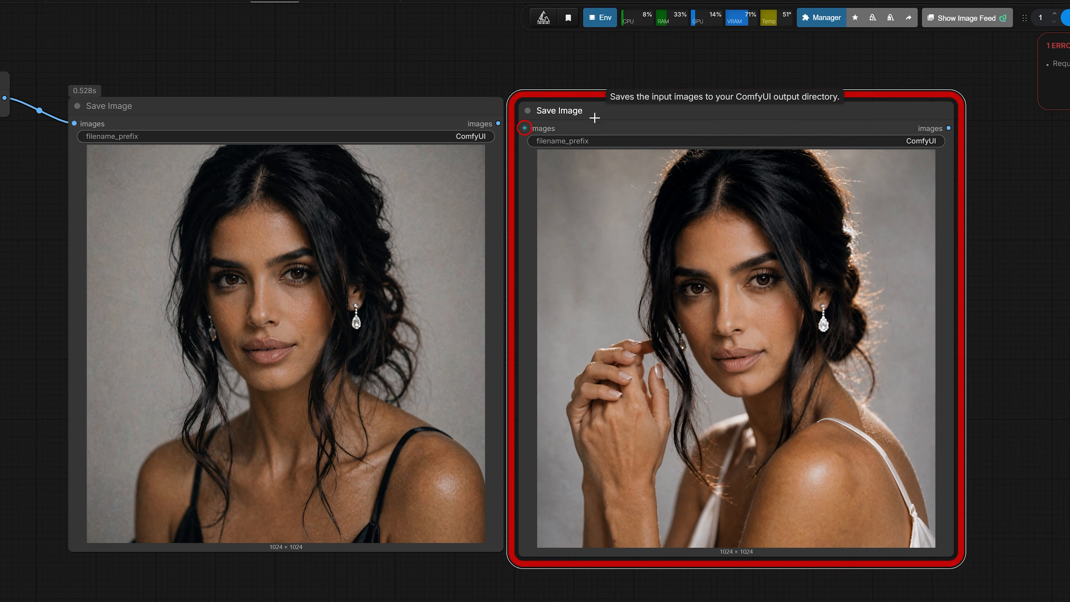
{"action": "scroll", "coordinate": [472, 295], "scroll_direction": "up", "scroll_amount": 4}
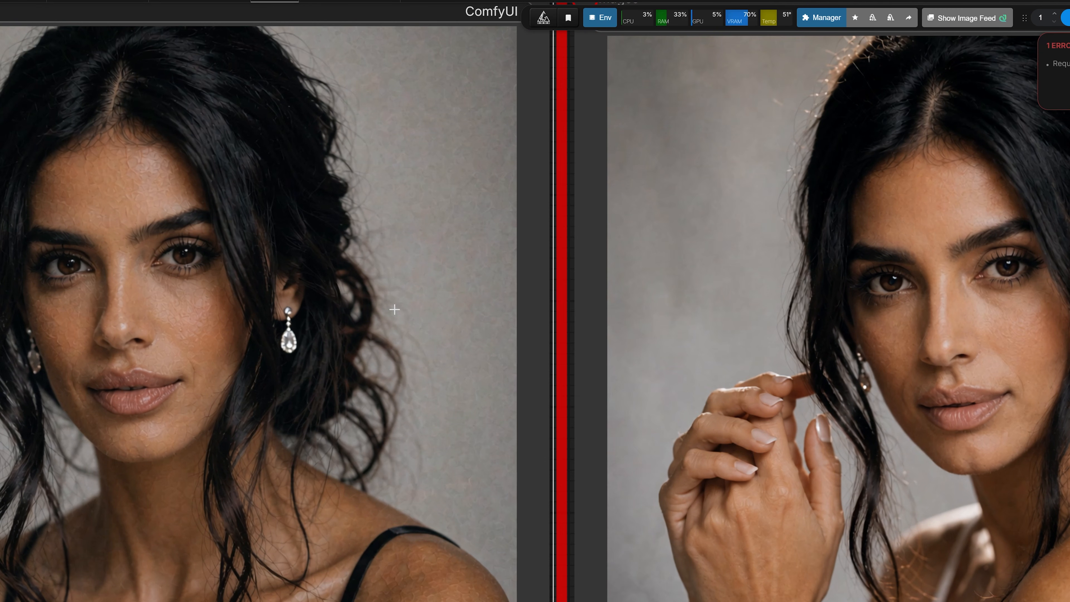
{"action": "scroll", "coordinate": [394, 309], "scroll_direction": "down", "scroll_amount": 1}
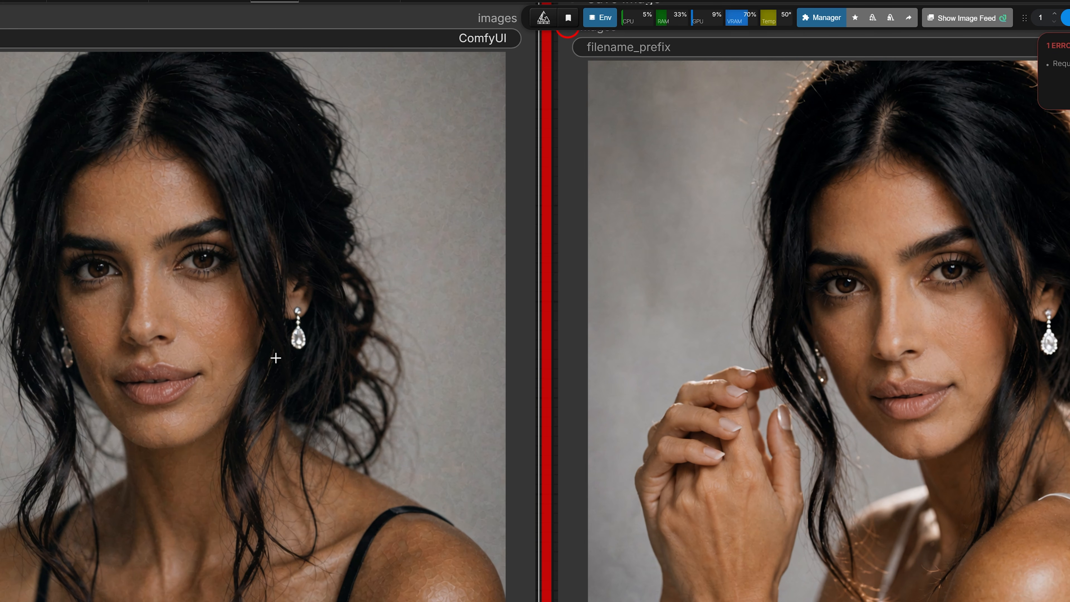
{"action": "scroll", "coordinate": [205, 322], "scroll_direction": "up", "scroll_amount": 10}
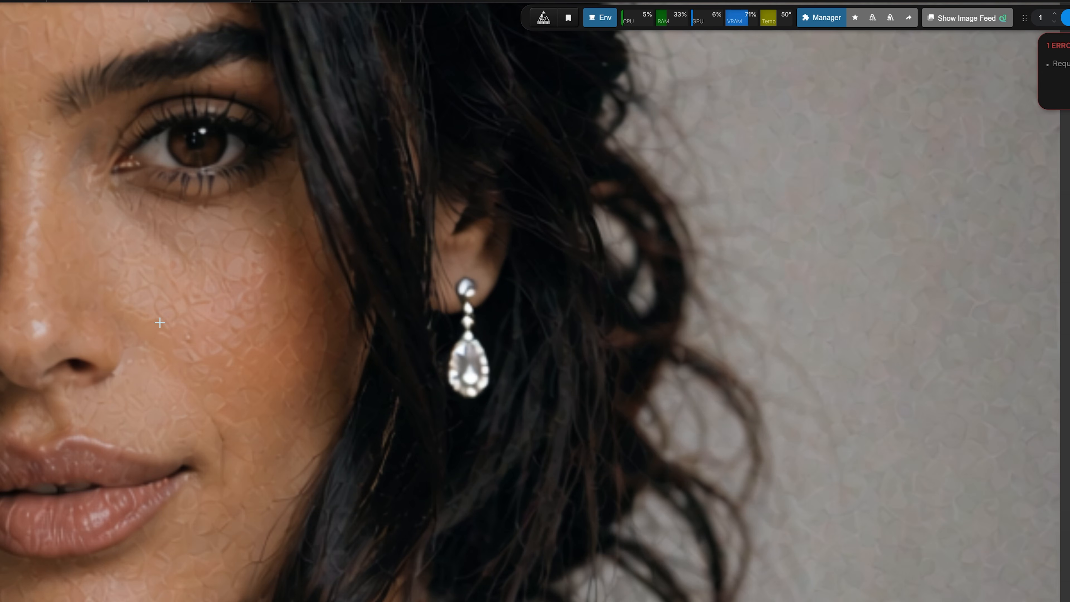
{"action": "scroll", "coordinate": [160, 323], "scroll_direction": "down", "scroll_amount": 10}
{"action": "scroll", "coordinate": [883, 315], "scroll_direction": "up", "scroll_amount": 10}
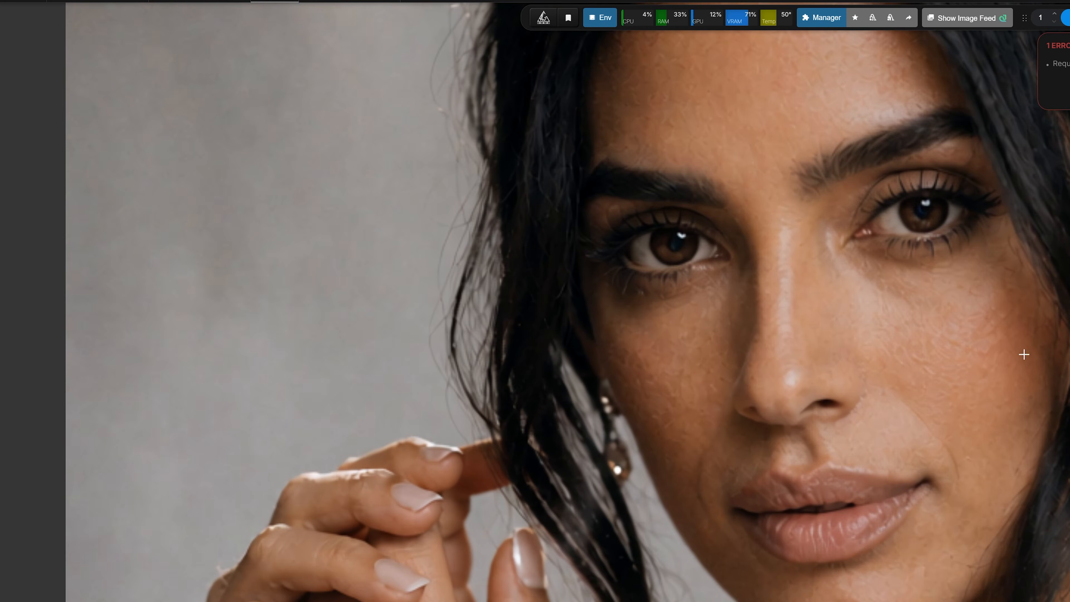
{"action": "scroll", "coordinate": [1023, 354], "scroll_direction": "down", "scroll_amount": 8}
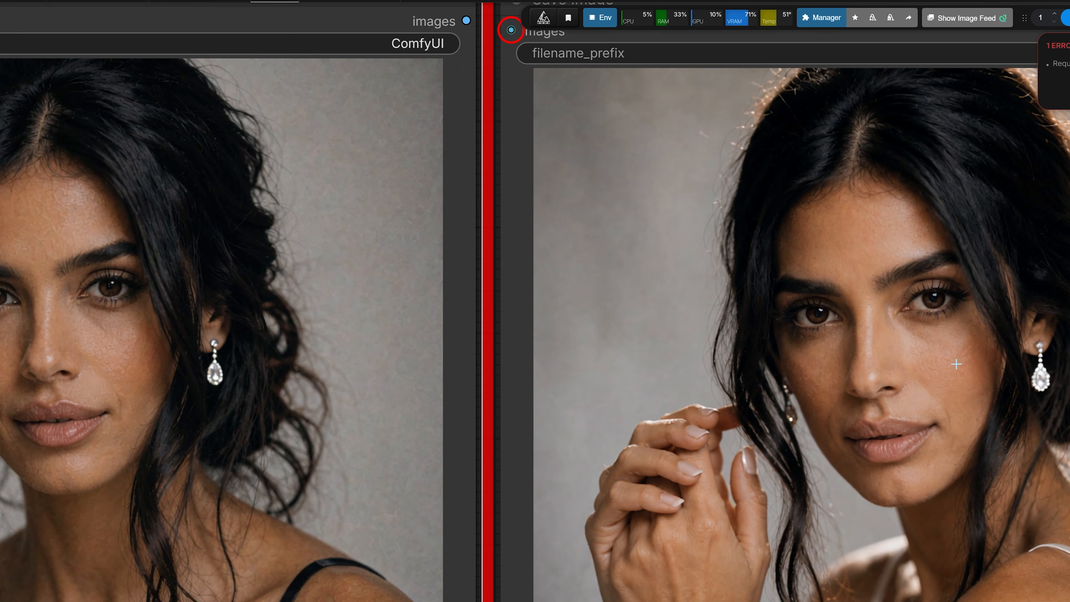
{"action": "scroll", "coordinate": [956, 363], "scroll_direction": "up", "scroll_amount": 3}
{"action": "scroll", "coordinate": [563, 287], "scroll_direction": "down", "scroll_amount": 8}
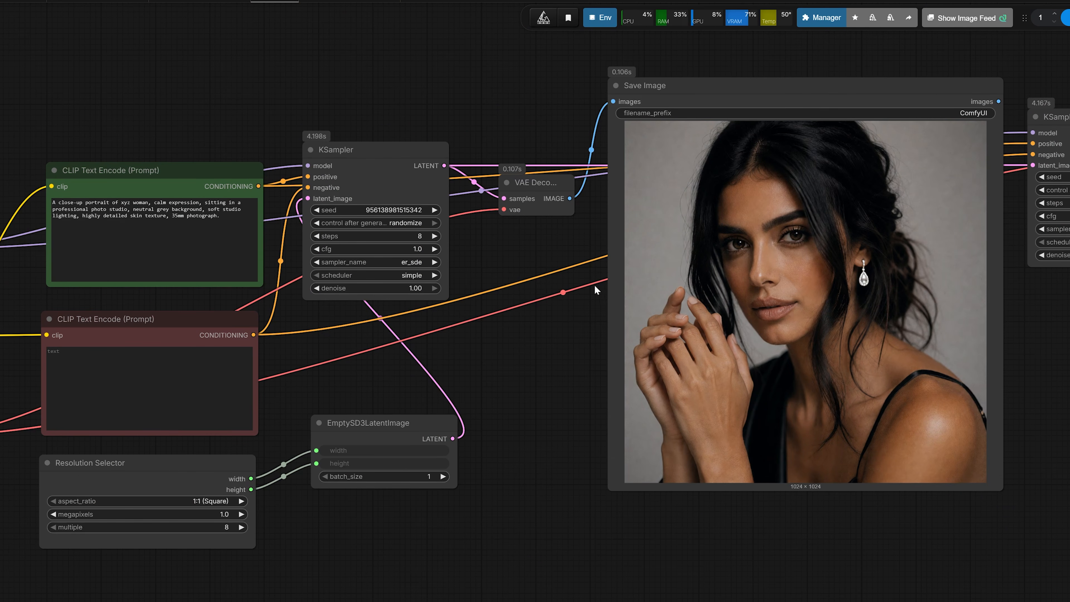
Move the second KSampler node, the one with 0.10 denoise, below its VAE Decode node
{"action": "left_click_drag", "start_coordinate": [595, 286], "coordinate": [377, 362]}
{"action": "scroll", "coordinate": [708, 342], "scroll_direction": "up", "scroll_amount": 6}
{"action": "left_click_drag", "start_coordinate": [926, 401], "coordinate": [436, 482]}
{"action": "left_click", "coordinate": [673, 173]}
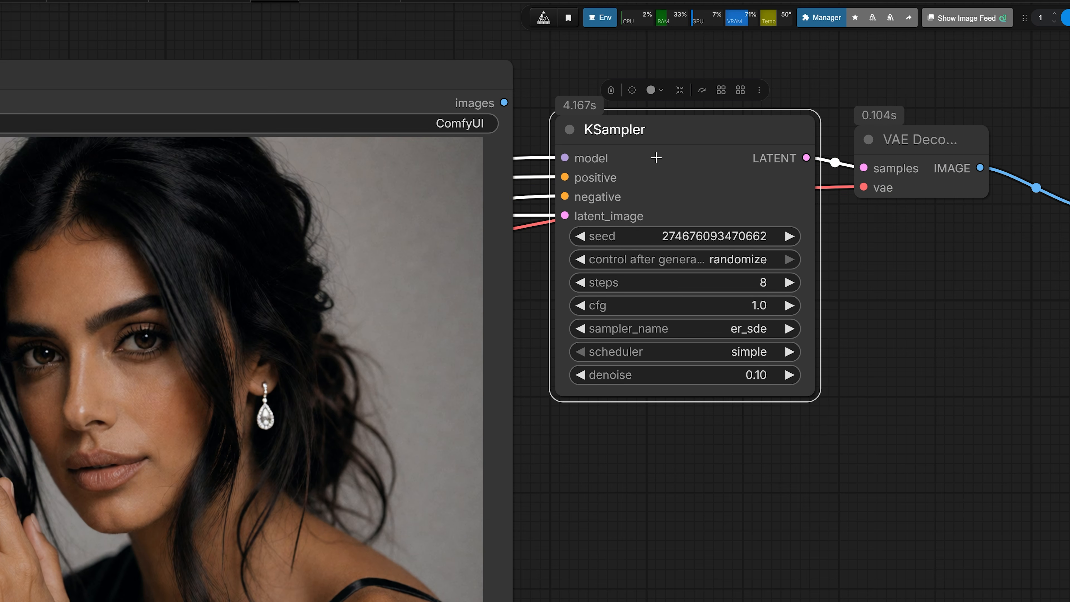
{"action": "left_click_drag", "start_coordinate": [656, 158], "coordinate": [784, 283]}
{"action": "scroll", "coordinate": [640, 234], "scroll_direction": "down", "scroll_amount": 3}
{"action": "left_click_drag", "start_coordinate": [619, 219], "coordinate": [604, 186]}
{"action": "scroll", "coordinate": [742, 273], "scroll_direction": "up", "scroll_amount": 5}
{"action": "scroll", "coordinate": [562, 302], "scroll_direction": "down", "scroll_amount": 4}
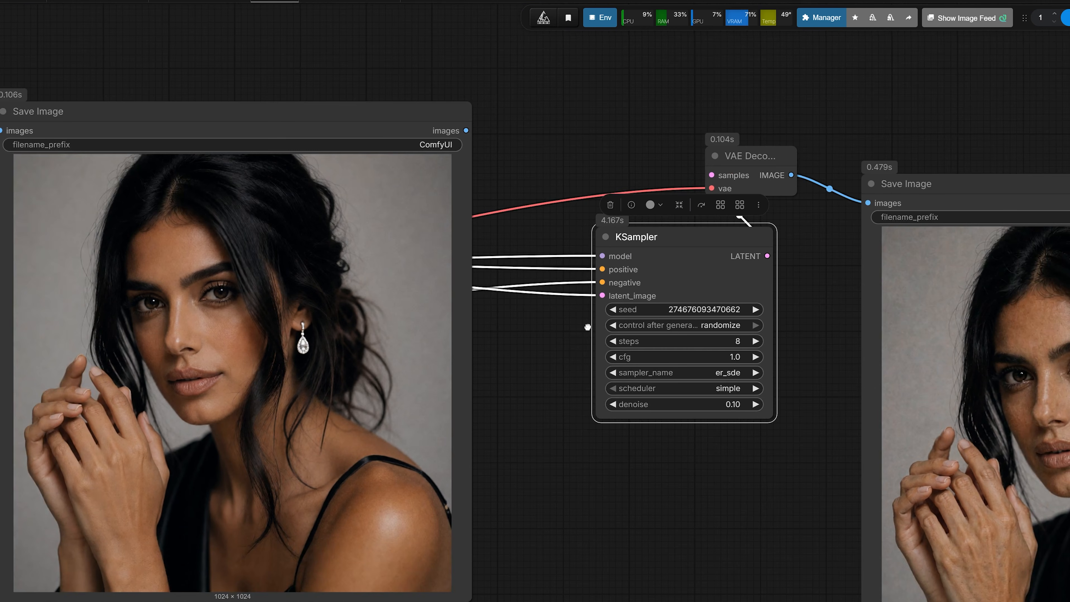
Examine the facial detail of the first-pass portrait in the Save Image node before the second KSampler
{"action": "left_click_drag", "start_coordinate": [587, 327], "coordinate": [914, 288]}
{"action": "left_click", "coordinate": [494, 79]}
{"action": "scroll", "coordinate": [506, 320], "scroll_direction": "up", "scroll_amount": 5}
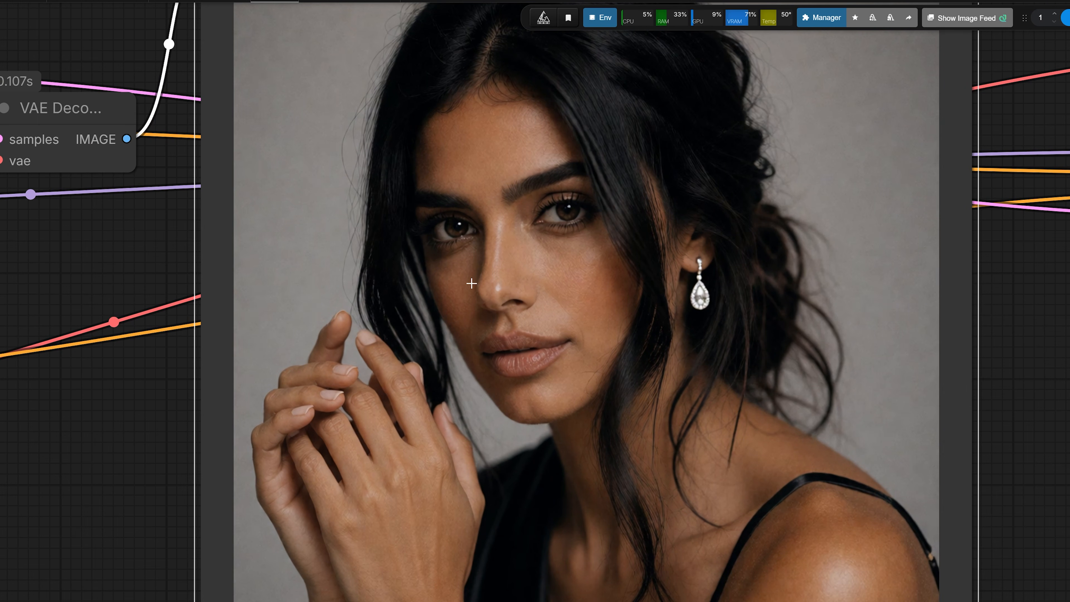
{"action": "scroll", "coordinate": [485, 232], "scroll_direction": "up", "scroll_amount": 1}
{"action": "scroll", "coordinate": [484, 231], "scroll_direction": "up", "scroll_amount": 1}
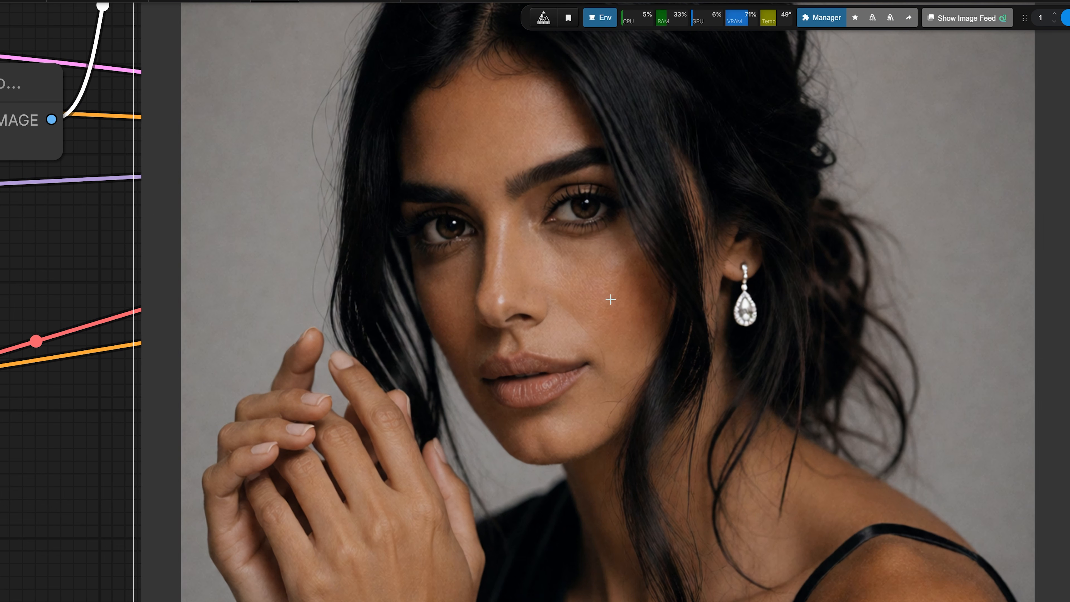
{"action": "scroll", "coordinate": [627, 306], "scroll_direction": "up", "scroll_amount": 5}
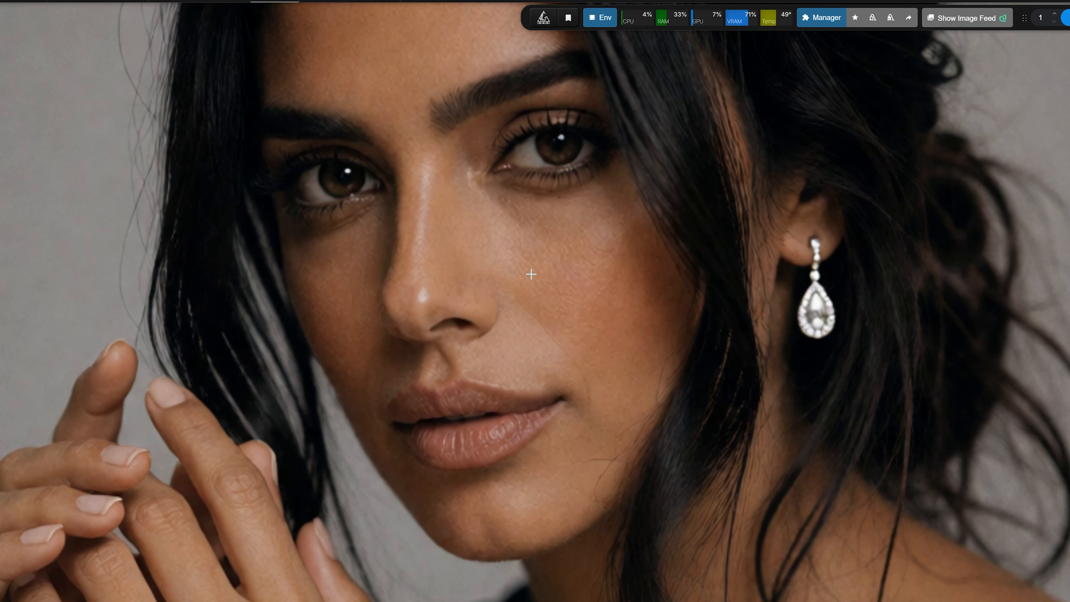
{"action": "scroll", "coordinate": [531, 272], "scroll_direction": "down", "scroll_amount": 9}
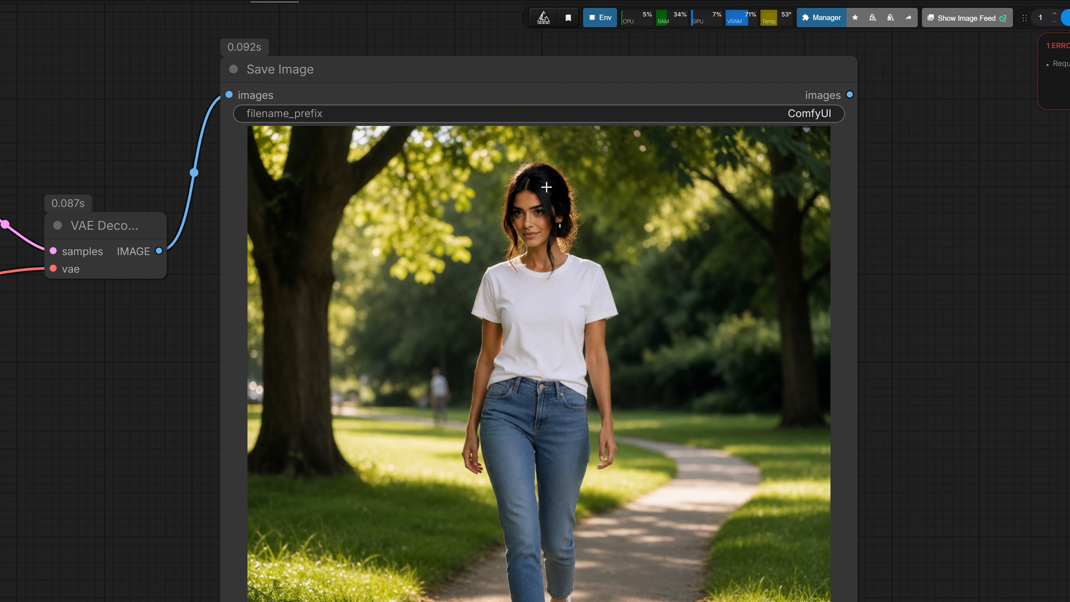
Choose another LoRA file in the Load LoRA node and run the full-body park image workflow
{"action": "scroll", "coordinate": [547, 187], "scroll_direction": "up", "scroll_amount": 10}
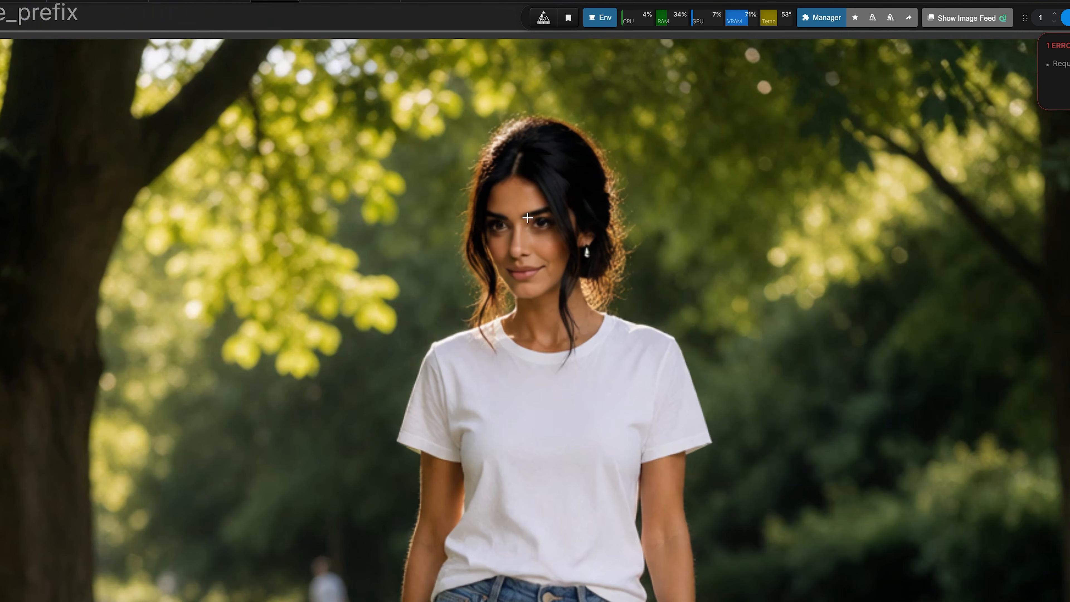
{"action": "scroll", "coordinate": [522, 257], "scroll_direction": "down", "scroll_amount": 12}
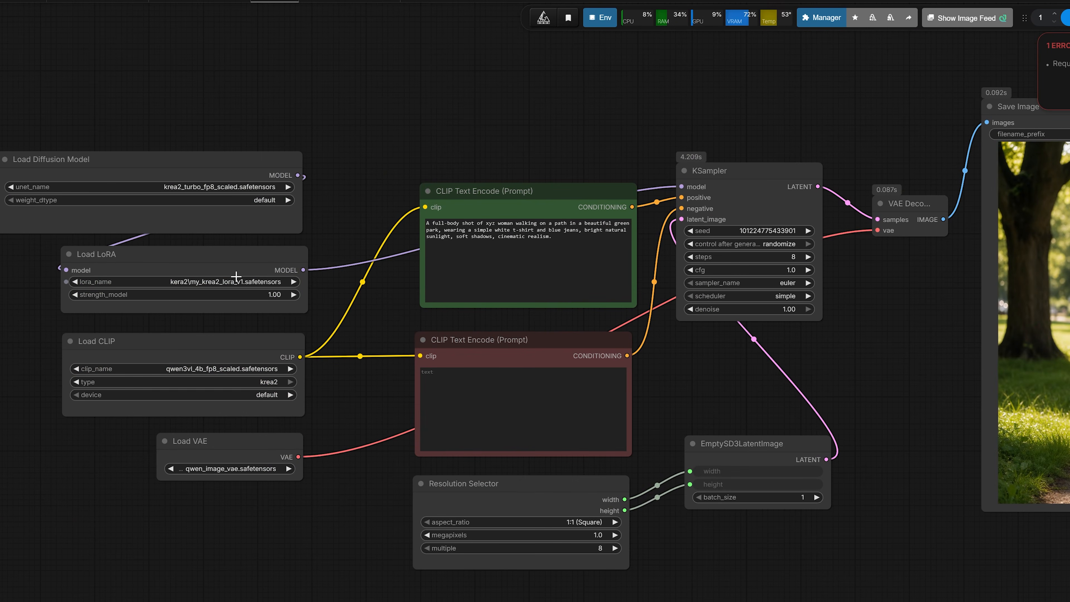
{"action": "left_click", "coordinate": [236, 281]}
{"action": "left_click", "coordinate": [306, 416]}
{"action": "left_click", "coordinate": [1066, 18]}
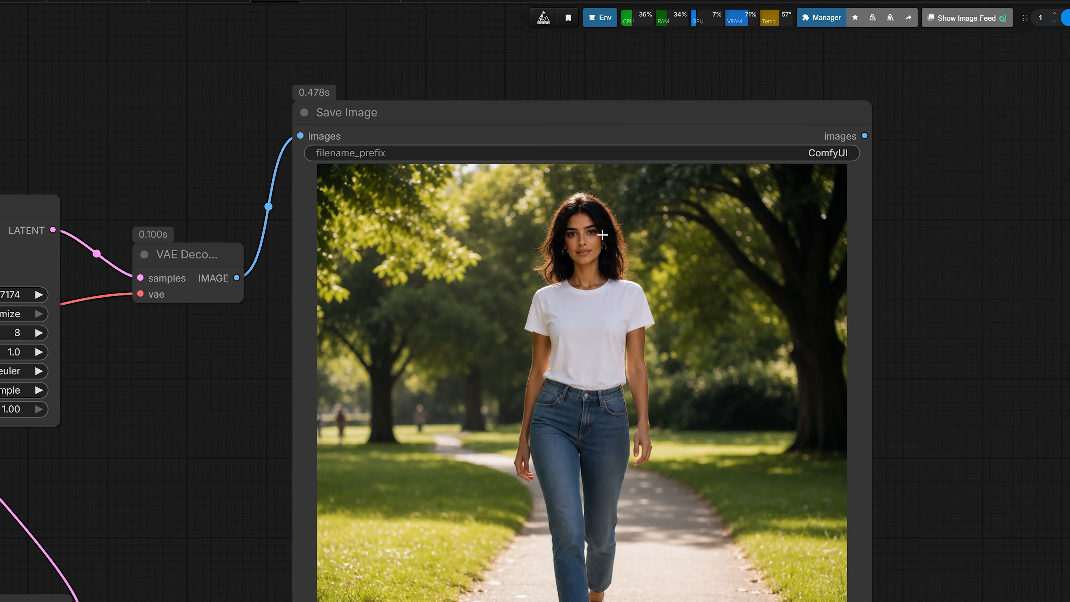
Examine the face, hair and overall quality of the newly generated full-body park image in the Save Image node
{"action": "scroll", "coordinate": [596, 225], "scroll_direction": "up", "scroll_amount": 4}
{"action": "scroll", "coordinate": [592, 216], "scroll_direction": "up", "scroll_amount": 8}
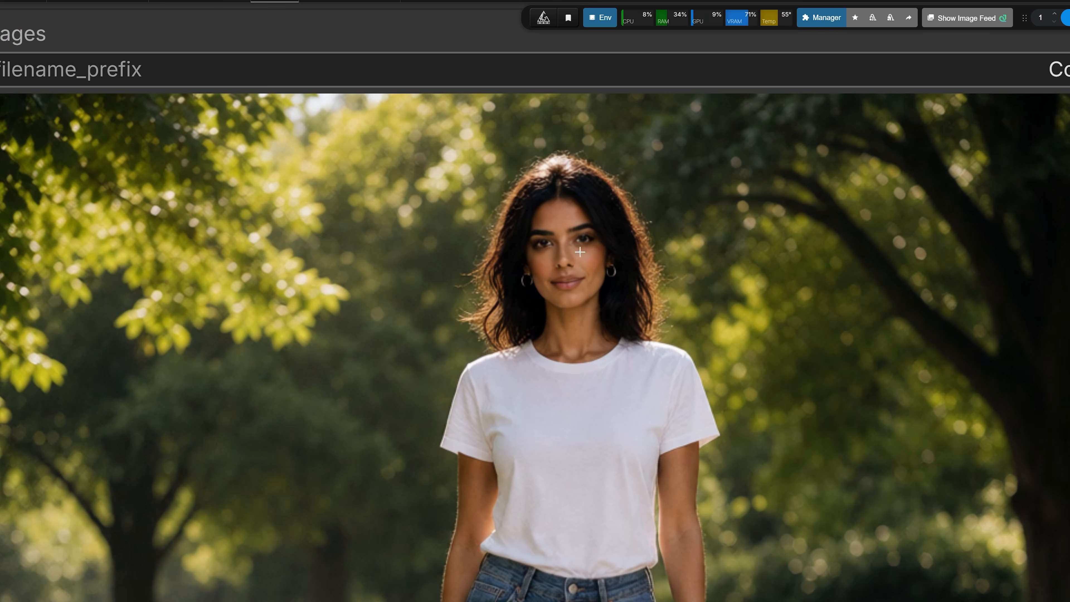
{"action": "scroll", "coordinate": [558, 224], "scroll_direction": "down", "scroll_amount": 6}
{"action": "scroll", "coordinate": [559, 224], "scroll_direction": "up", "scroll_amount": 4}
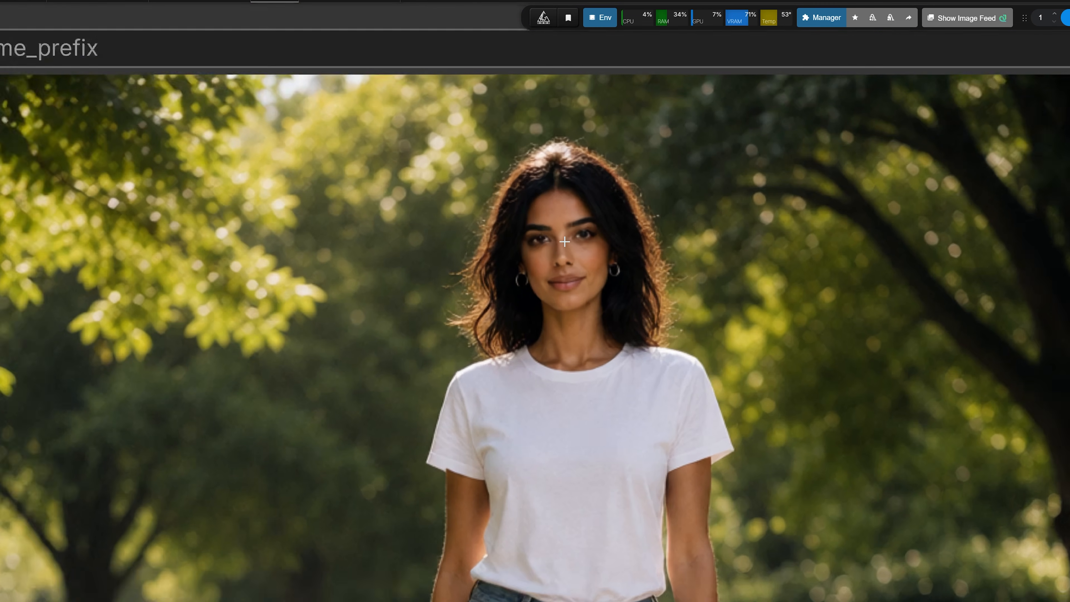
{"action": "scroll", "coordinate": [601, 243], "scroll_direction": "down", "scroll_amount": 3}
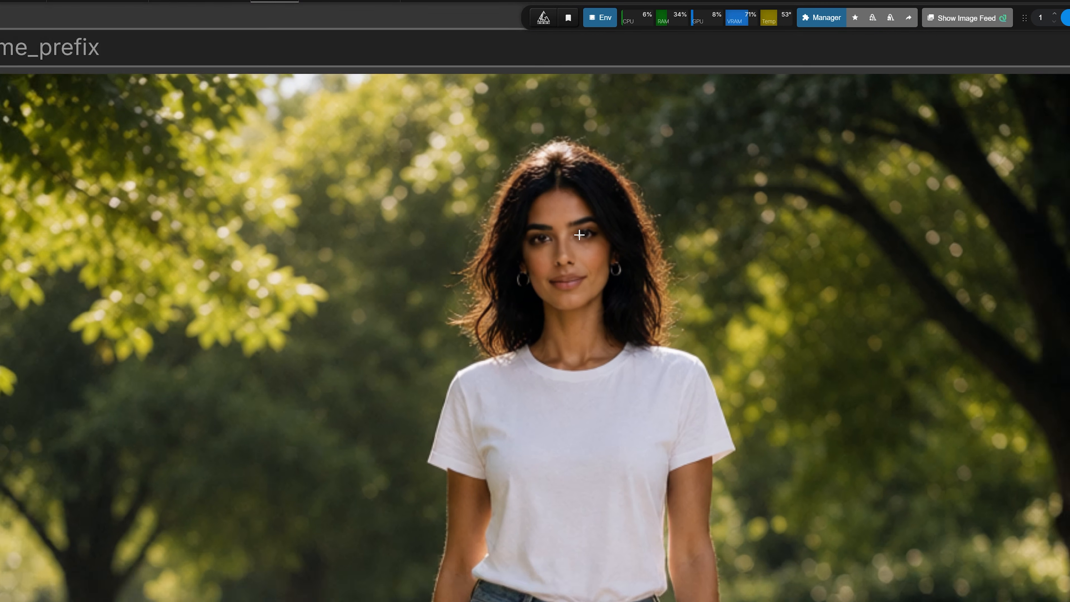
{"action": "scroll", "coordinate": [577, 215], "scroll_direction": "up", "scroll_amount": 5}
{"action": "scroll", "coordinate": [527, 249], "scroll_direction": "down", "scroll_amount": 8}
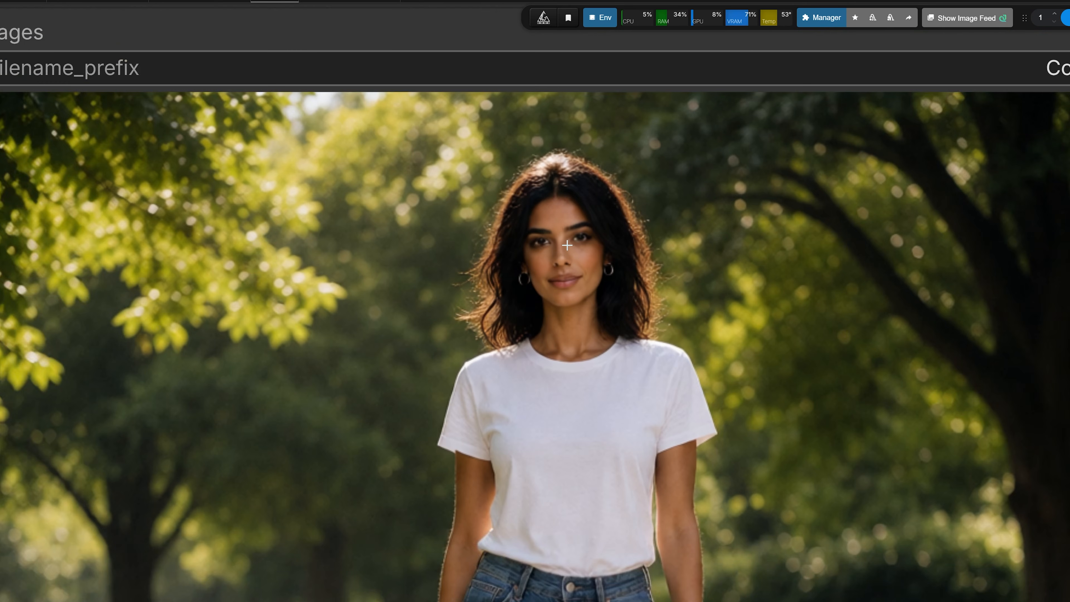
{"action": "scroll", "coordinate": [568, 221], "scroll_direction": "up", "scroll_amount": 1}
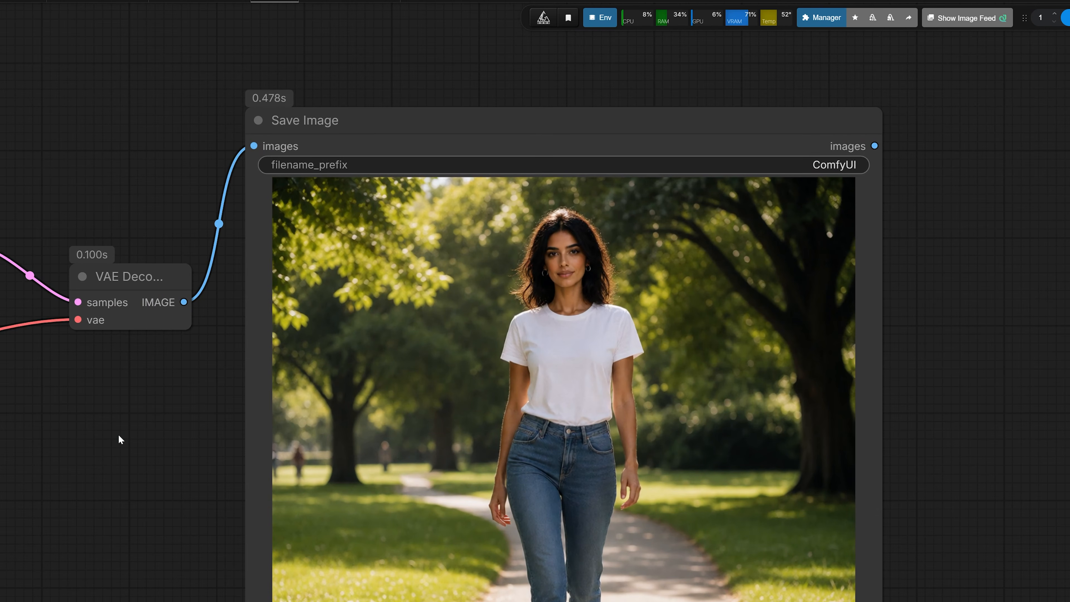
{"action": "left_click_drag", "start_coordinate": [58, 463], "coordinate": [0, 519]}
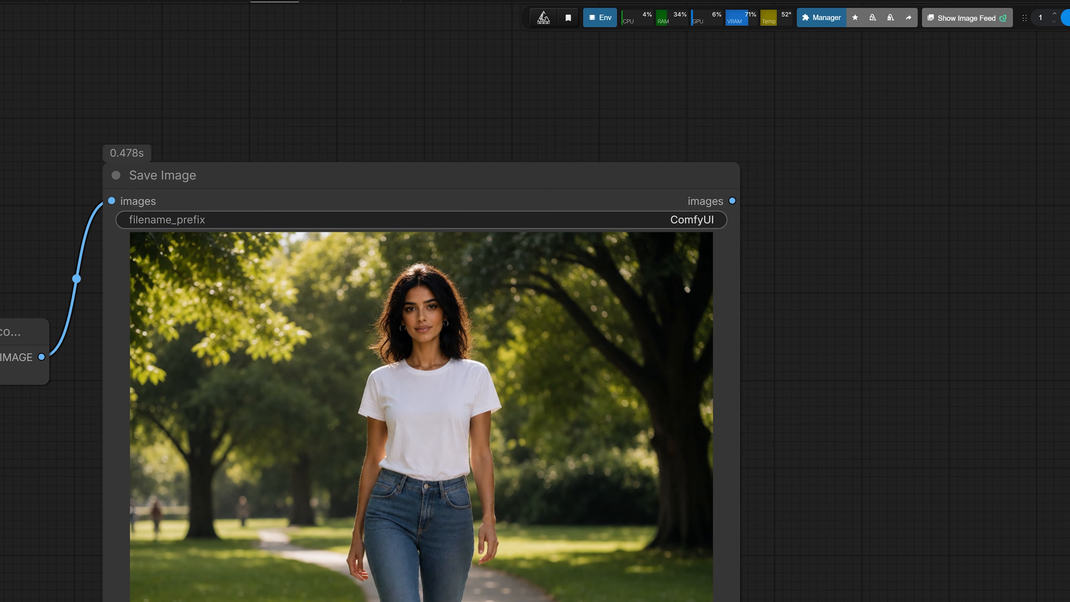
{"action": "scroll", "coordinate": [363, 226], "scroll_direction": "up", "scroll_amount": 8}
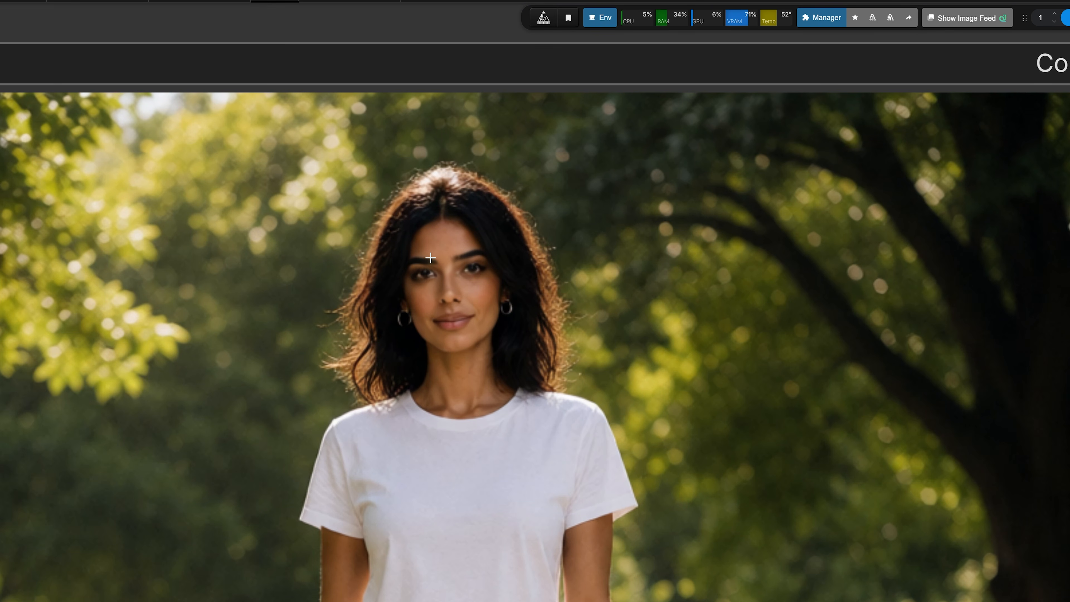
{"action": "scroll", "coordinate": [430, 257], "scroll_direction": "down", "scroll_amount": 8}
{"action": "scroll", "coordinate": [440, 239], "scroll_direction": "up", "scroll_amount": 12}
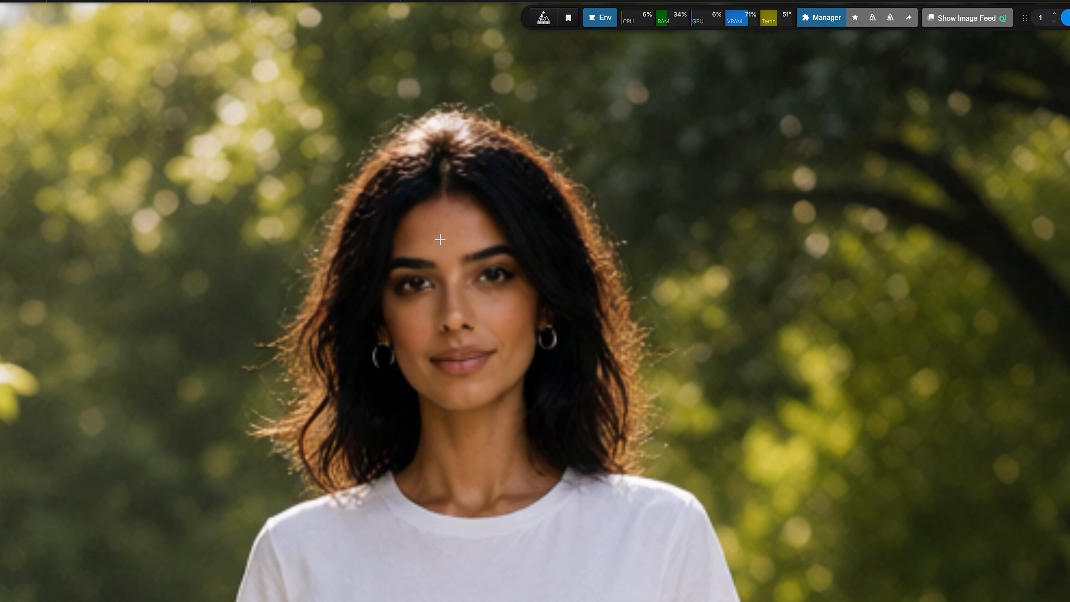
{"action": "scroll", "coordinate": [467, 266], "scroll_direction": "down", "scroll_amount": 3}
{"action": "scroll", "coordinate": [467, 266], "scroll_direction": "up", "scroll_amount": 1}
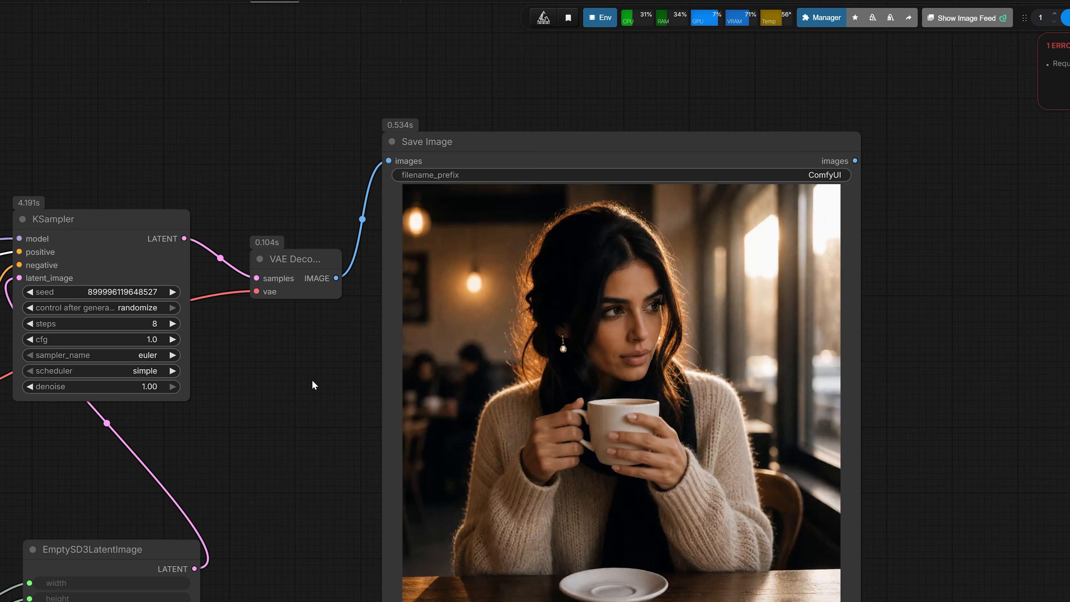
Examine the generated café portraits and the vertical park image up close in the Save Image node
{"action": "left_click_drag", "start_coordinate": [313, 382], "coordinate": [182, 393]}
{"action": "scroll", "coordinate": [517, 329], "scroll_direction": "up", "scroll_amount": 8}
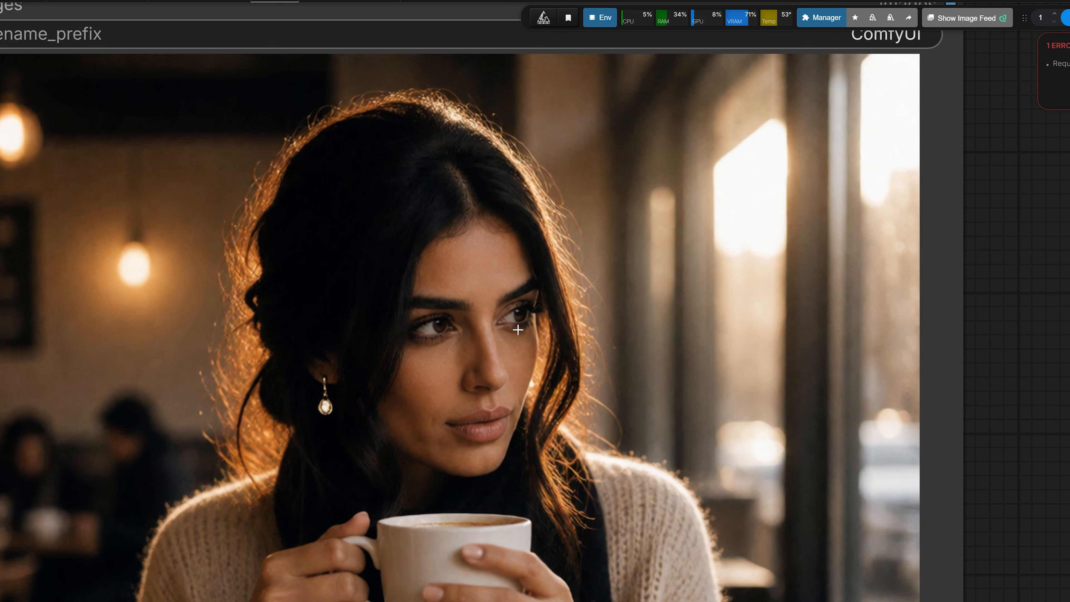
{"action": "scroll", "coordinate": [517, 329], "scroll_direction": "up", "scroll_amount": 2}
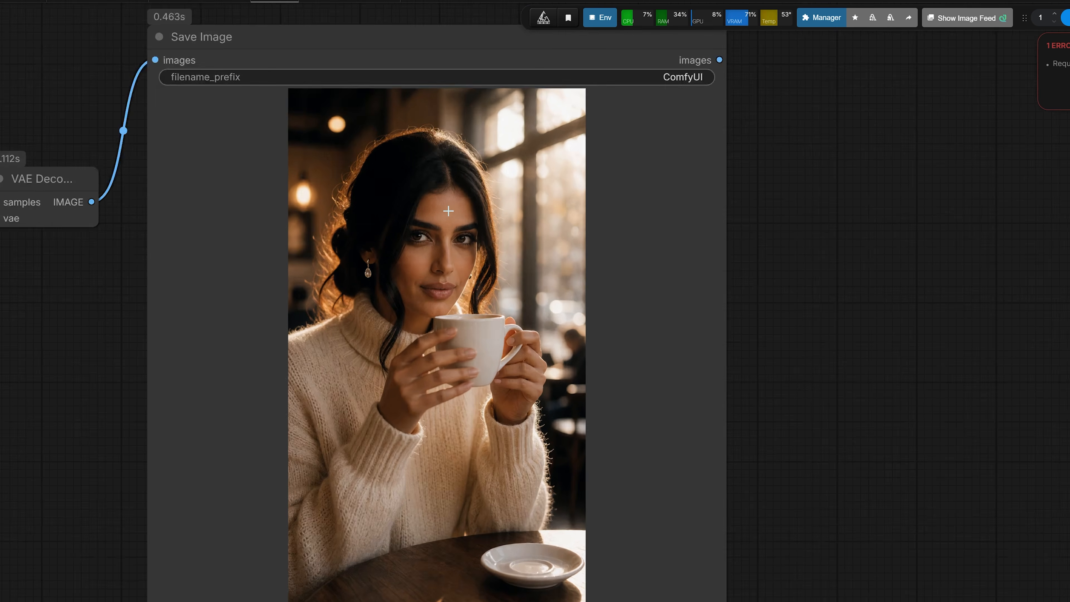
{"action": "scroll", "coordinate": [346, 239], "scroll_direction": "up", "scroll_amount": 6}
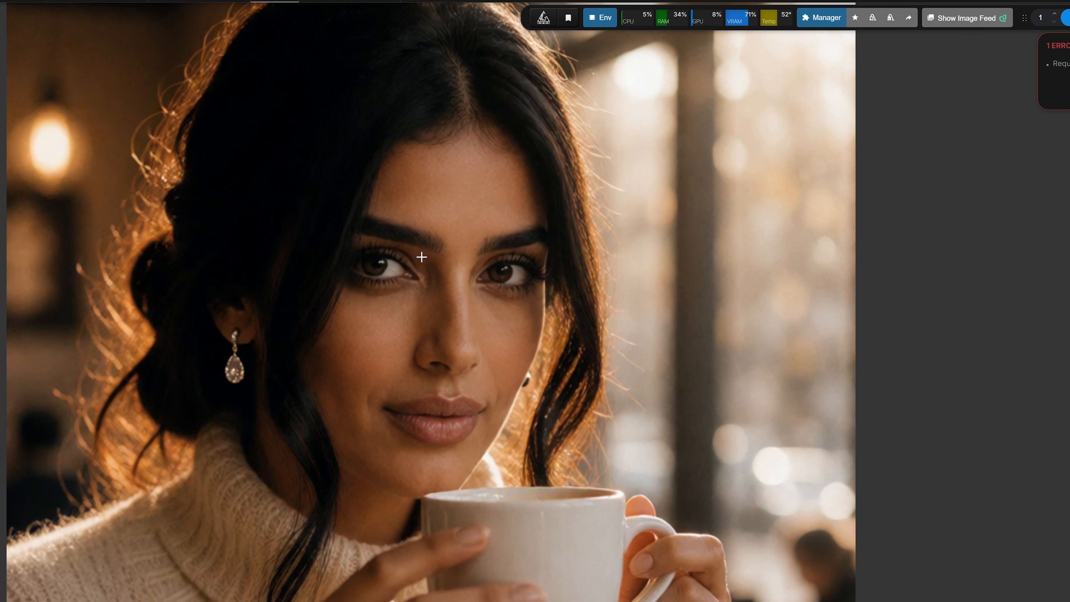
{"action": "scroll", "coordinate": [366, 247], "scroll_direction": "down", "scroll_amount": 10}
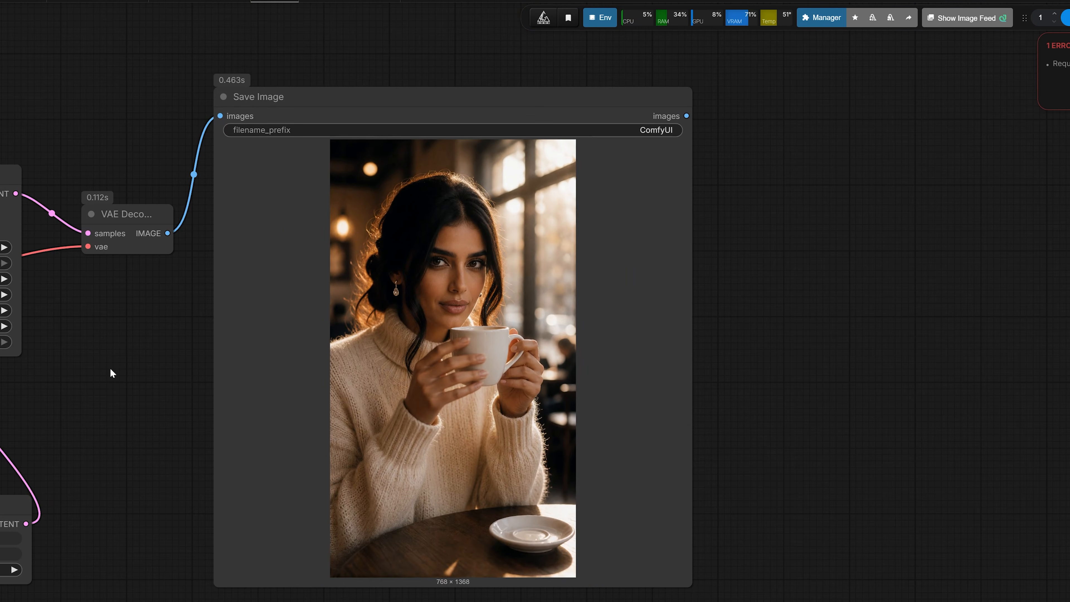
{"action": "left_click_drag", "start_coordinate": [110, 373], "coordinate": [441, 342]}
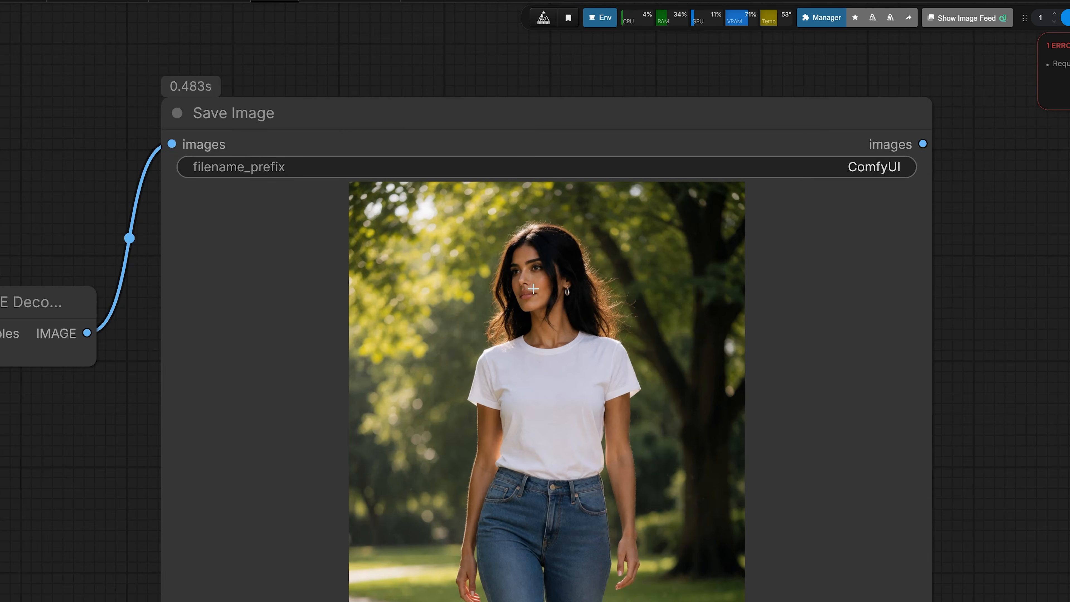
{"action": "scroll", "coordinate": [531, 291], "scroll_direction": "up", "scroll_amount": 10}
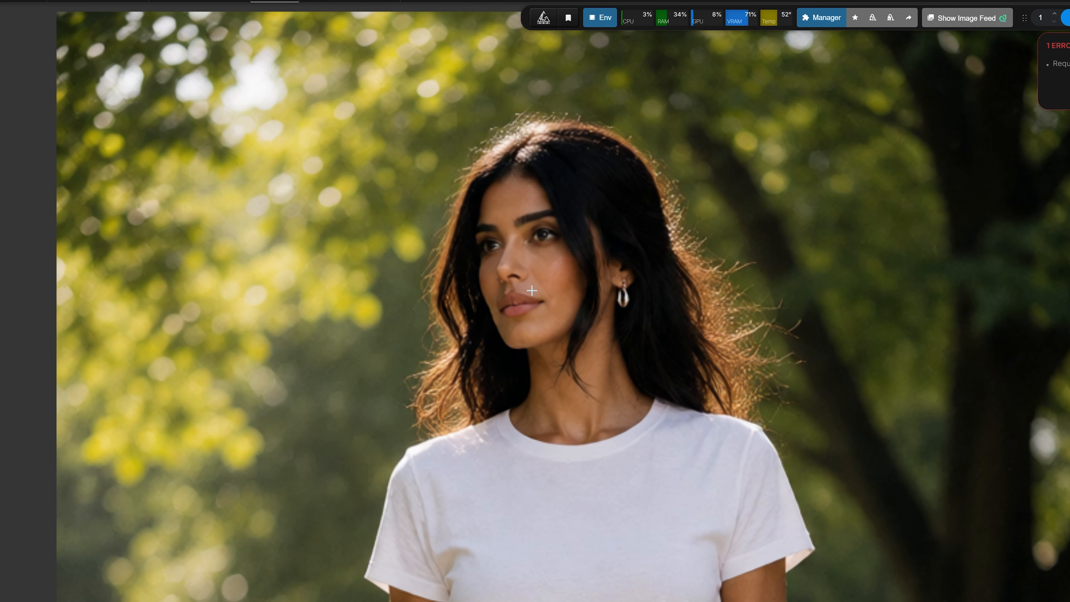
{"action": "scroll", "coordinate": [533, 290], "scroll_direction": "down", "scroll_amount": 5}
{"action": "scroll", "coordinate": [533, 290], "scroll_direction": "up", "scroll_amount": 4}
{"action": "scroll", "coordinate": [532, 290], "scroll_direction": "down", "scroll_amount": 5}
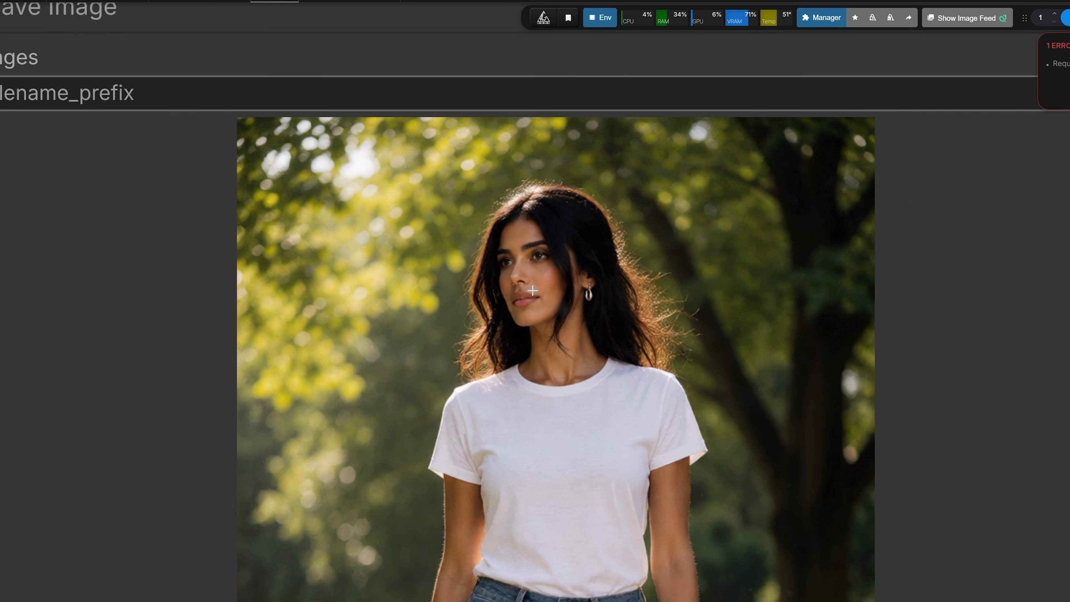
Set the Load Diffusion Model node's unet_name to krea2_raw_bf16.safetensors
{"action": "scroll", "coordinate": [532, 290], "scroll_direction": "down", "scroll_amount": 5}
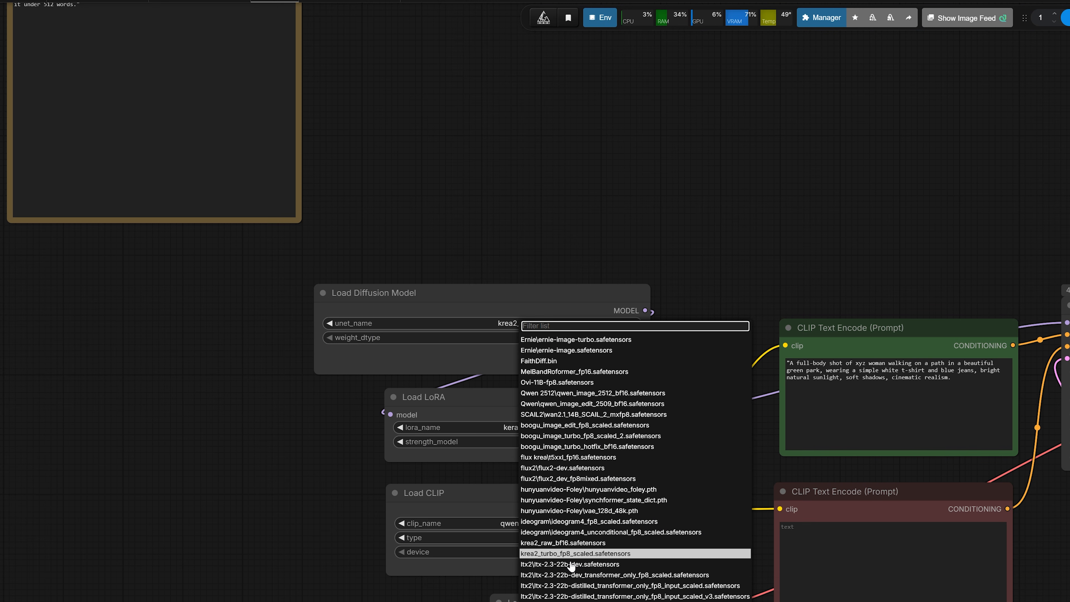
{"action": "left_click", "coordinate": [563, 543]}
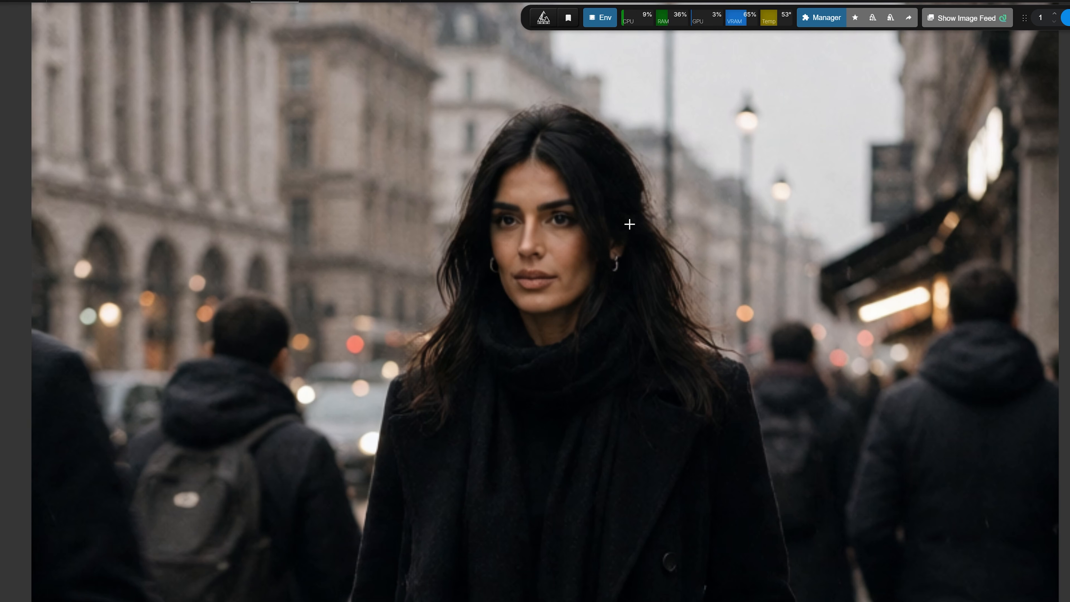
Examine the generated street, mirror-selfie, bookshop and red-backdrop portraits up close in the Save Image node
{"action": "scroll", "coordinate": [628, 222], "scroll_direction": "down", "scroll_amount": 6}
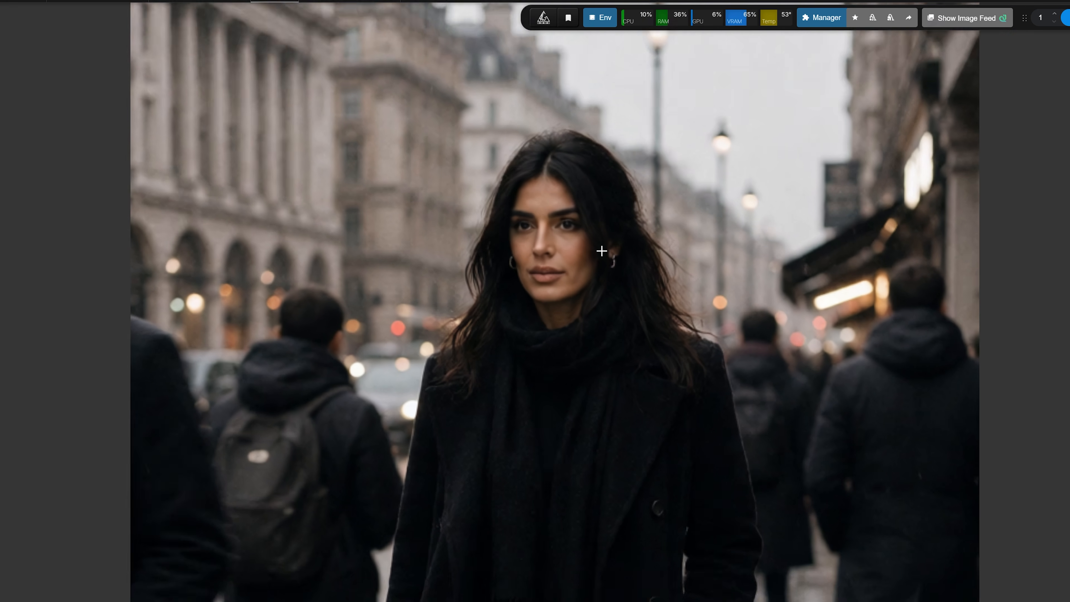
{"action": "scroll", "coordinate": [494, 280], "scroll_direction": "up", "scroll_amount": 8}
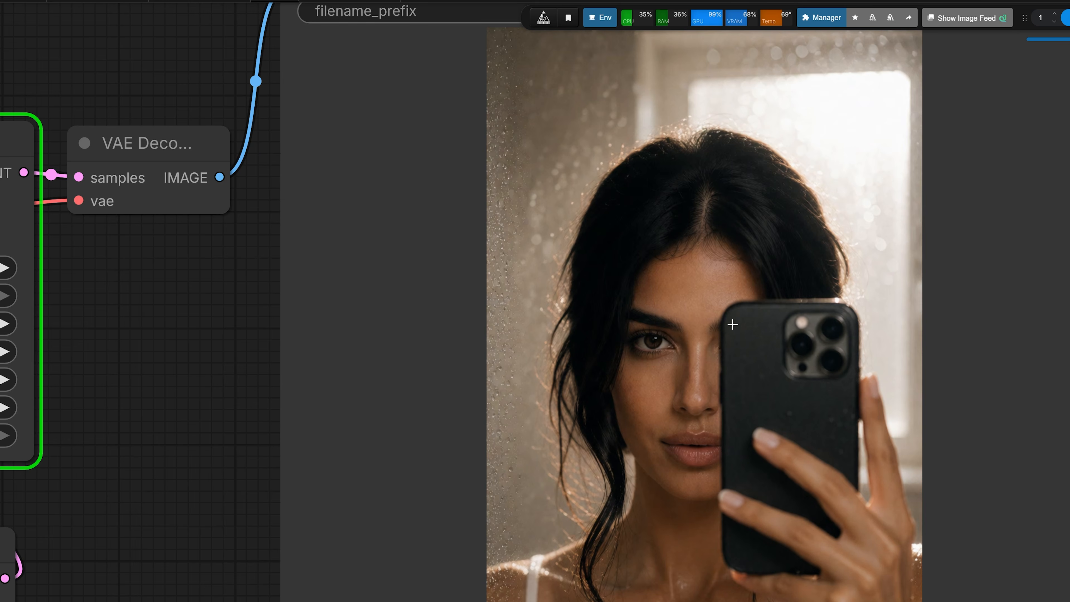
{"action": "scroll", "coordinate": [713, 340], "scroll_direction": "up", "scroll_amount": 2}
{"action": "scroll", "coordinate": [622, 344], "scroll_direction": "down", "scroll_amount": 4}
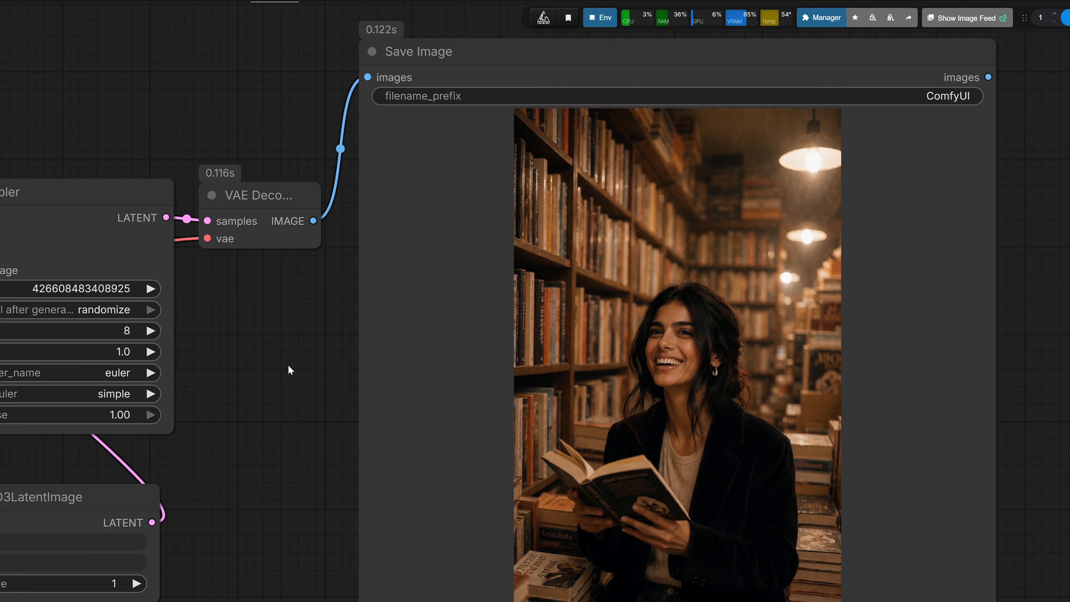
{"action": "left_click_drag", "start_coordinate": [289, 371], "coordinate": [205, 375]}
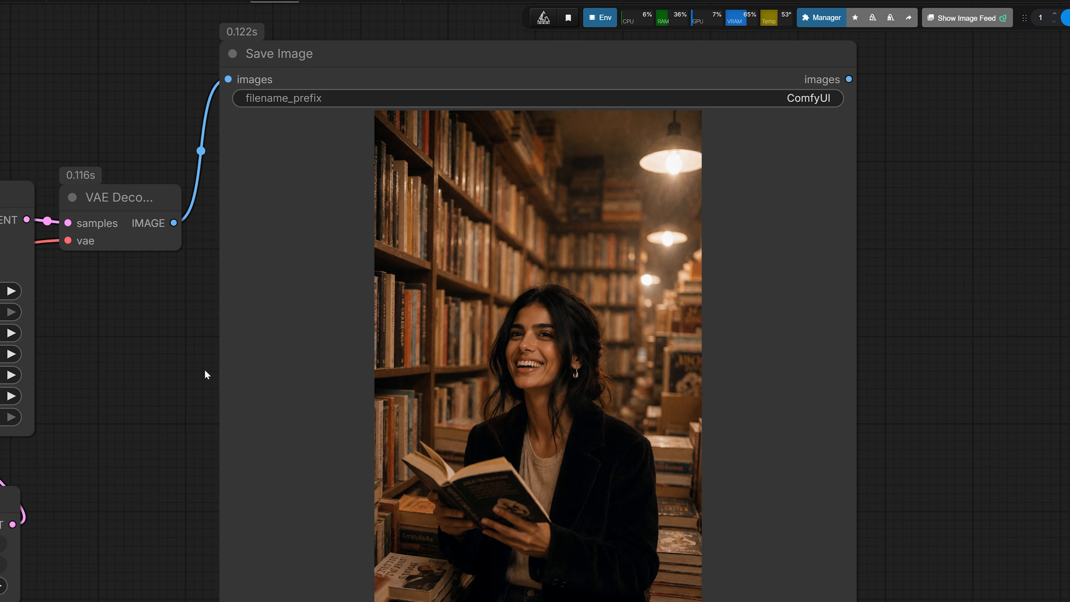
{"action": "scroll", "coordinate": [379, 337], "scroll_direction": "up", "scroll_amount": 3}
{"action": "scroll", "coordinate": [589, 303], "scroll_direction": "down", "scroll_amount": 3}
{"action": "scroll", "coordinate": [589, 303], "scroll_direction": "up", "scroll_amount": 3}
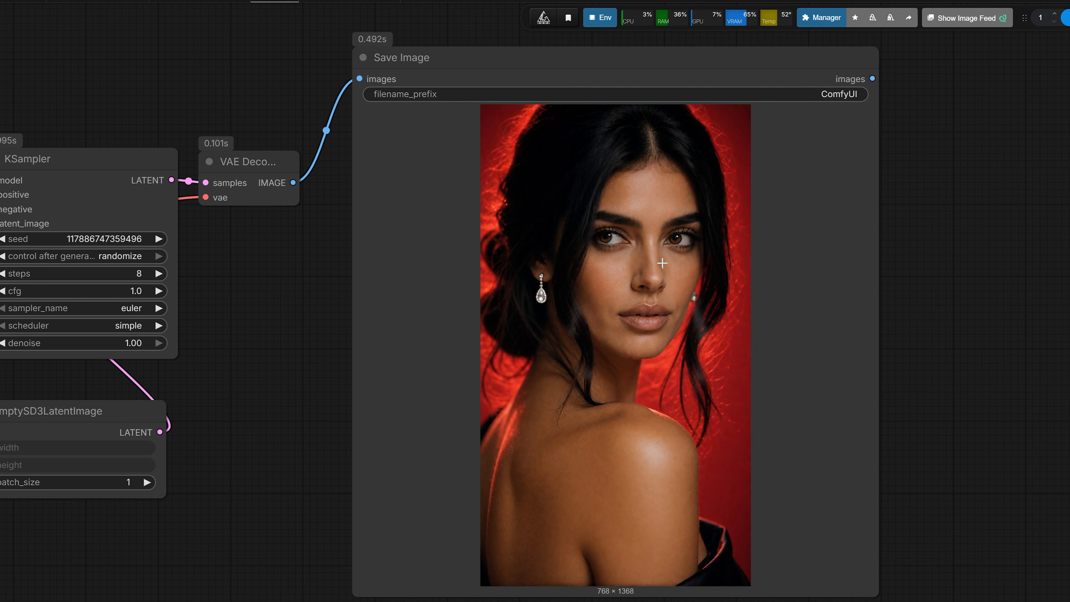
{"action": "scroll", "coordinate": [662, 263], "scroll_direction": "down", "scroll_amount": 2}
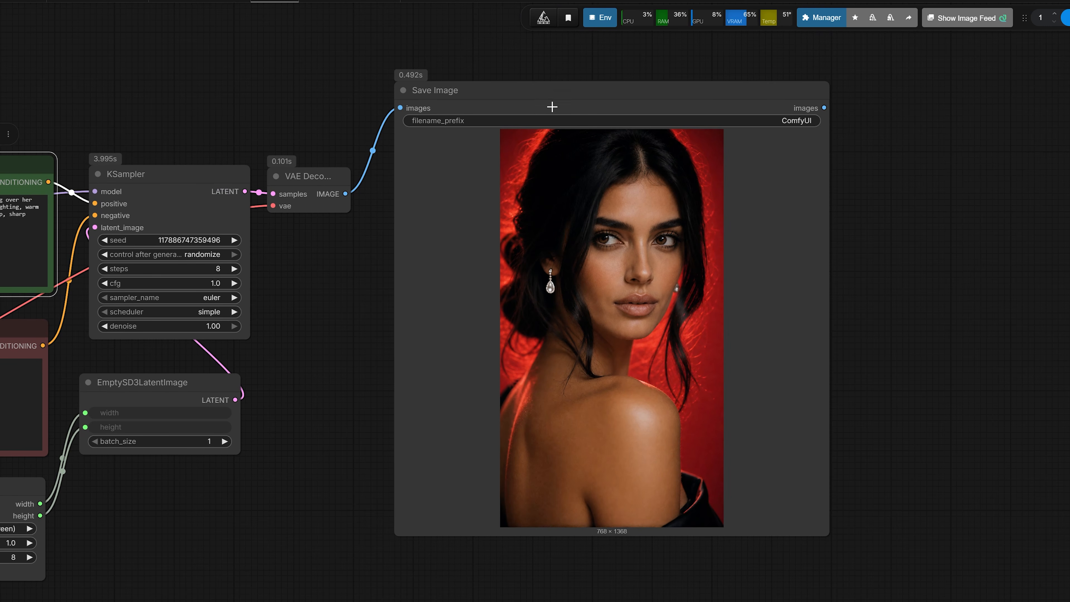
{"action": "left_click", "coordinate": [547, 96]}
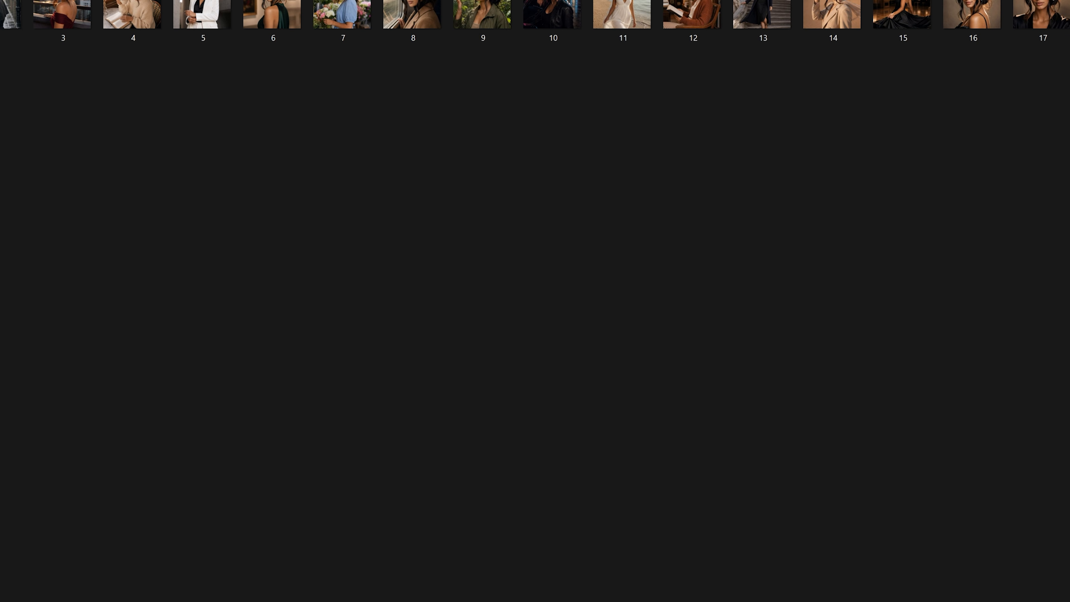
Switch to the fal.ai krea-2-trainer page and add all images of the dataset folder as training images
{"action": "key", "text": "ctrl+a"}
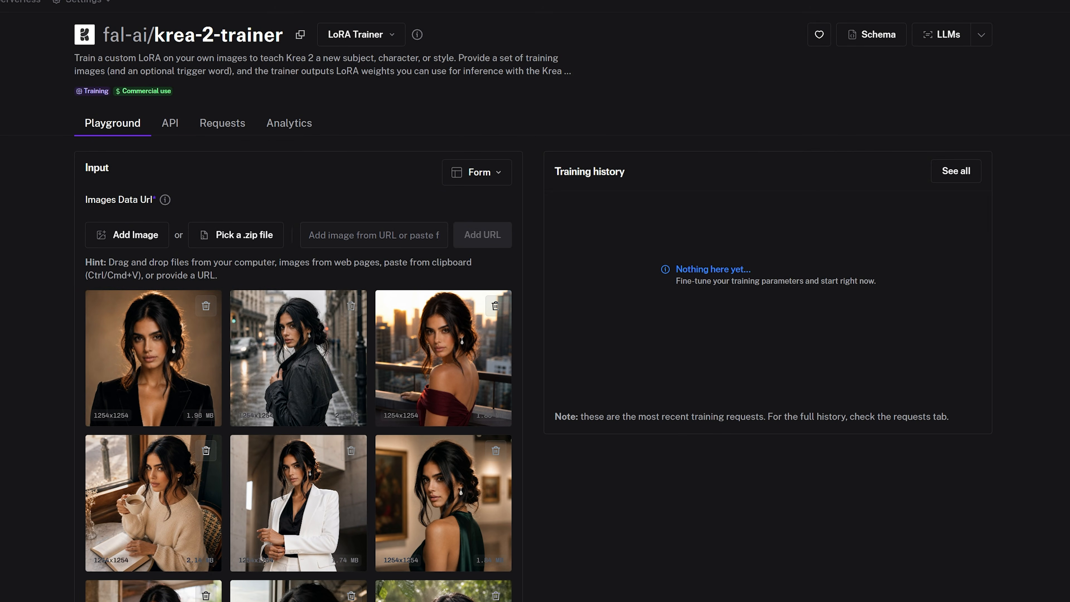
{"action": "scroll", "coordinate": [179, 305], "scroll_direction": "down", "scroll_amount": 9}
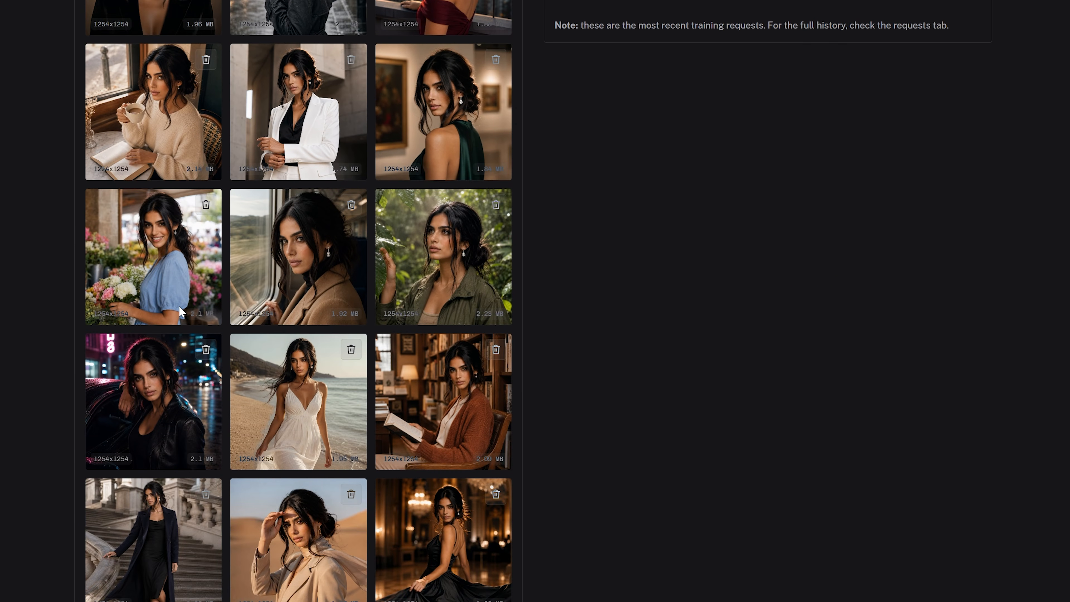
{"action": "scroll", "coordinate": [179, 305], "scroll_direction": "down", "scroll_amount": 13}
Enter xyz as the trigger phrase and open the Auto Captioning choices
{"action": "left_click", "coordinate": [151, 386]}
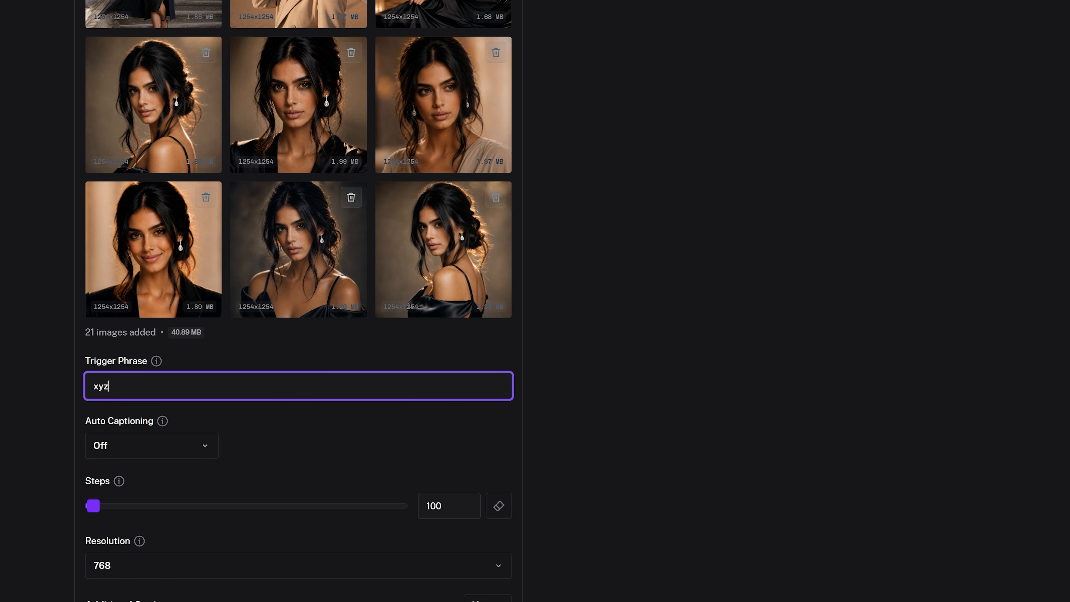
{"action": "left_click", "coordinate": [176, 455]}
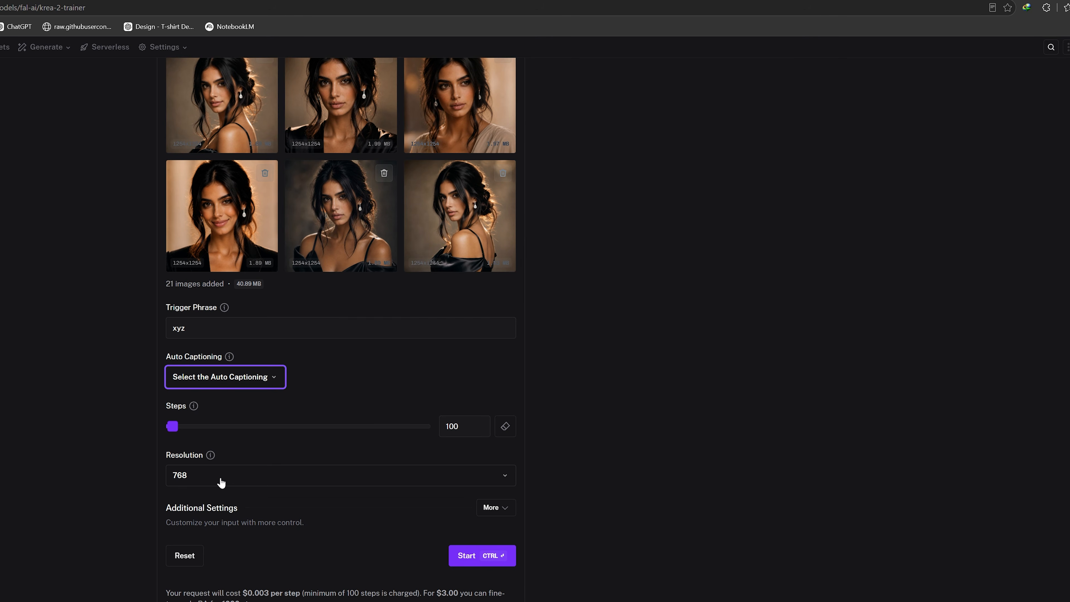
Try 1024 as the training resolution and set Resolution back to 768
{"action": "left_click", "coordinate": [220, 481]}
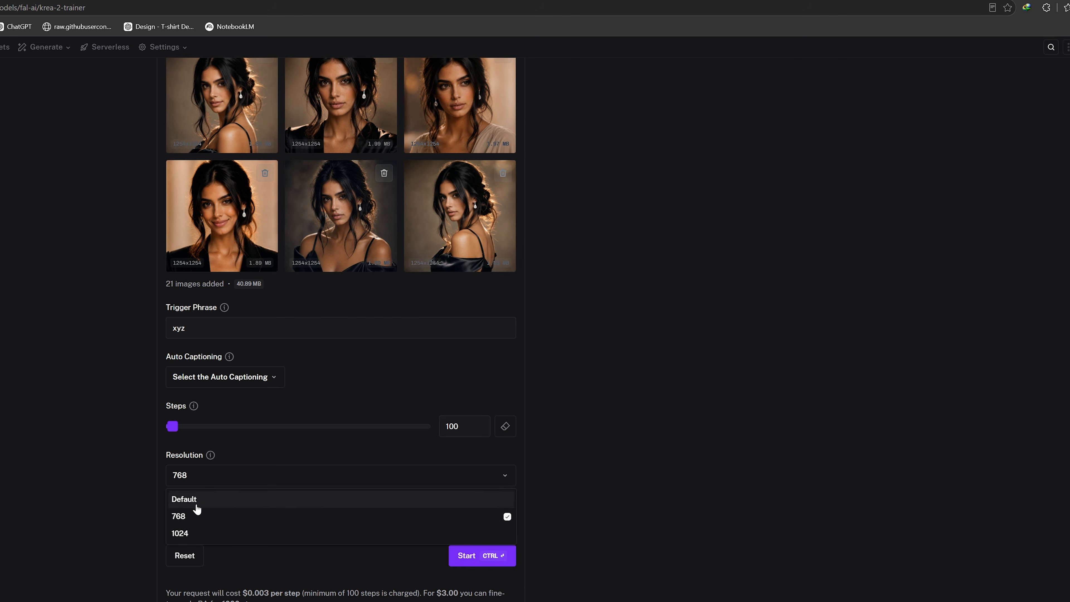
{"action": "left_click", "coordinate": [191, 535]}
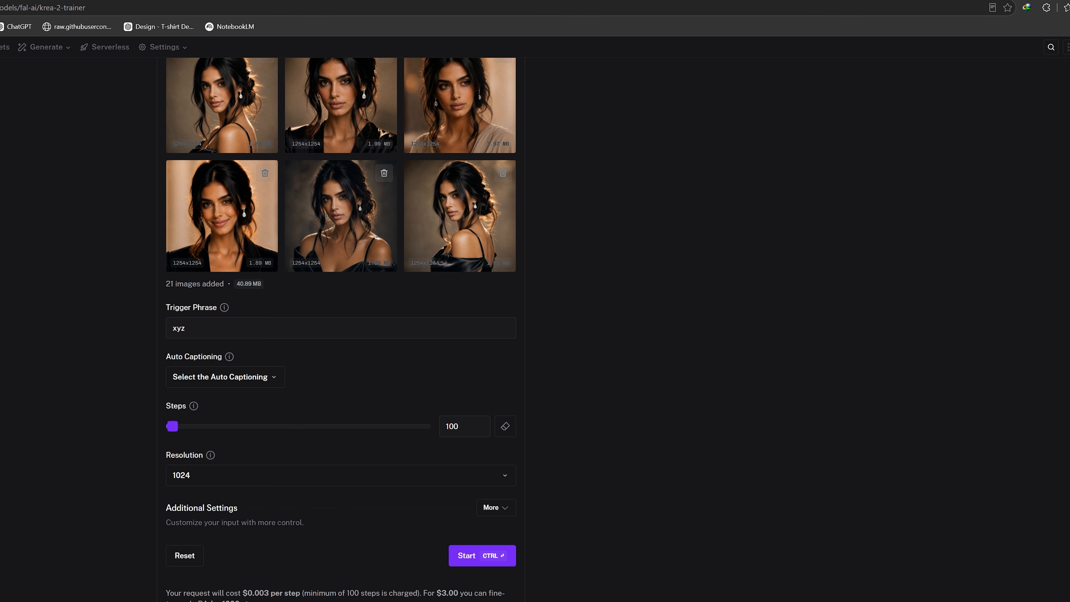
{"action": "left_click", "coordinate": [199, 483]}
{"action": "left_click", "coordinate": [213, 516]}
Set the number of training steps to 1500
{"action": "mouse_move", "coordinate": [175, 433]}
{"action": "left_mouse_down"}
{"action": "mouse_move", "coordinate": [222, 434]}
{"action": "mouse_move", "coordinate": [157, 436]}
{"action": "mouse_move", "coordinate": [184, 436]}
{"action": "mouse_move", "coordinate": [168, 435]}
{"action": "left_mouse_up"}
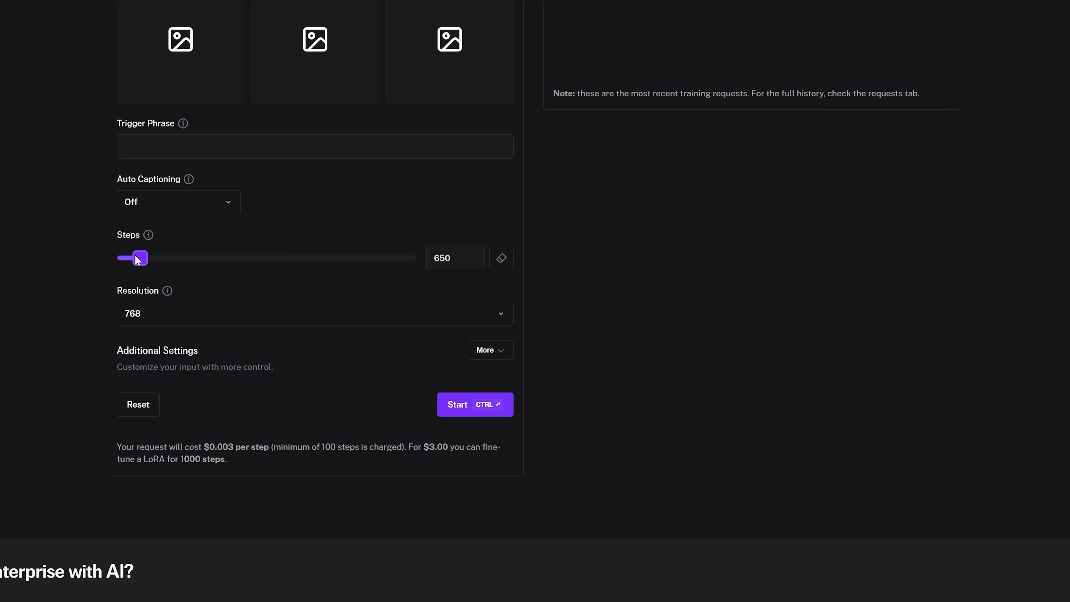
{"action": "left_click_drag", "start_coordinate": [140, 258], "coordinate": [167, 261]}
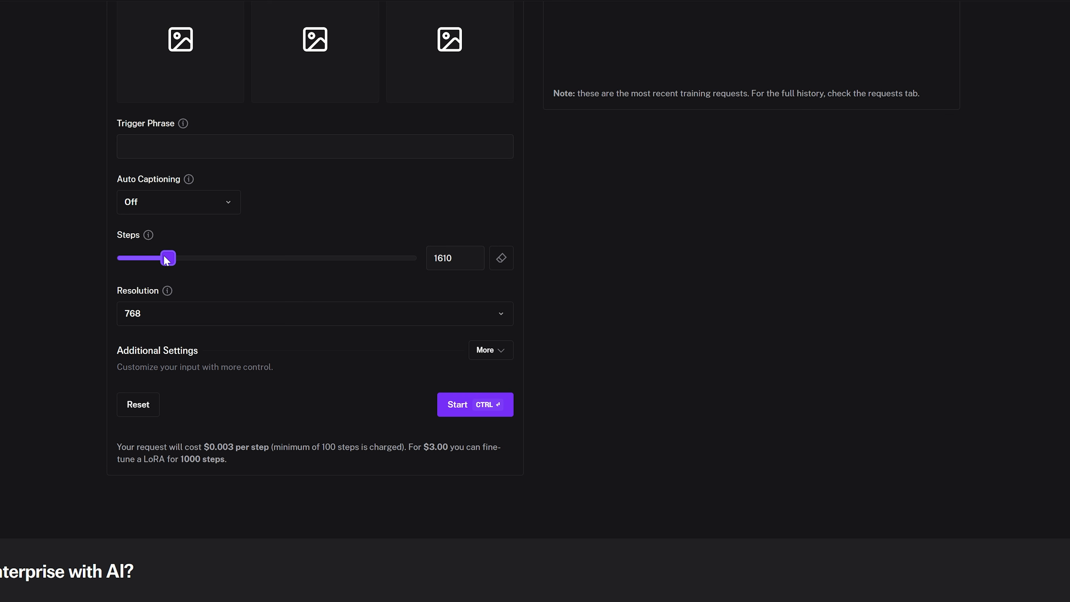
{"action": "left_click_drag", "start_coordinate": [458, 262], "coordinate": [396, 257]}
{"action": "type", "text": "1500"}
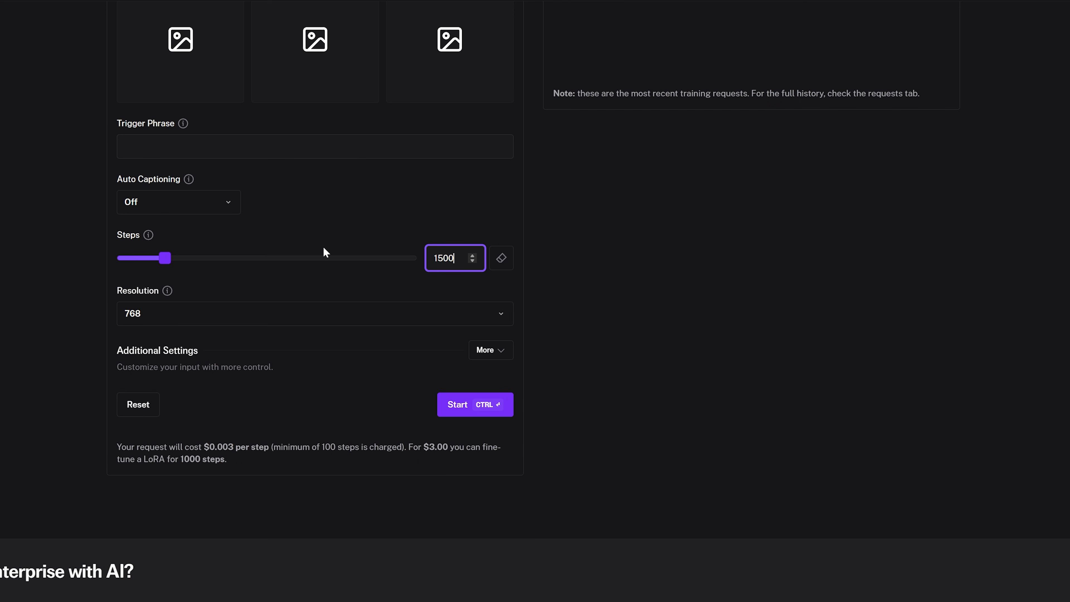
Review the krea-2-trainer form from the image upload area down to the note on training cost per step
{"action": "scroll", "coordinate": [336, 408], "scroll_direction": "up", "scroll_amount": 4}
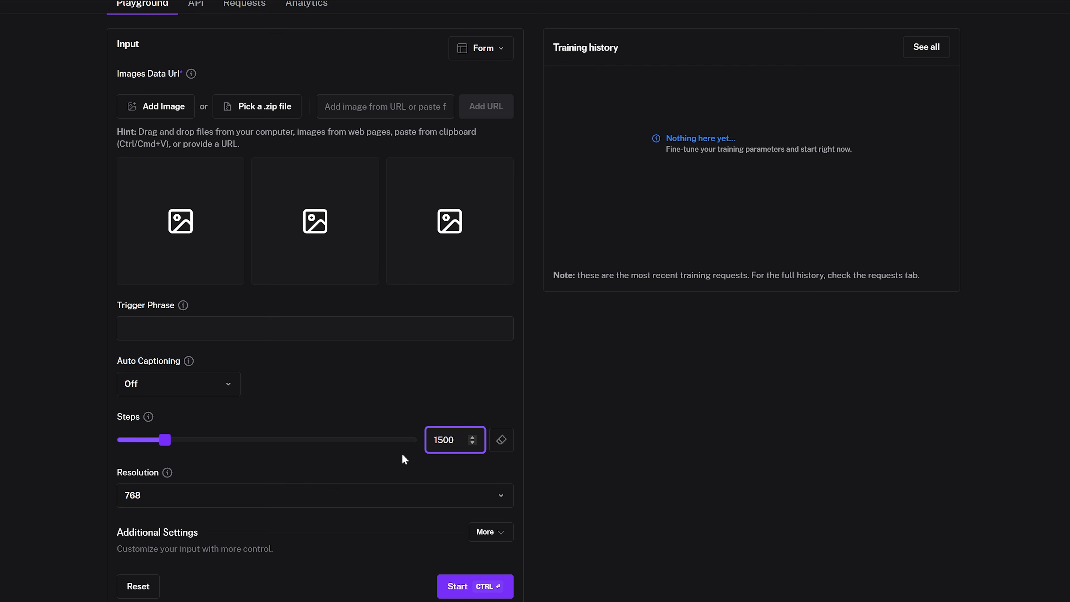
{"action": "scroll", "coordinate": [575, 460], "scroll_direction": "up", "scroll_amount": 3}
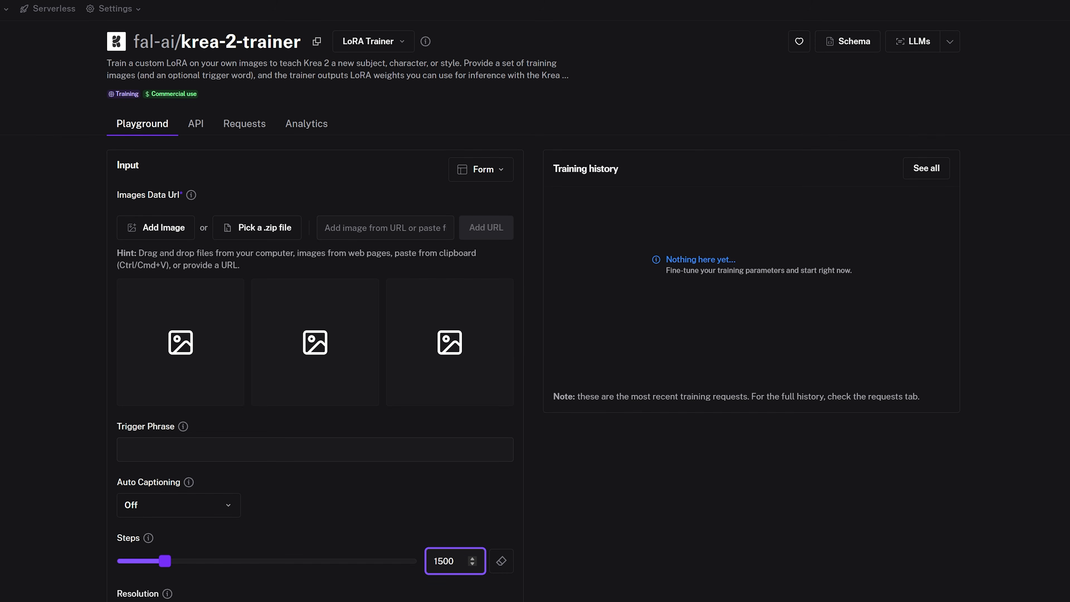
{"action": "scroll", "coordinate": [550, 545], "scroll_direction": "down", "scroll_amount": 6}
{"action": "scroll", "coordinate": [551, 545], "scroll_direction": "up", "scroll_amount": 5}
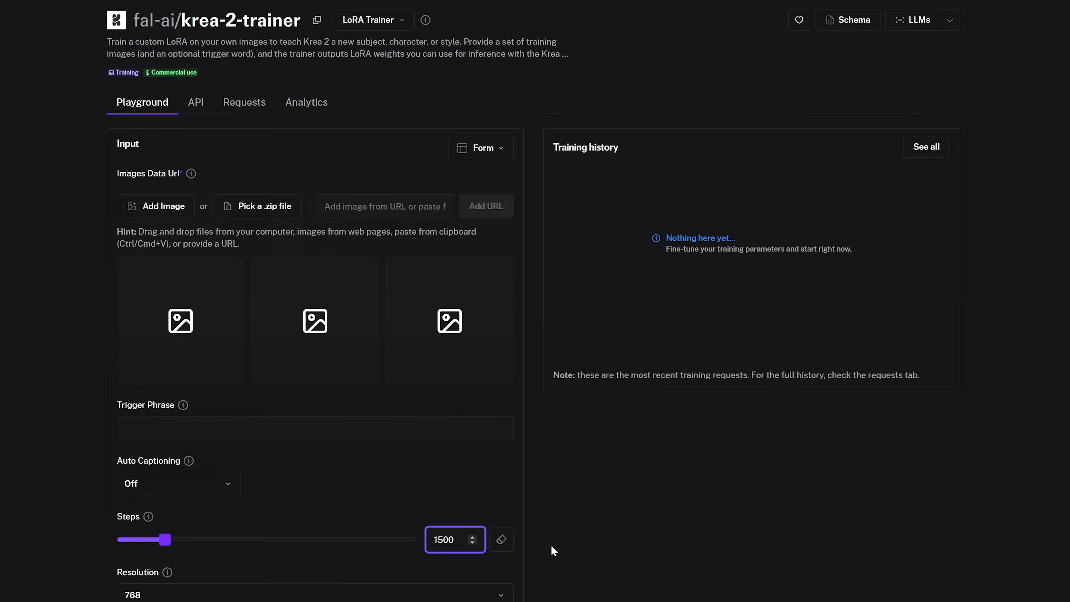
{"action": "scroll", "coordinate": [388, 525], "scroll_direction": "down", "scroll_amount": 5}
{"action": "scroll", "coordinate": [541, 529], "scroll_direction": "up", "scroll_amount": 1}
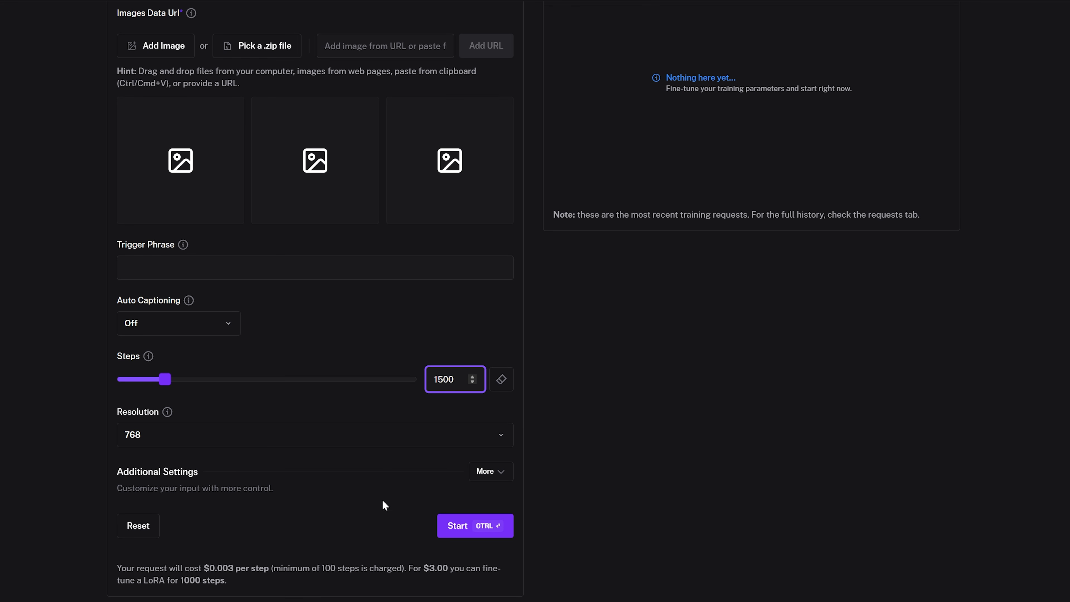
{"action": "left_click_drag", "start_coordinate": [273, 569], "coordinate": [504, 573]}
{"action": "left_click", "coordinate": [357, 586]}
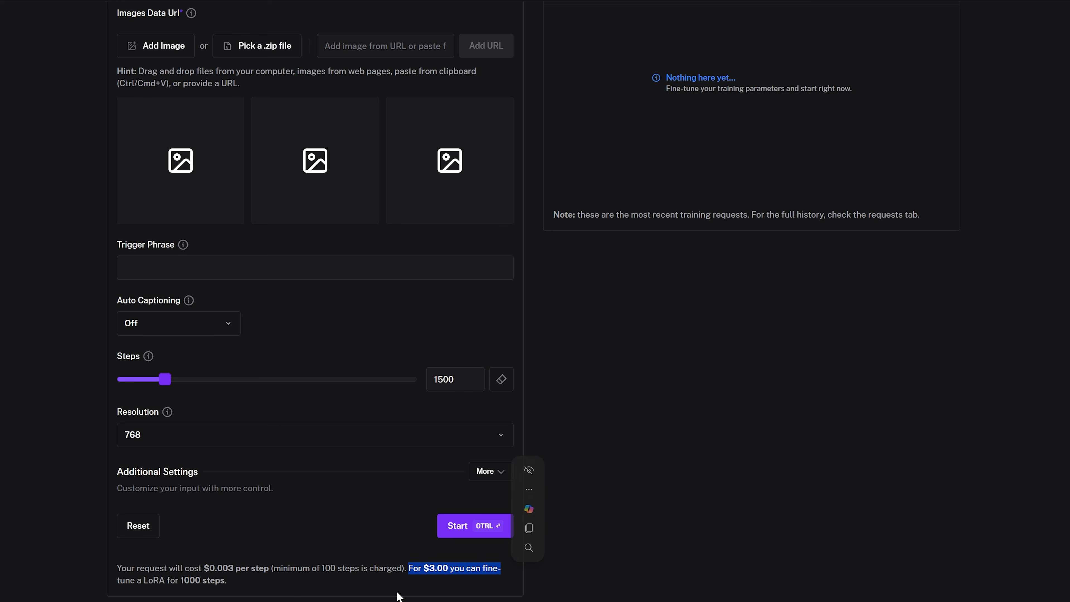
{"action": "left_click", "coordinate": [395, 594]}
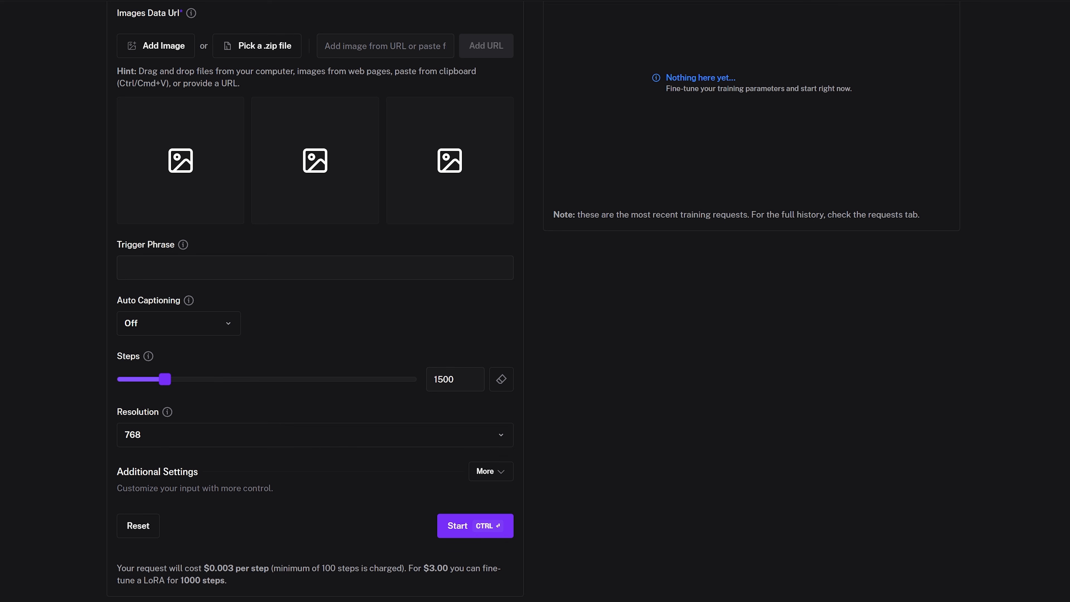
{"action": "left_click_drag", "start_coordinate": [423, 569], "coordinate": [470, 569]}
{"action": "left_click", "coordinate": [419, 585]}
{"action": "left_click_drag", "start_coordinate": [407, 569], "coordinate": [434, 569]}
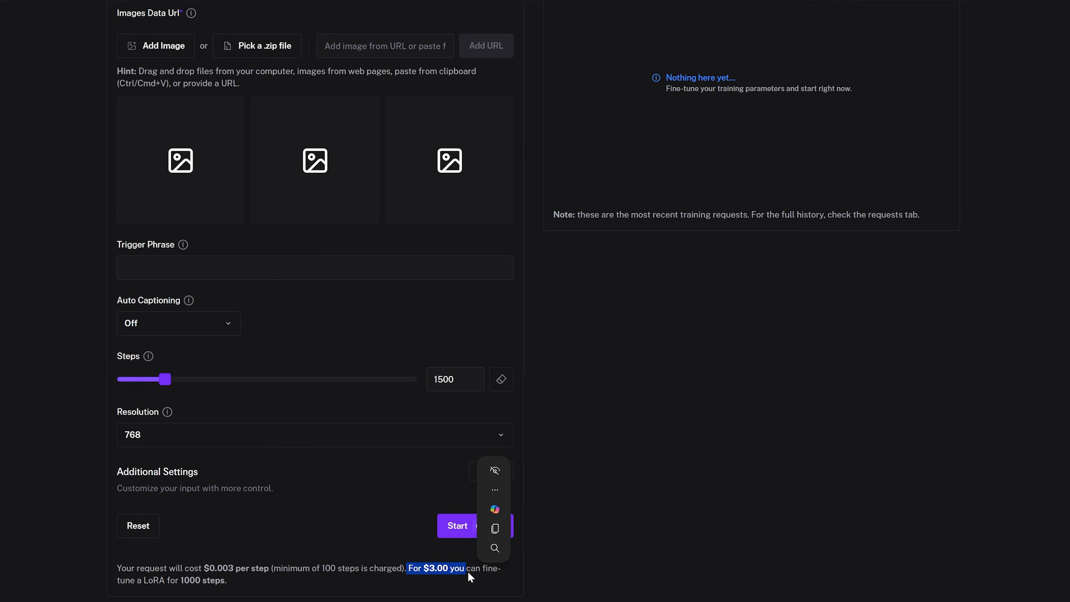
{"action": "left_click", "coordinate": [623, 557]}
{"action": "scroll", "coordinate": [625, 557], "scroll_direction": "up", "scroll_amount": 4}
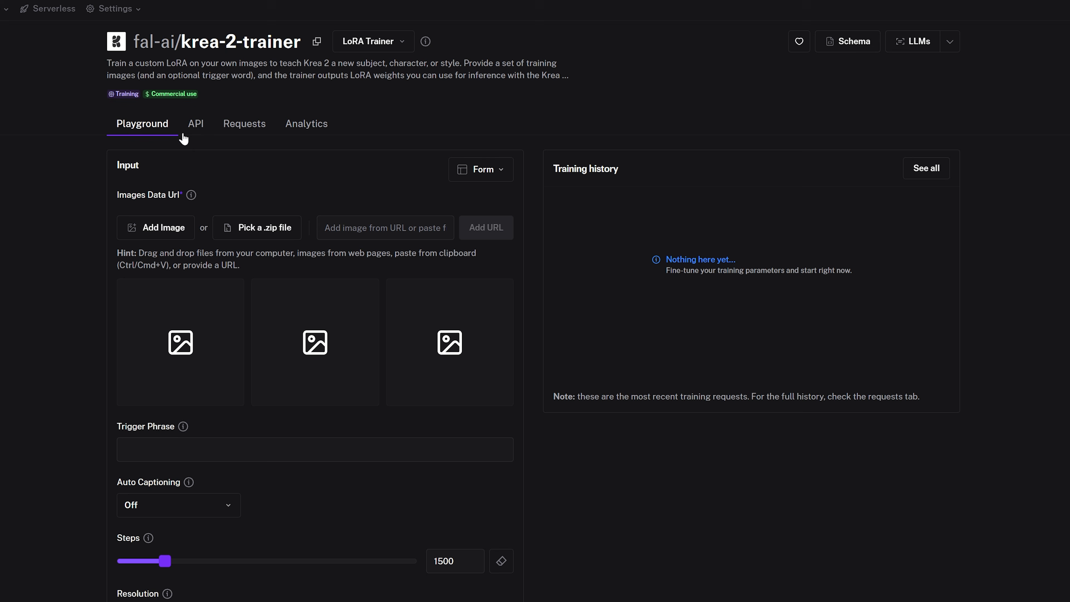
{"action": "scroll", "coordinate": [365, 407], "scroll_direction": "down", "scroll_amount": 7}
{"action": "scroll", "coordinate": [283, 342], "scroll_direction": "up", "scroll_amount": 7}
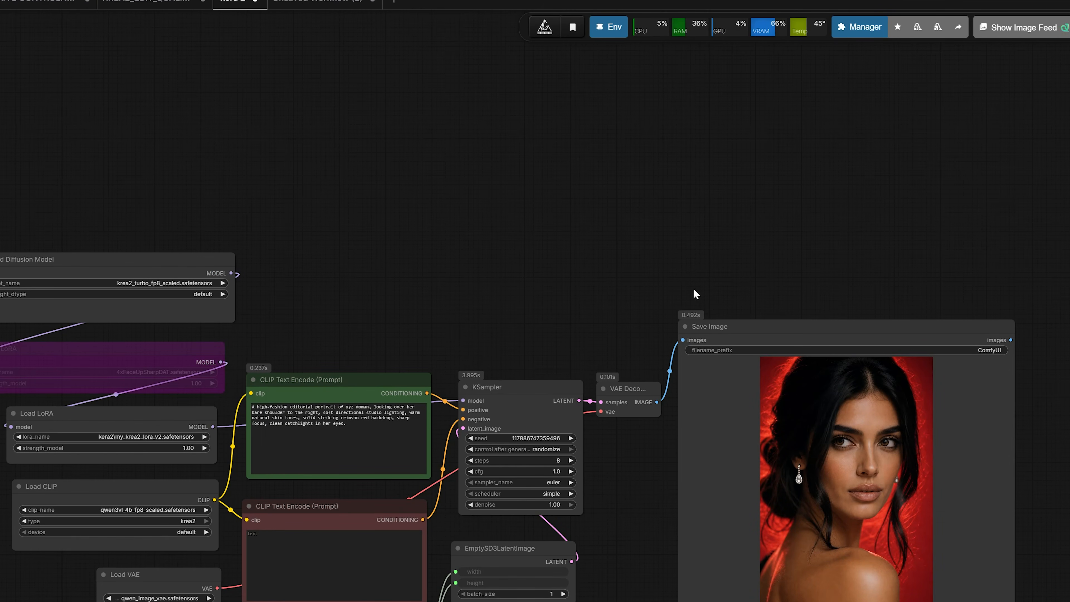
Switch to ComfyUI and examine the workflow's model, LoRA, prompt and KSampler nodes
{"action": "left_click_drag", "start_coordinate": [693, 292], "coordinate": [495, 137]}
{"action": "scroll", "coordinate": [530, 201], "scroll_direction": "up", "scroll_amount": 3}
{"action": "scroll", "coordinate": [531, 203], "scroll_direction": "down", "scroll_amount": 2}
{"action": "left_click_drag", "start_coordinate": [460, 192], "coordinate": [545, 203]}
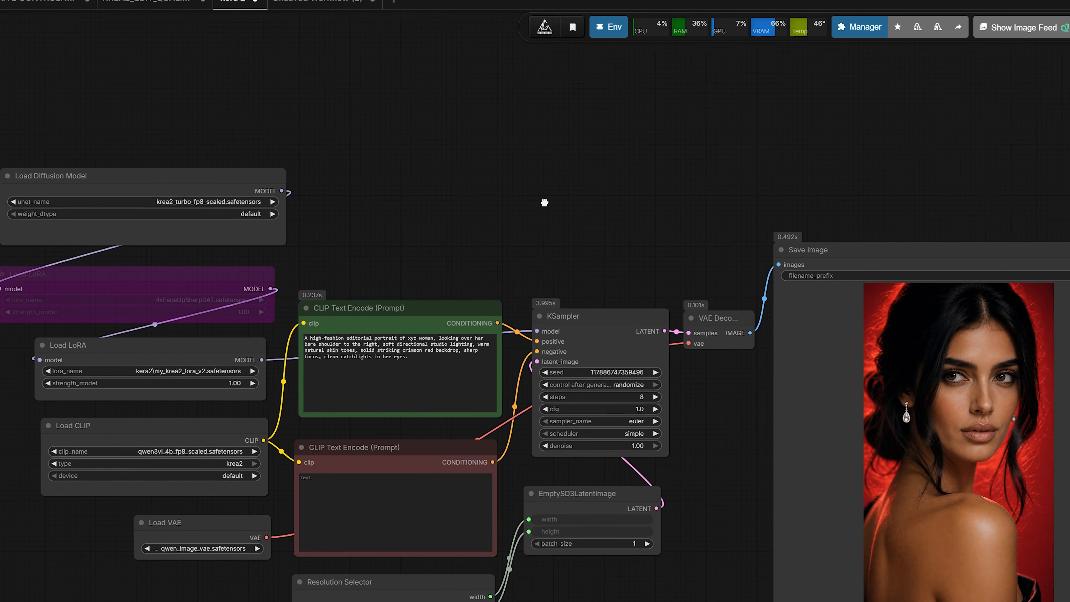
{"action": "scroll", "coordinate": [503, 242], "scroll_direction": "up", "scroll_amount": 3}
{"action": "left_click", "coordinate": [556, 334]}
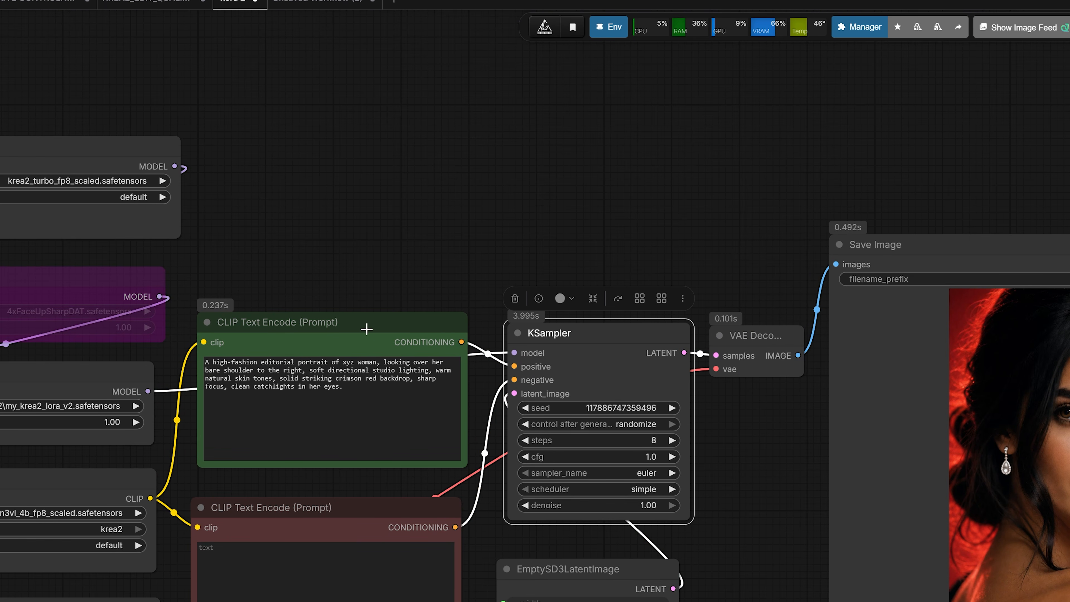
{"action": "scroll", "coordinate": [407, 292], "scroll_direction": "down", "scroll_amount": 1}
{"action": "left_click_drag", "start_coordinate": [477, 236], "coordinate": [538, 212]}
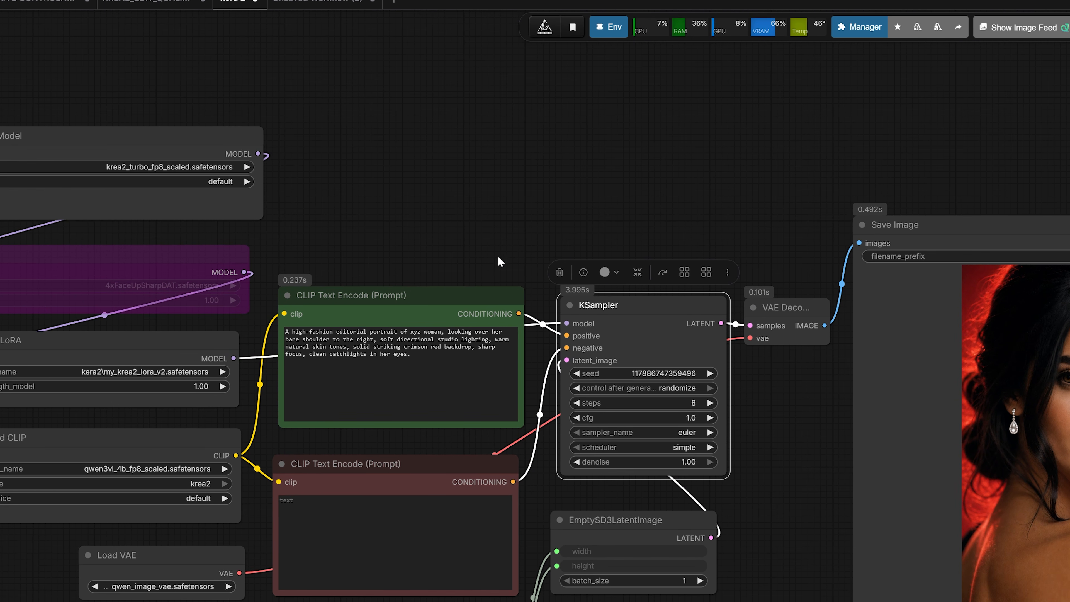